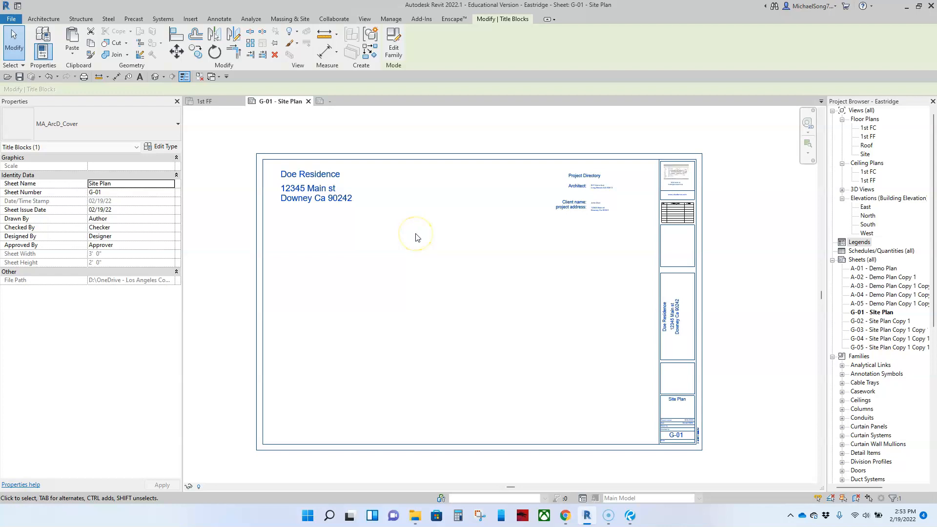
Step: Switch to Revu, examine the symbols legend on the first page of Eastridge_RTI, and return to Revit
left_click(713, 291)
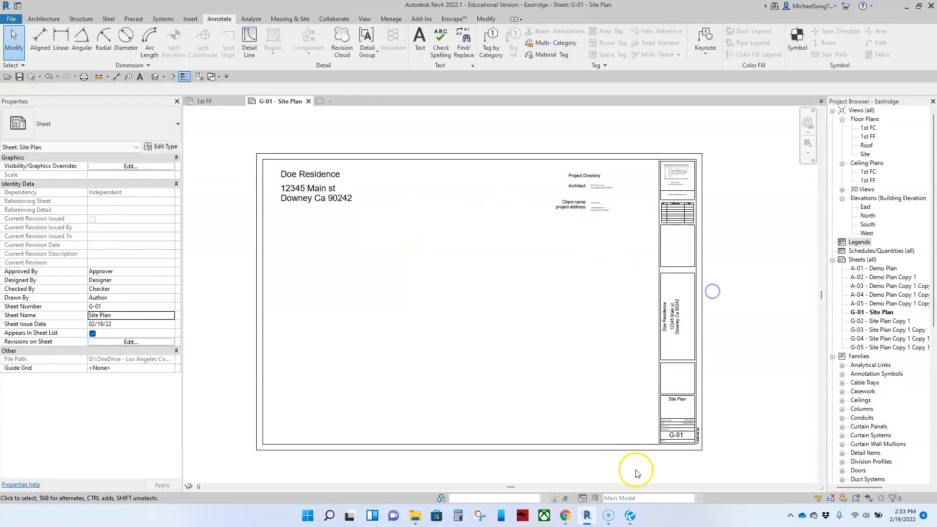
left_click(628, 521)
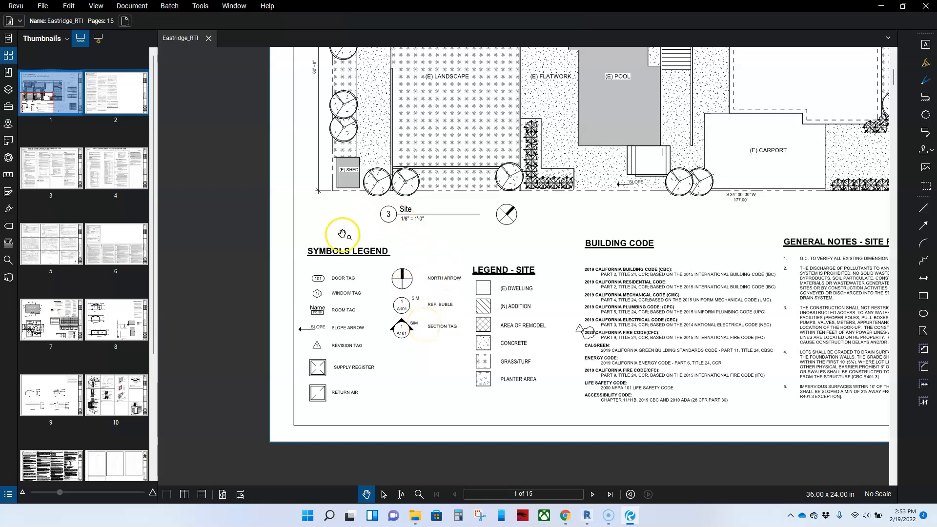
left_click(587, 515)
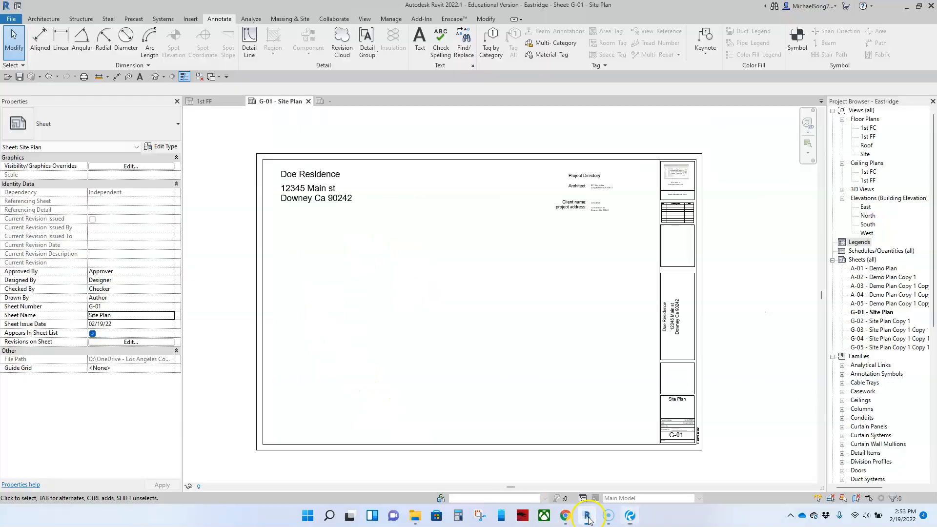
middle_click_drag(475, 341, 464, 326)
scroll(525, 335, "up", 1)
scroll(524, 334, "down", 2)
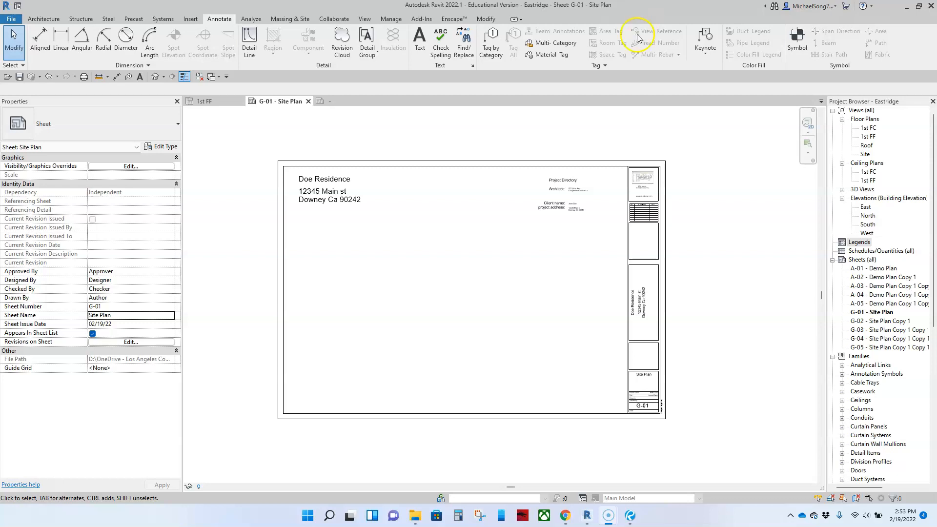
middle_click_drag(437, 310, 461, 298)
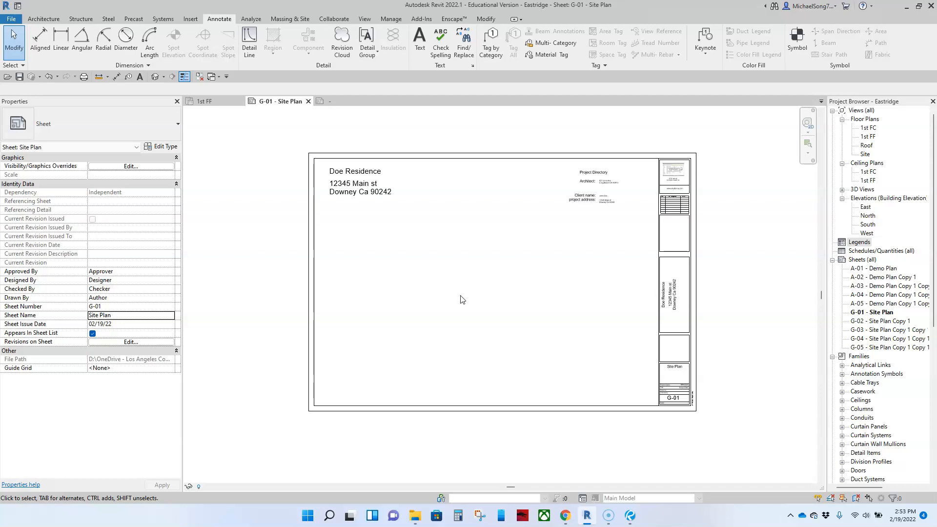
left_click(841, 243)
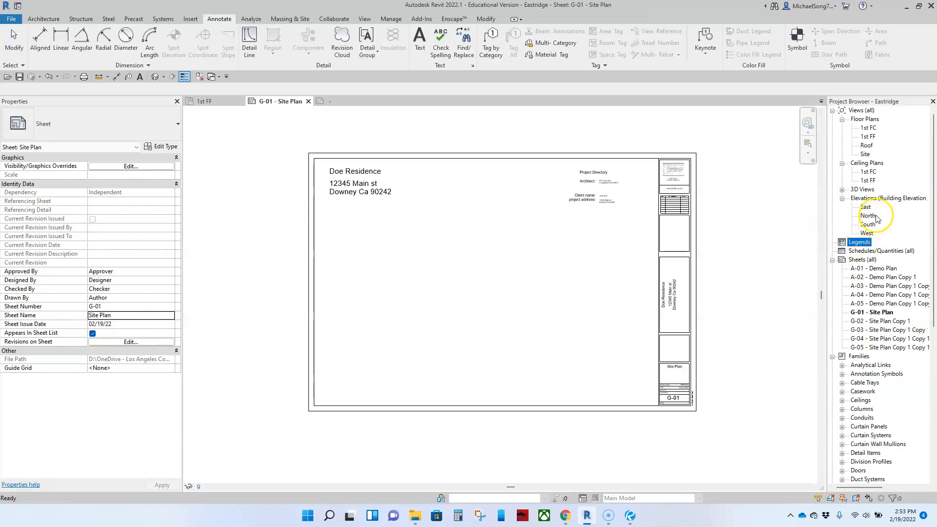
right_click(858, 244)
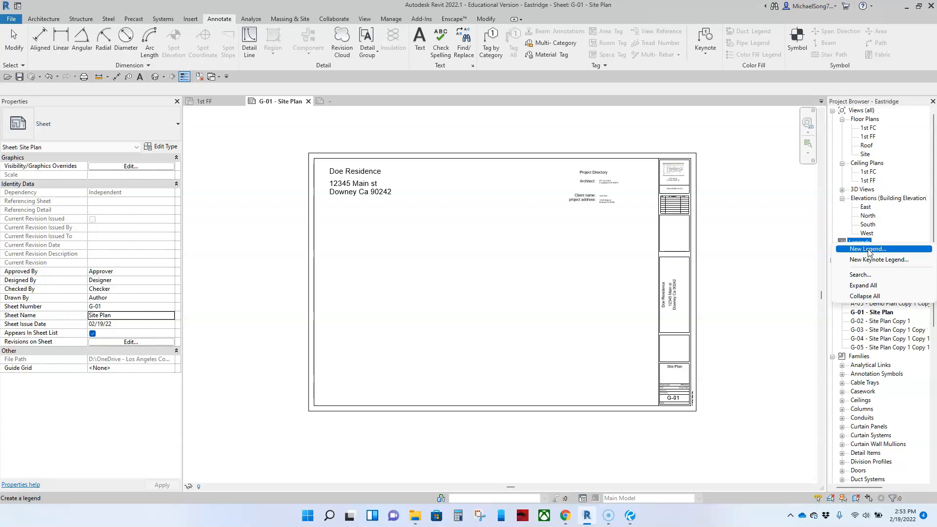
left_click(742, 249)
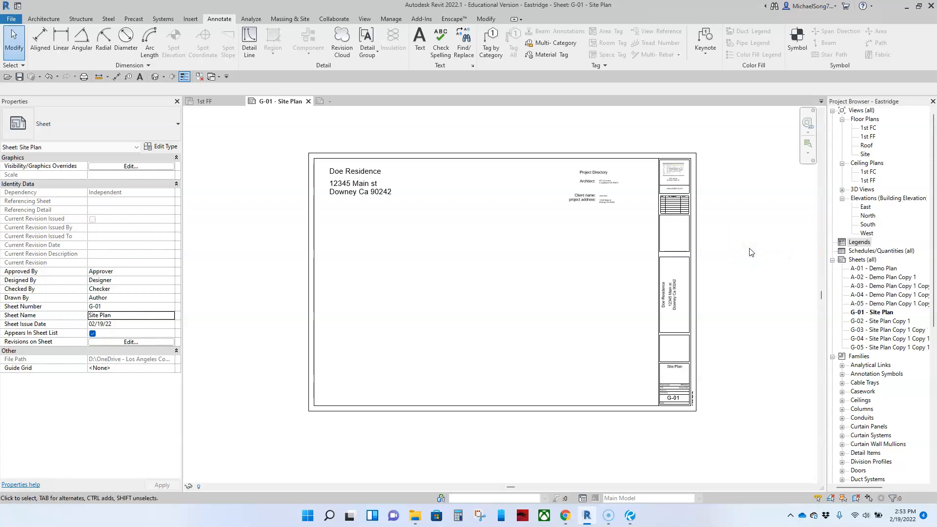
Step: Create a new legend view named Symbol Legend with a scale of 1/4" = 1'-0"
left_click(833, 260)
left_click(843, 246)
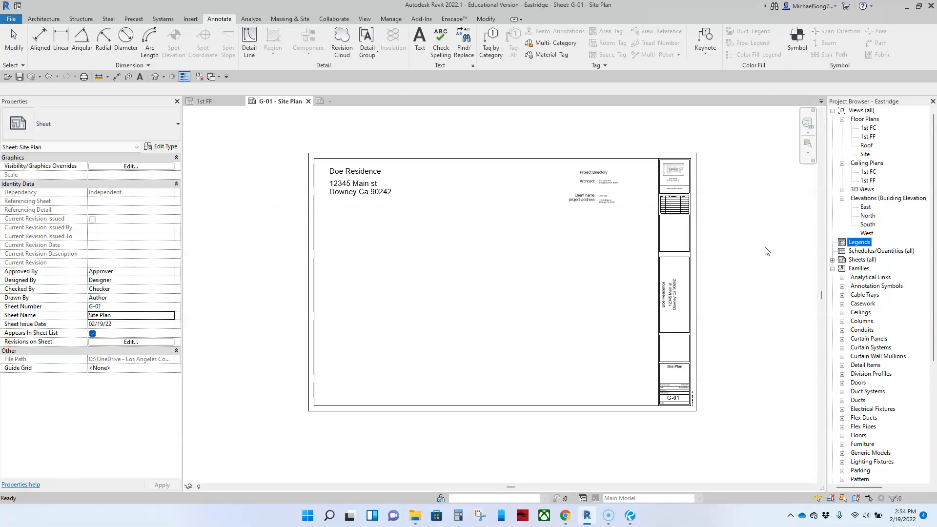
right_click(857, 243)
left_click(857, 251)
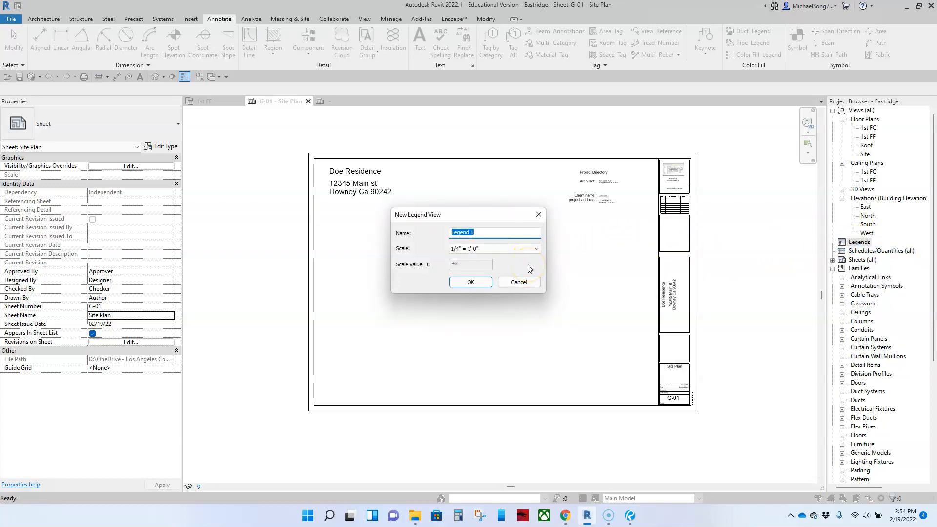
type("Symbol Ledgend")
key("BackSpace")
key("BackSpace")
key("BackSpace")
key("BackSpace")
type("rmf")
key("Return")
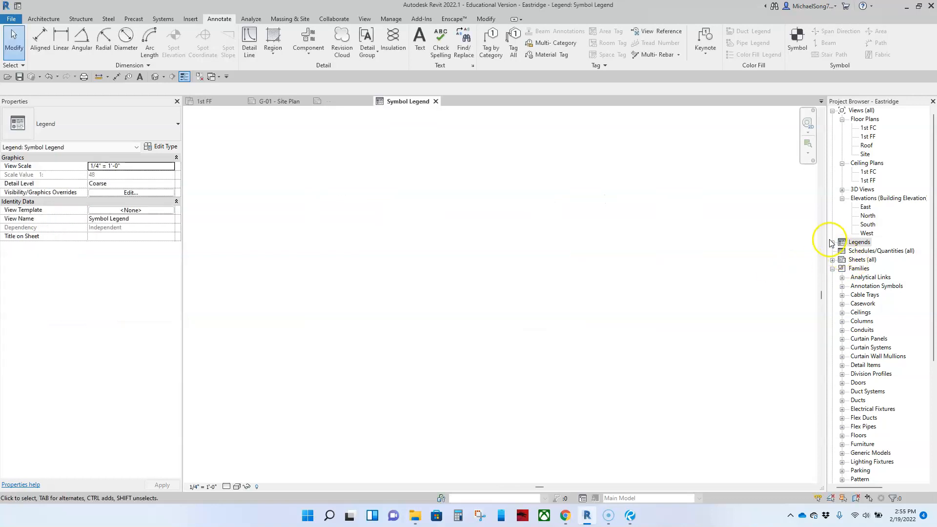
Step: Close the Symbol Legend view and reopen it from the project's legends
left_click(832, 243)
left_click(868, 252)
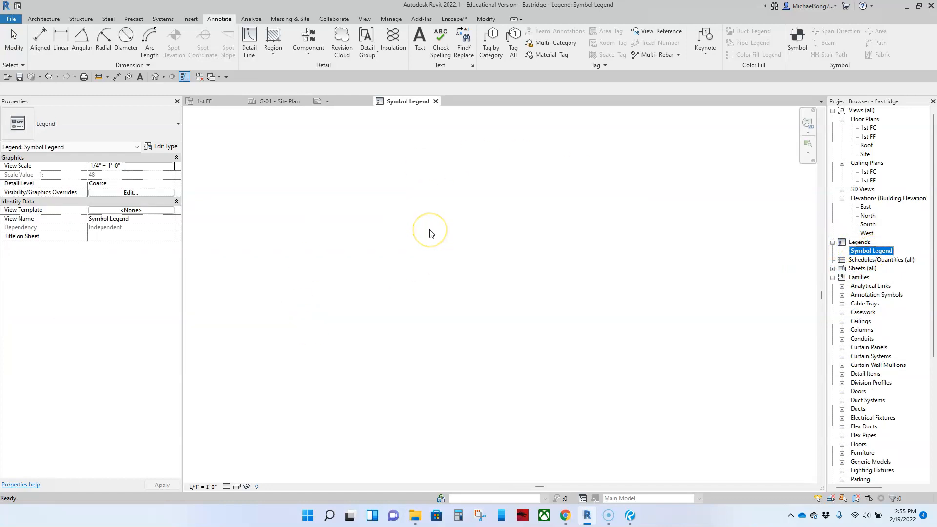
left_click(435, 101)
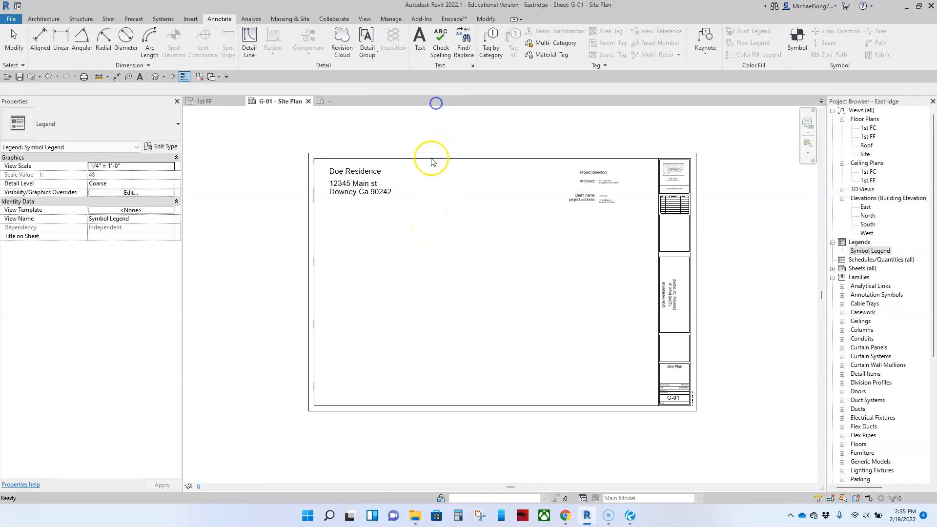
double_click(871, 251)
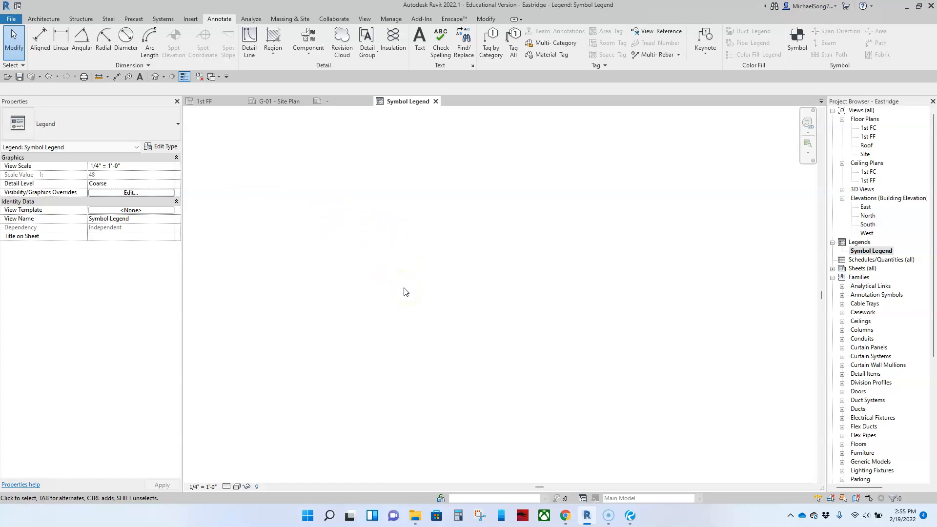
Step: Check the symbols legend in Revu, return to Revit, and import the Symbols Legend image into the legend view as a reference
left_click(631, 521)
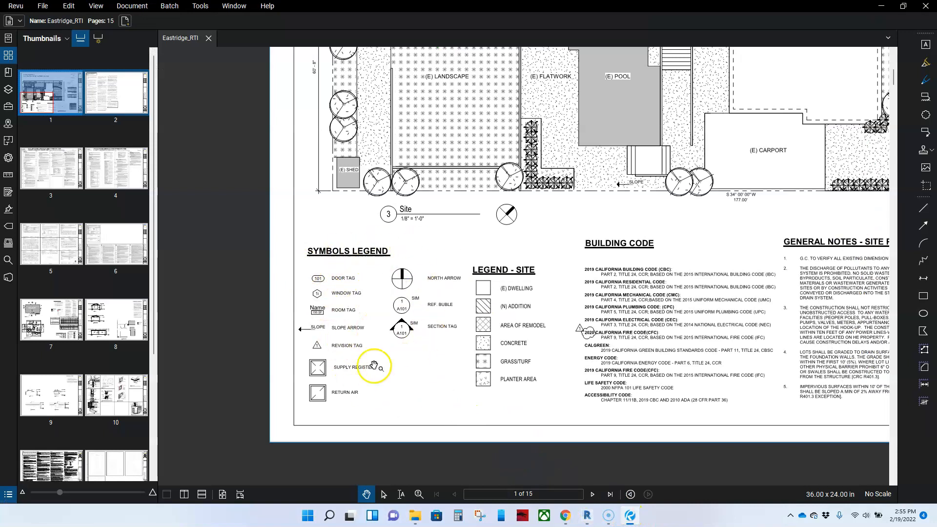
left_click(587, 520)
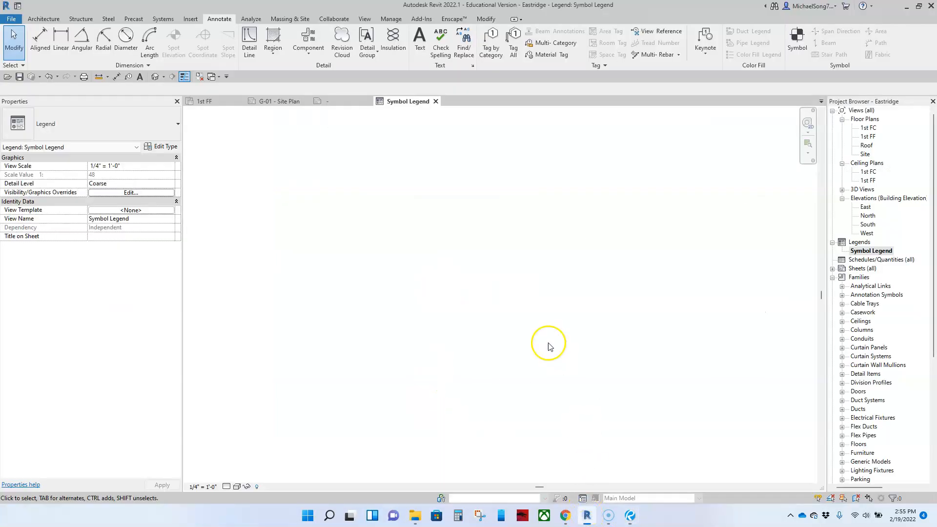
left_click(191, 20)
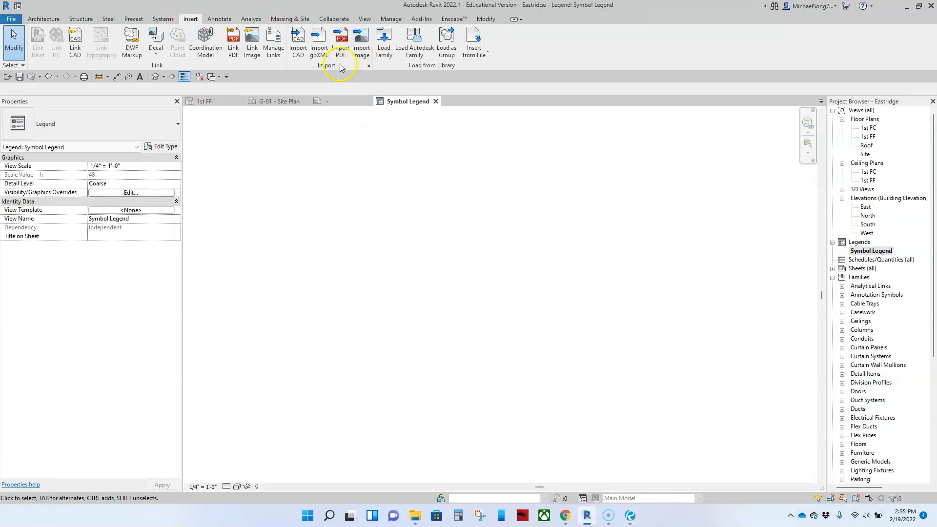
left_click(364, 42)
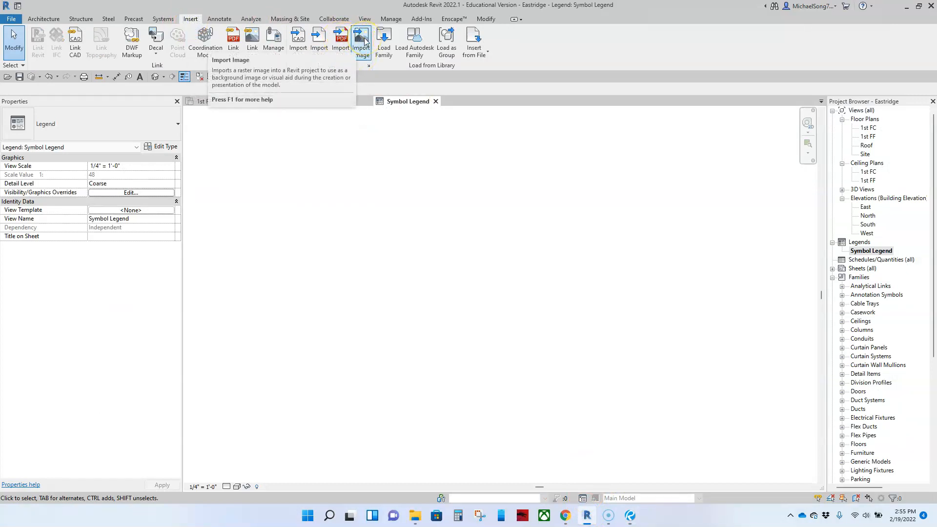
left_click(276, 223)
left_click(477, 372)
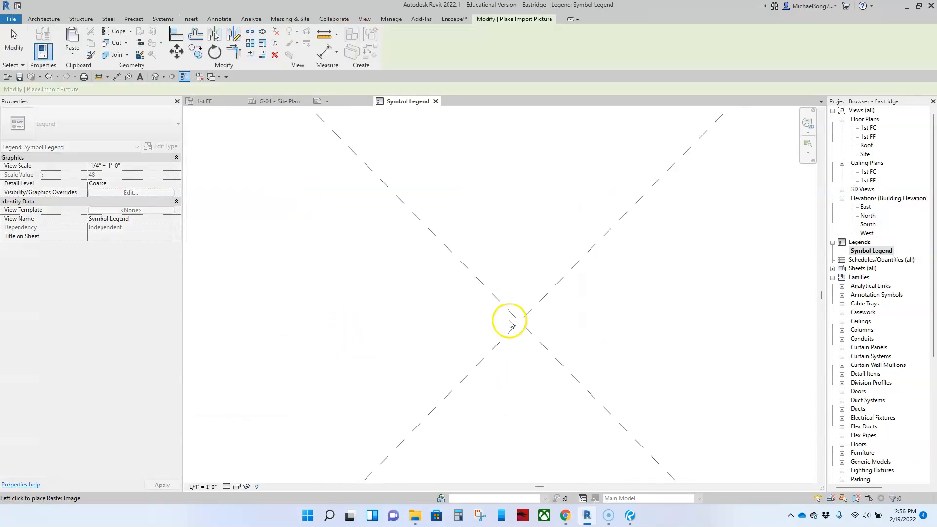
left_click(509, 324)
scroll(541, 332, "down", 4)
left_click_drag(428, 452, 508, 375)
left_click(467, 358)
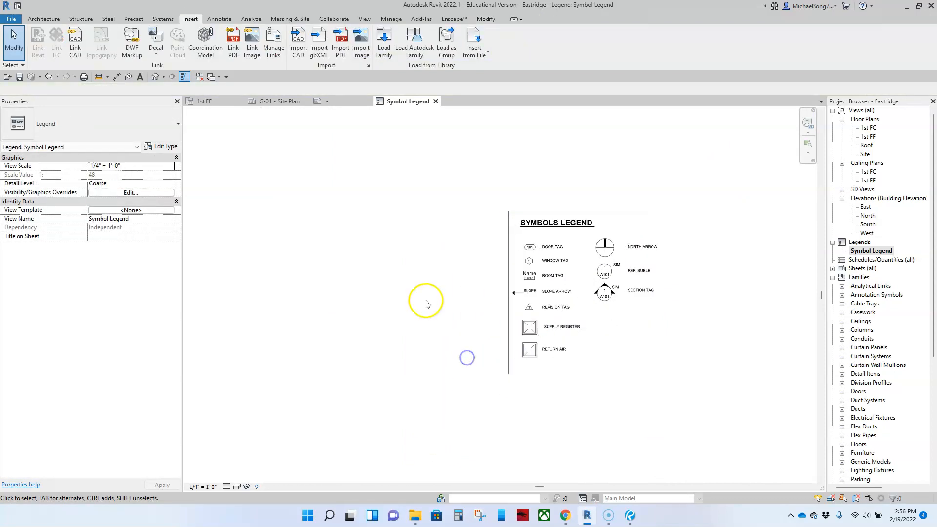
Step: Add a 1/4" Arial text heading reading SYMBOLS LEGEND beside the reference image and move it up near the level of the image's title
scroll(426, 304, "up", 3)
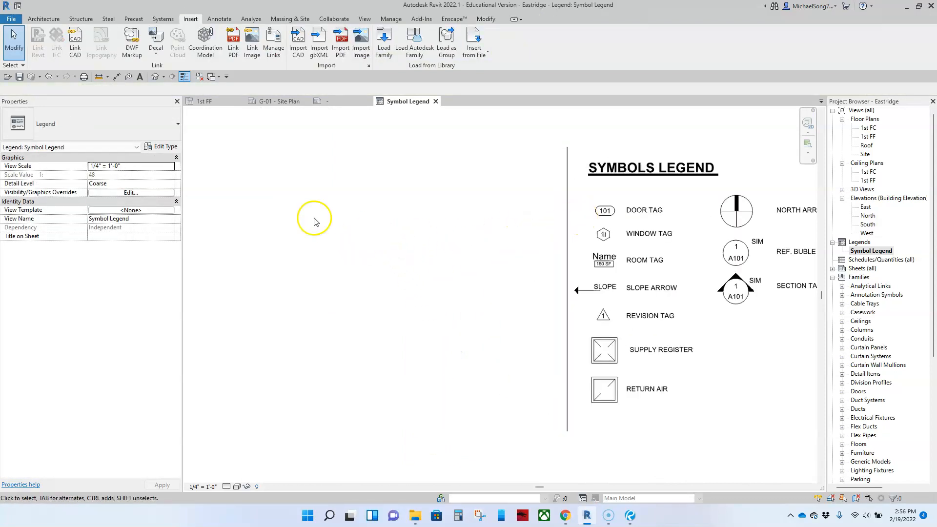
middle_click_drag(294, 250, 318, 270)
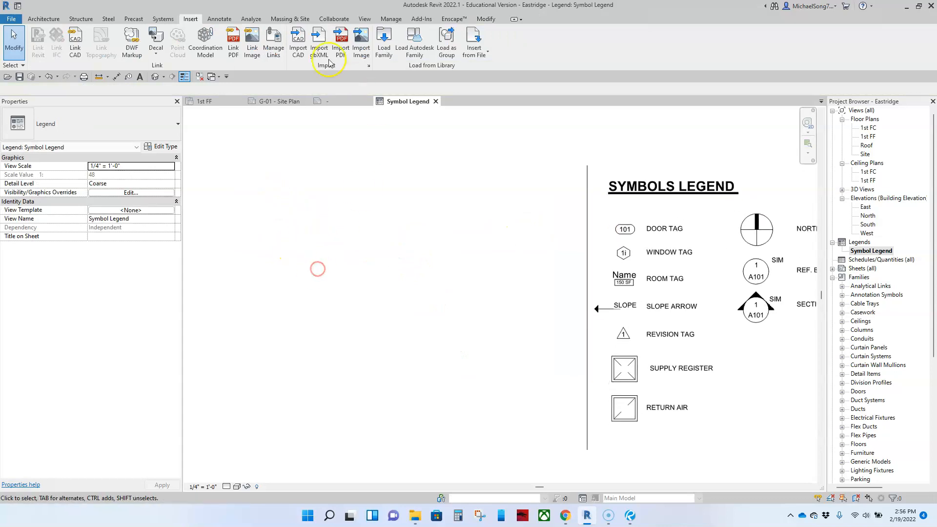
left_click(220, 18)
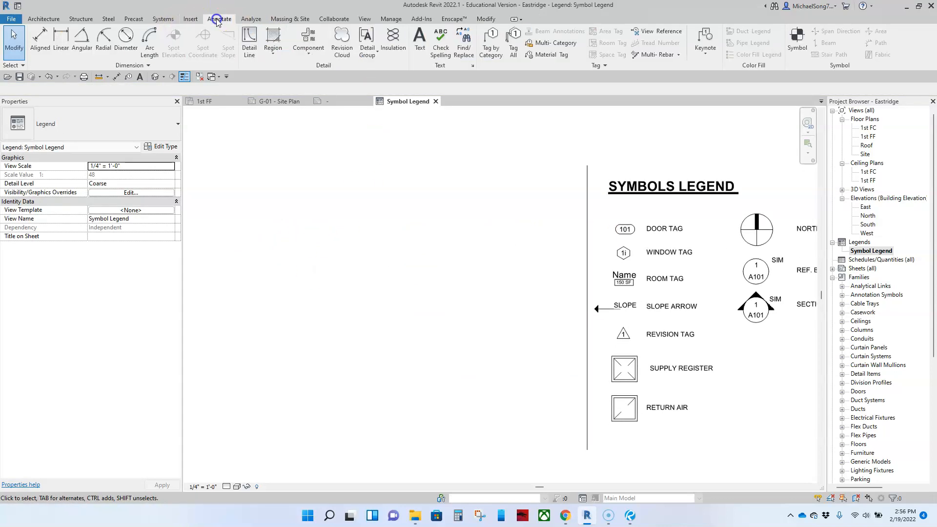
left_click(419, 46)
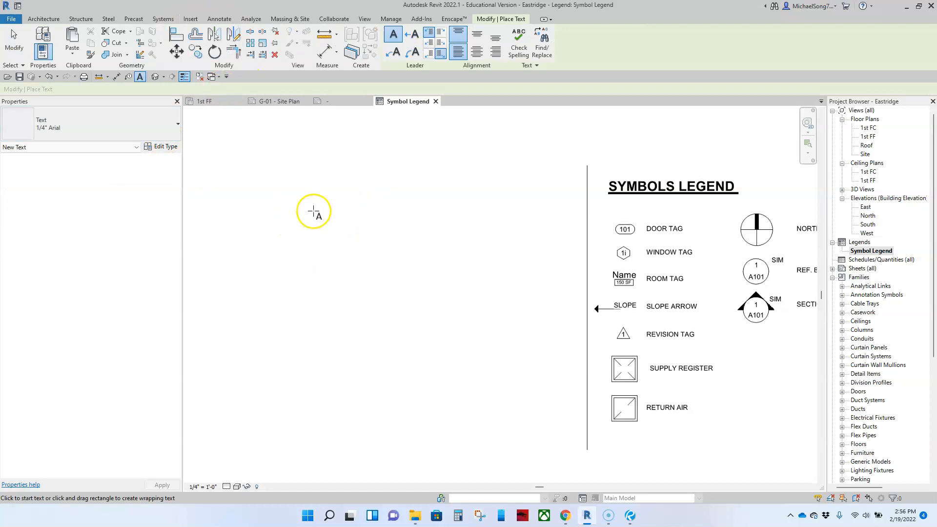
left_click(356, 211)
type("sy")
type("SYMBOLS")
type(" LEDEND")
key("BackSpace")
key("BackSpace")
key("BackSpace")
key("BackSpace")
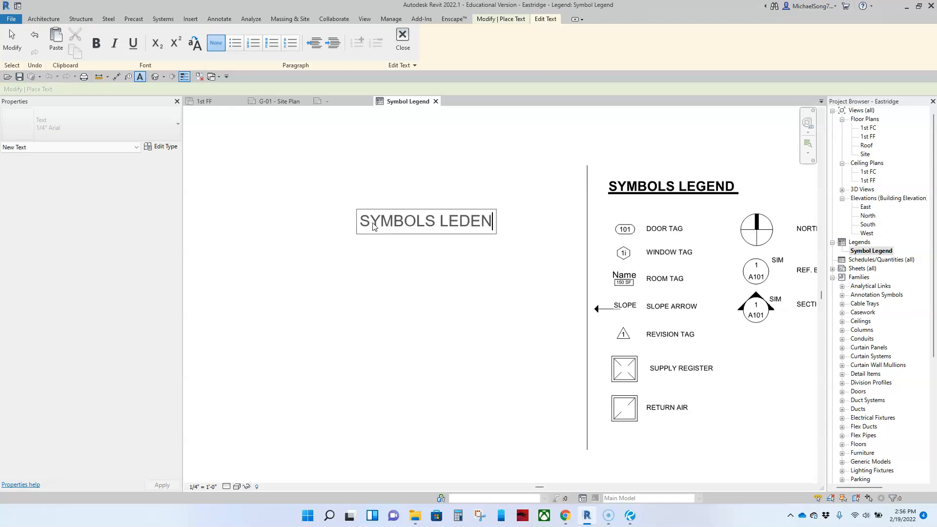
type("GEND")
left_click(404, 259)
left_click_drag(421, 235, 418, 191)
left_click(405, 228)
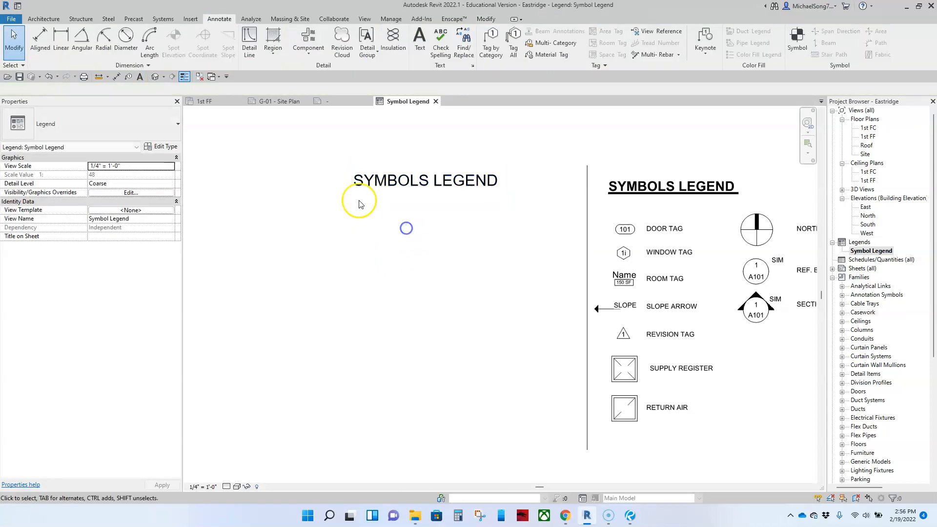
Step: Draw a horizontal detail line in the Wide Lines style beneath the new SYMBOLS LEGEND heading, extending slightly past the text
left_click(250, 41)
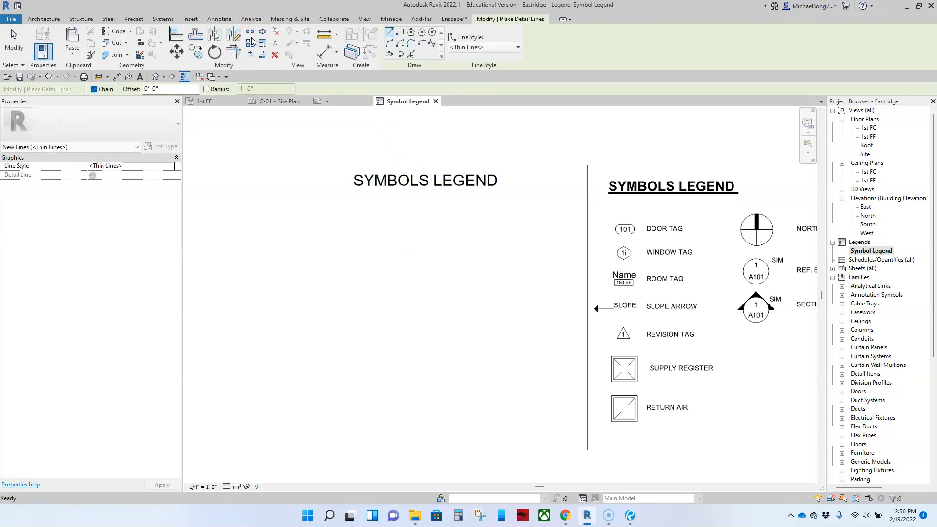
left_click(485, 48)
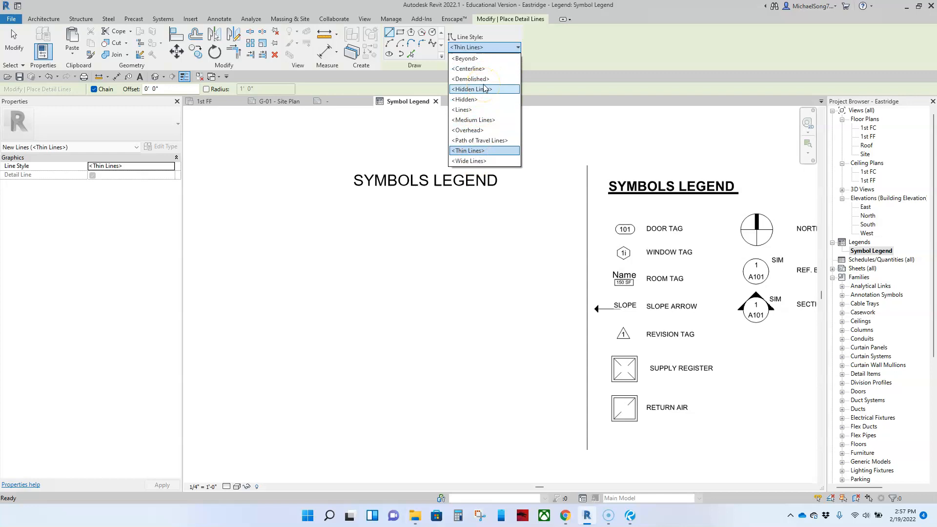
left_click(479, 161)
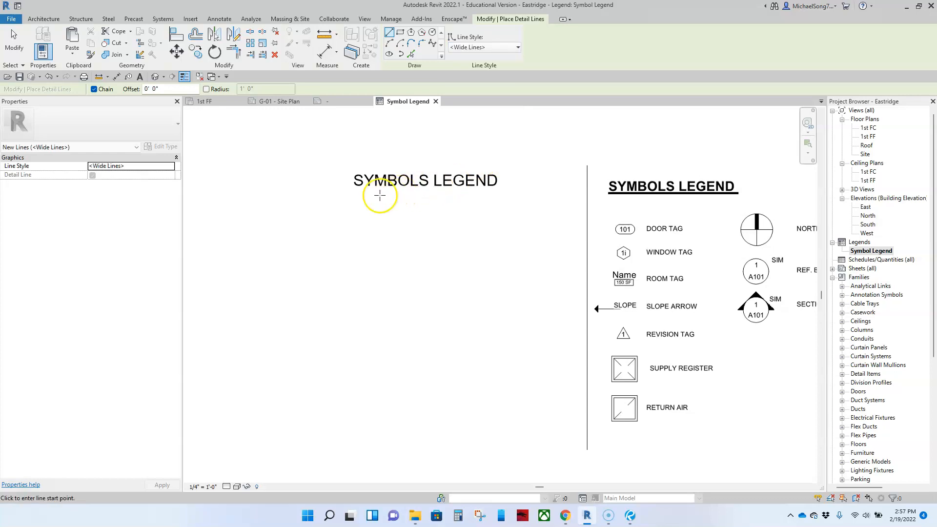
left_click(350, 195)
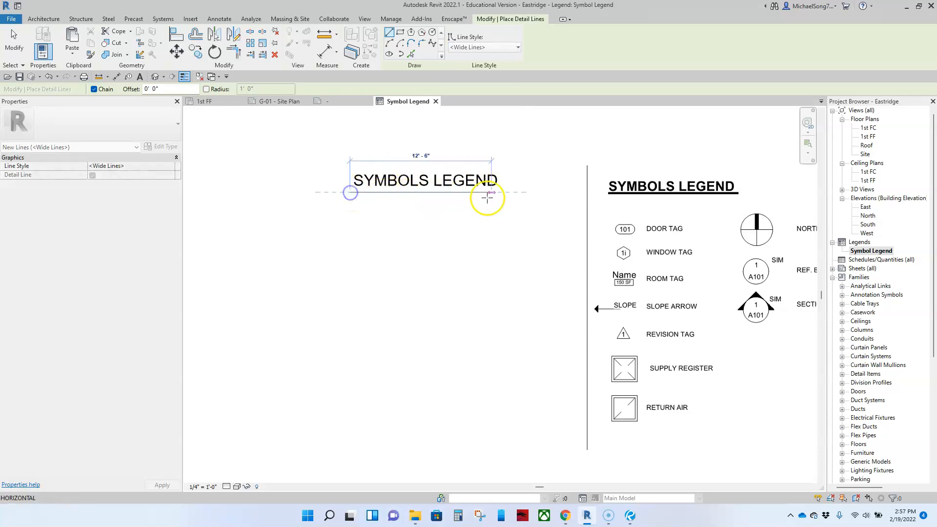
left_click(528, 198)
key("Escape")
key("Escape")
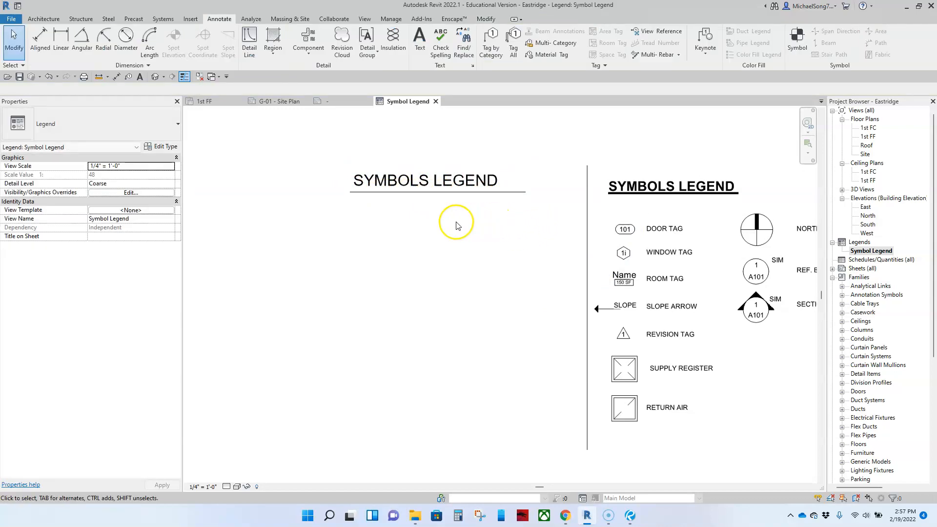
Step: Turn off Thin Lines so the heading's underline displays its true line weight, and select the underline
left_click(183, 77)
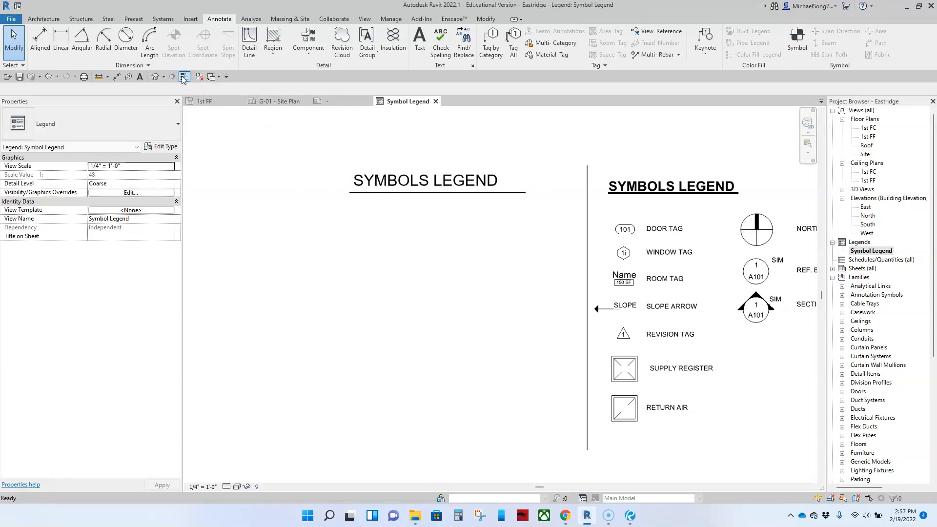
scroll(355, 184, "up", 3)
scroll(355, 184, "up", 1)
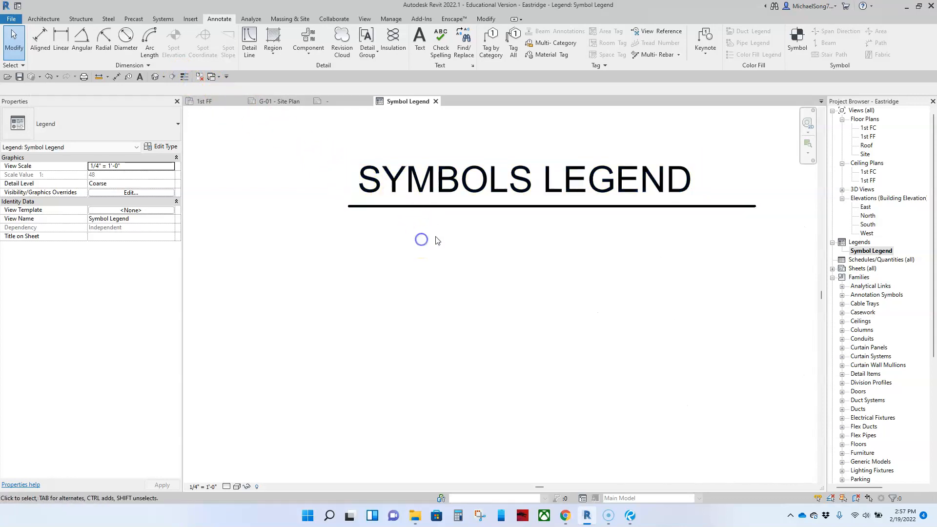
left_click(185, 77)
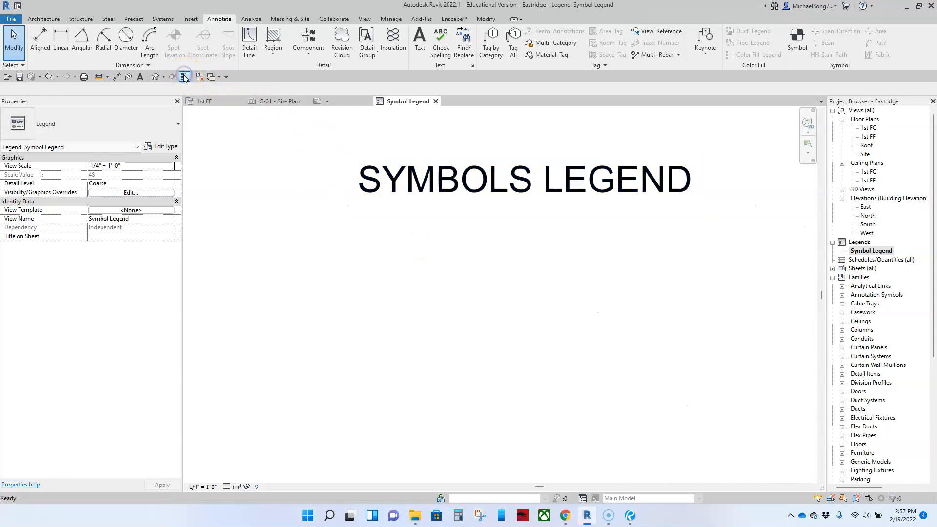
left_click(184, 77)
left_click(184, 77)
left_click(184, 76)
left_click(326, 214)
scroll(347, 231, "down", 5)
left_click(385, 225)
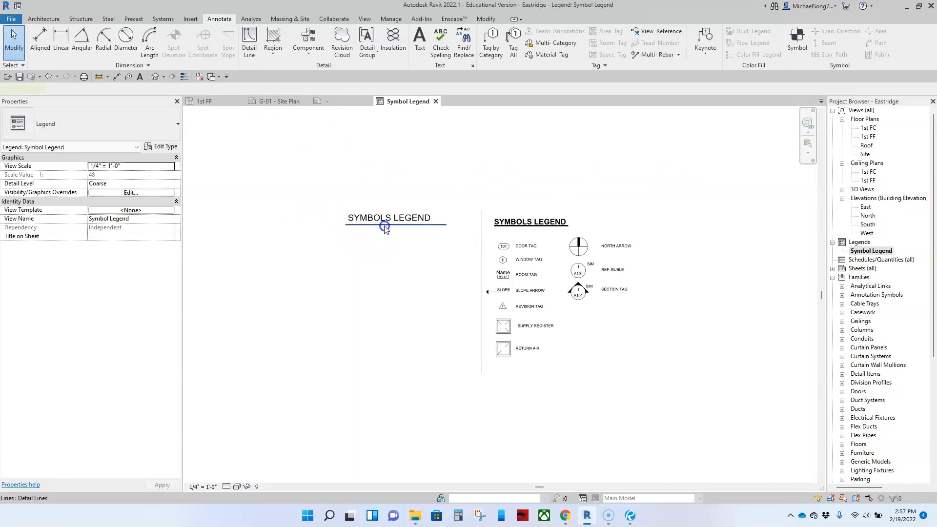
Step: Nudge the underline left and slightly up so it starts flush with the SYMBOLS LEGEND heading, and deselect it
scroll(391, 238, "up", 3)
scroll(390, 242, "up", 1)
key("Right")
key("Right")
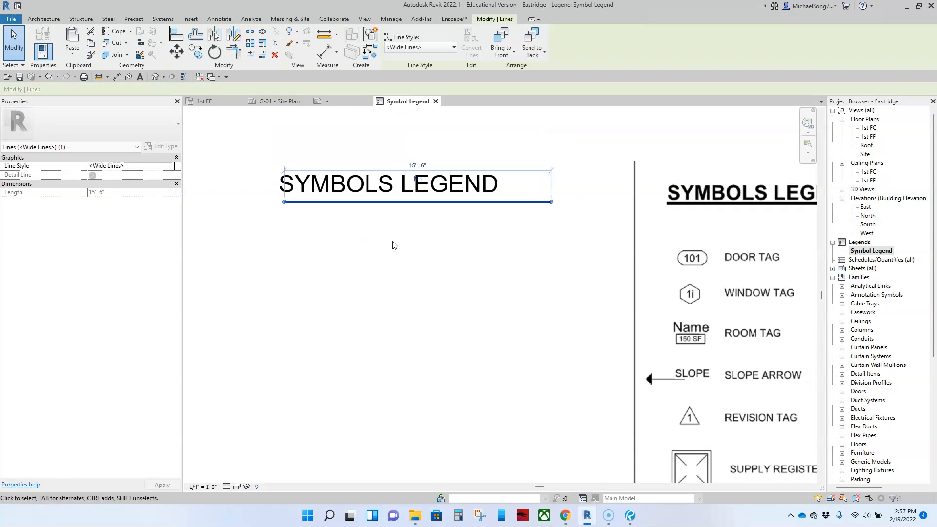
key("Up")
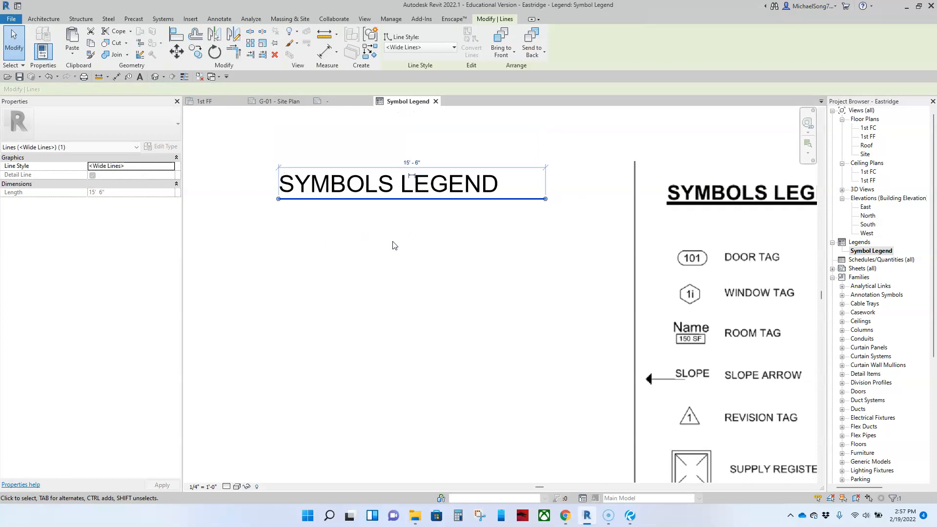
left_click(411, 258)
scroll(412, 258, "down", 6)
middle_click_drag(436, 294, 475, 284)
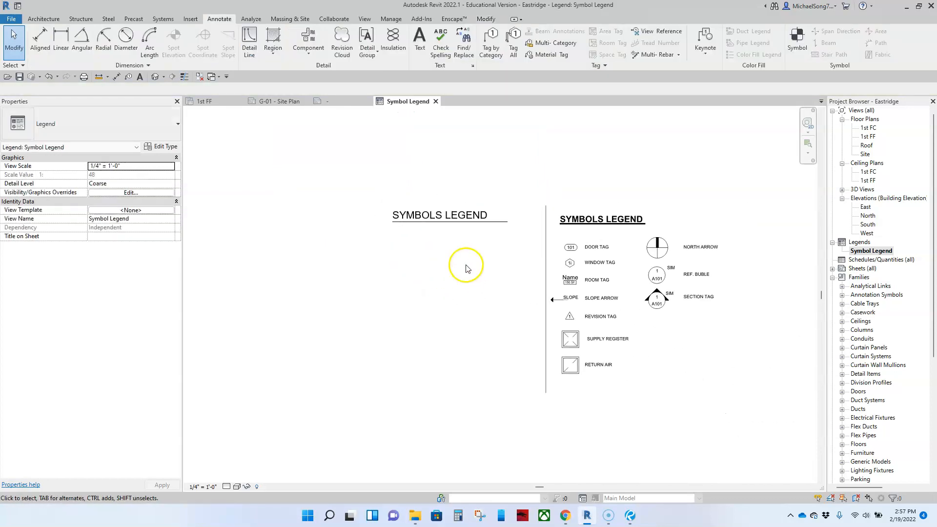
Step: Examine the reference image's tag symbols and their labels against the new SYMBOLS LEGEND heading
scroll(452, 236, "up", 8)
scroll(451, 225, "down", 5)
middle_click_drag(449, 229, 473, 241)
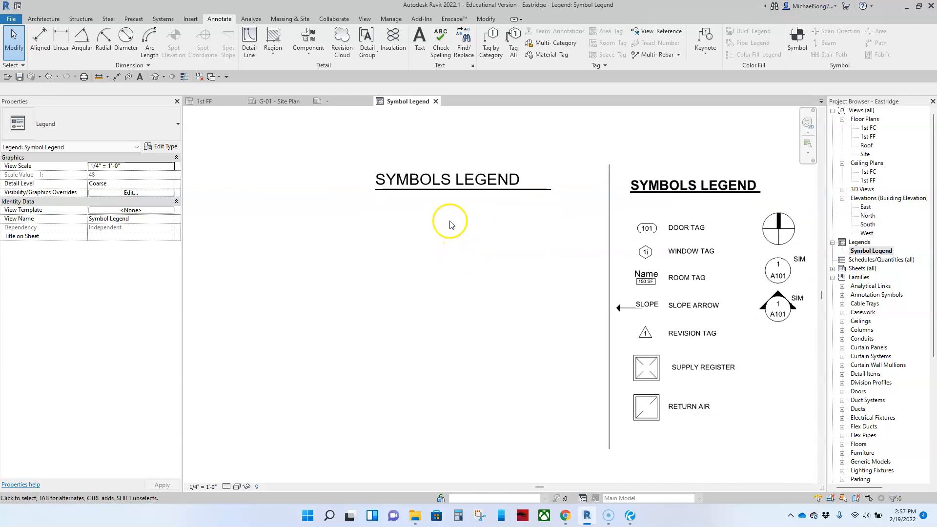
scroll(648, 246, "up", 5)
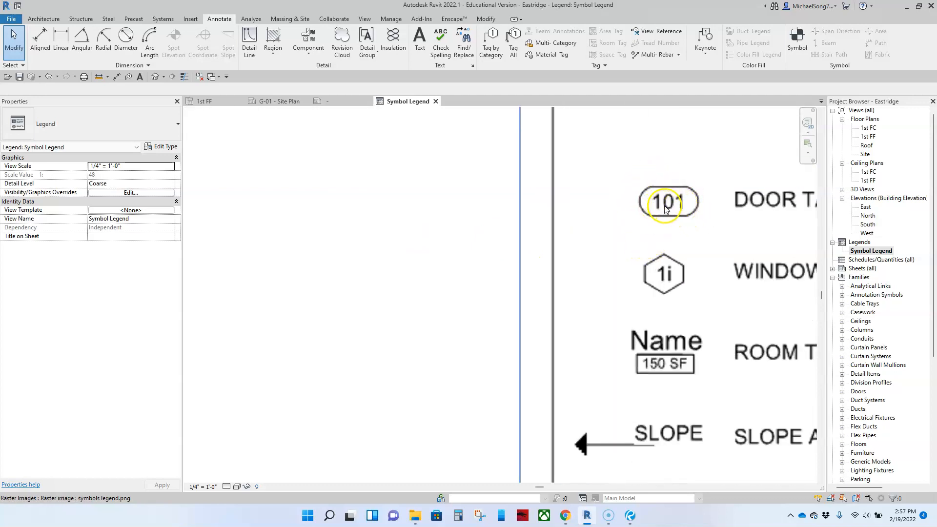
scroll(684, 217, "down", 3)
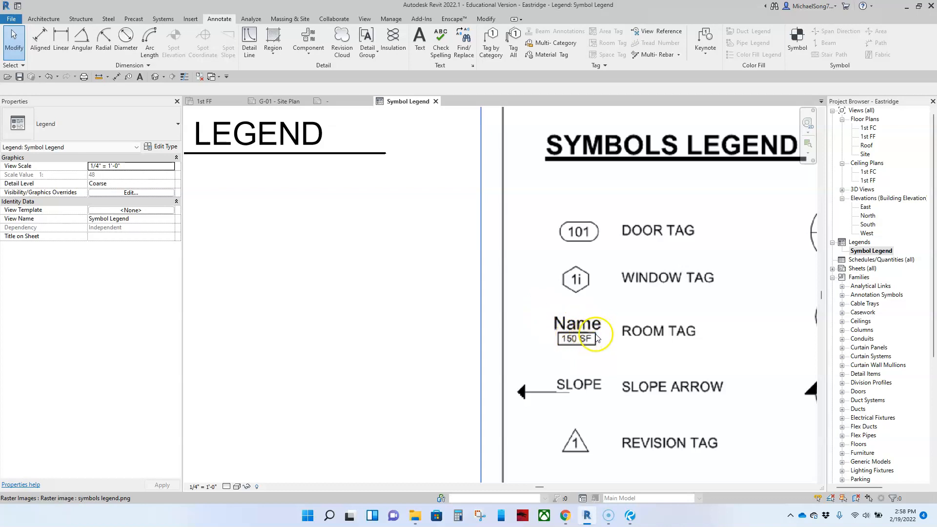
scroll(596, 337, "down", 3)
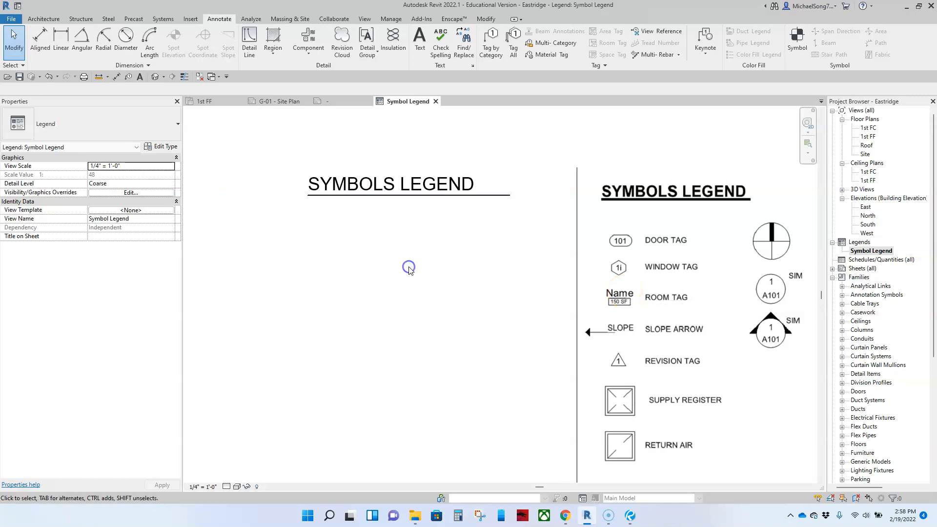
scroll(409, 268, "down", 2)
middle_click_drag(409, 268, 456, 268)
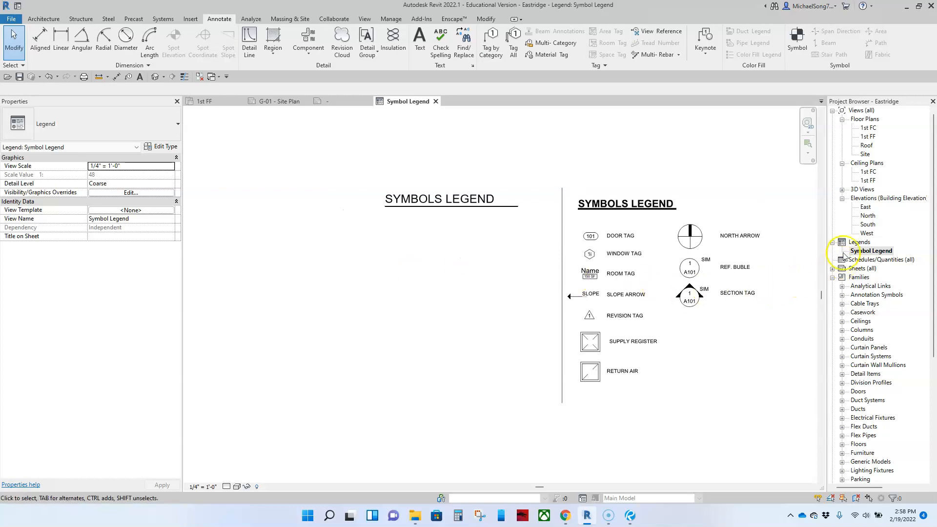
Step: Collapse the Legends branch and expand the Annotation Symbols families to find the Door Tag type
left_click(833, 243)
left_click(832, 269)
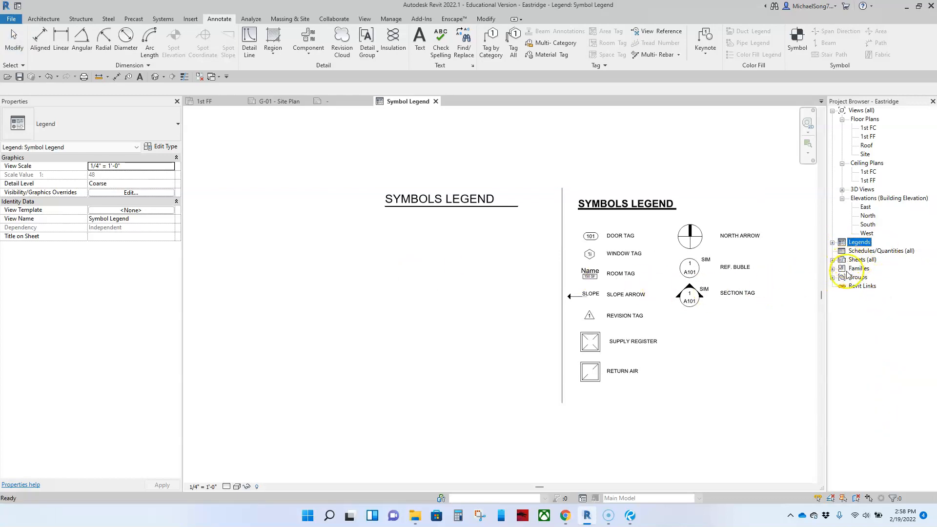
left_click(833, 269)
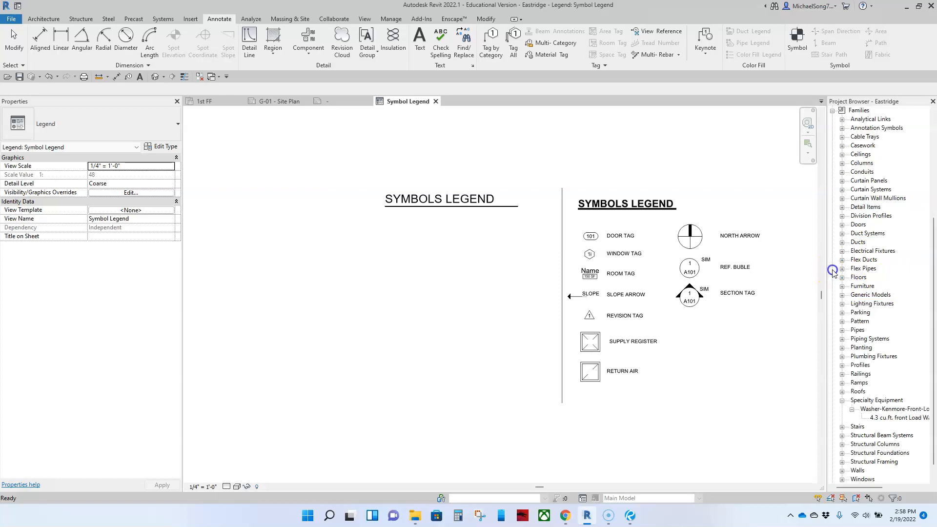
scroll(855, 191, "up", 2)
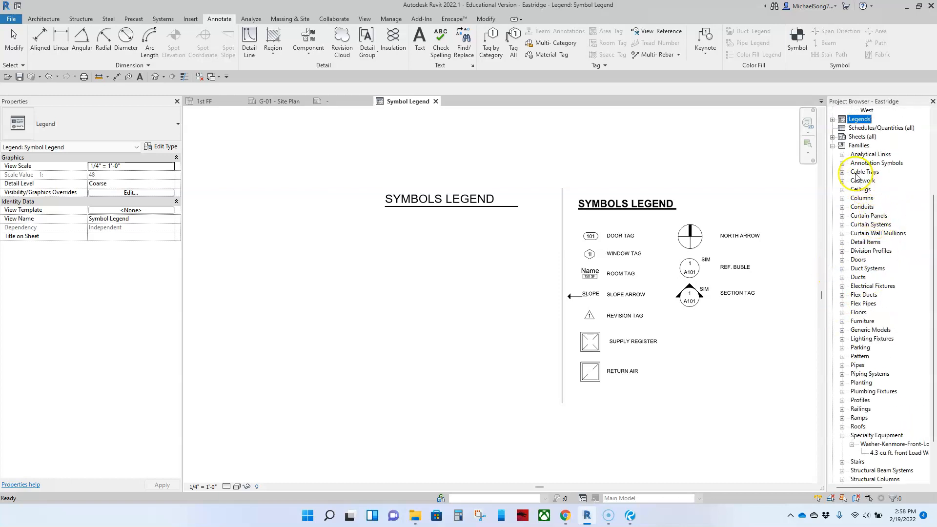
left_click(842, 164)
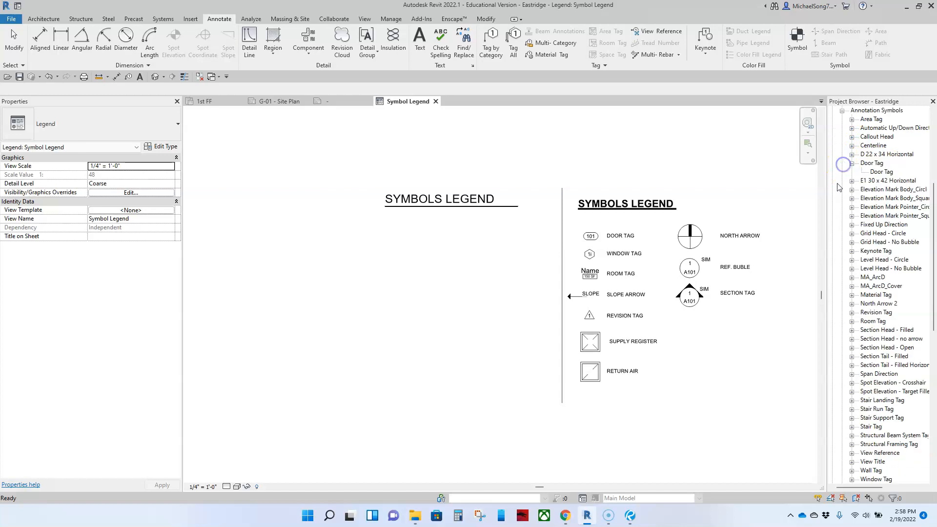
Step: Place one Door Tag symbol below the start of the heading's underline and end the placement
left_click_drag(881, 173, 411, 220)
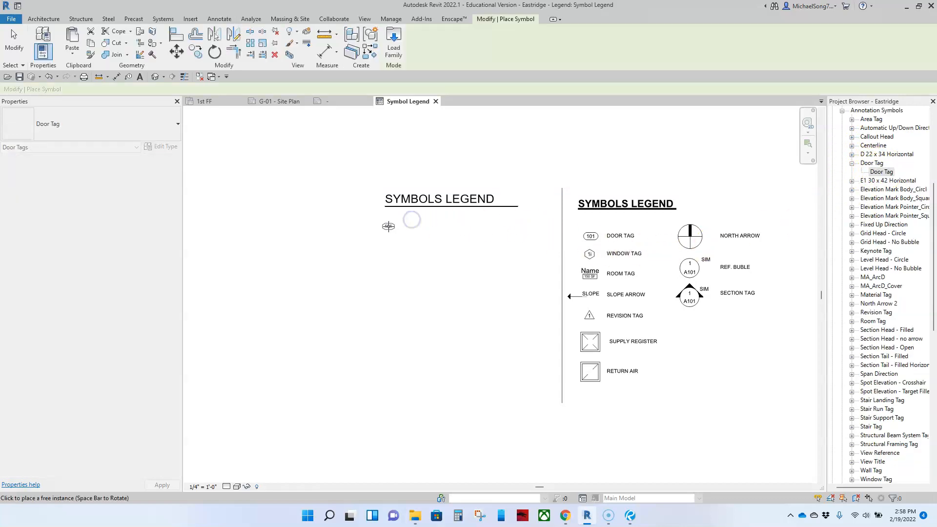
left_click(393, 225)
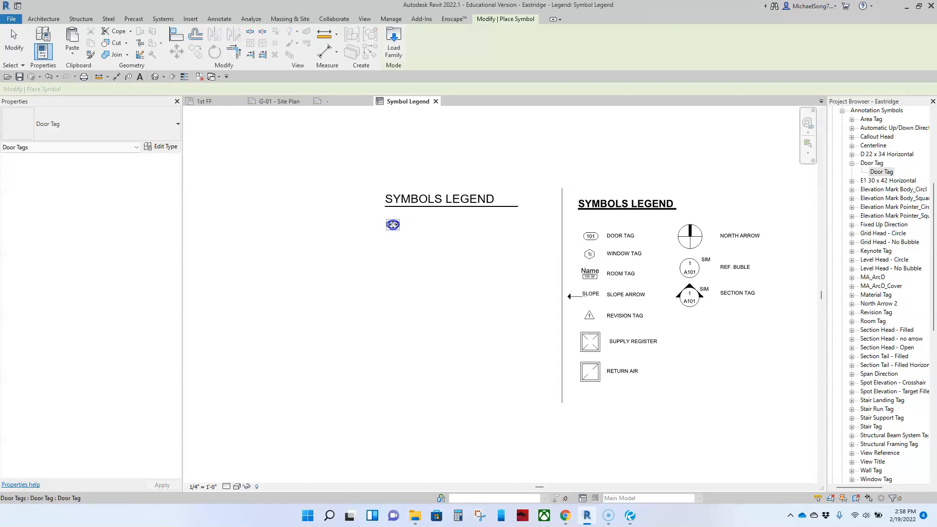
key("Escape")
key("Escape")
scroll(420, 248, "up", 2)
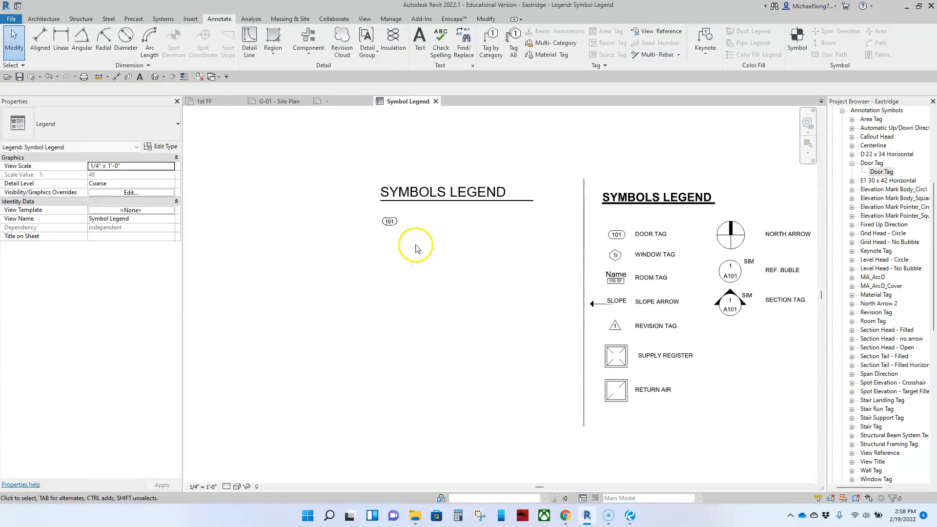
left_click(385, 218)
left_click(416, 249)
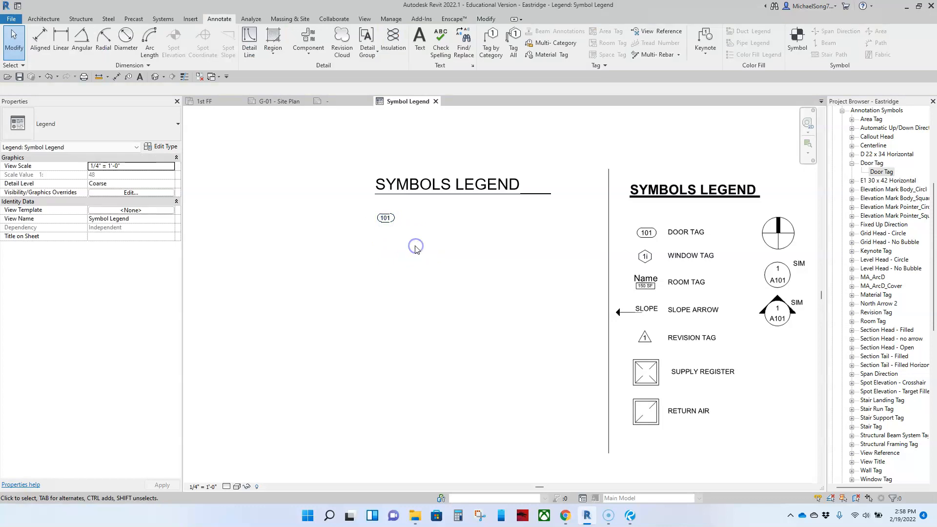
scroll(491, 252, "up", 2)
scroll(497, 250, "down", 3)
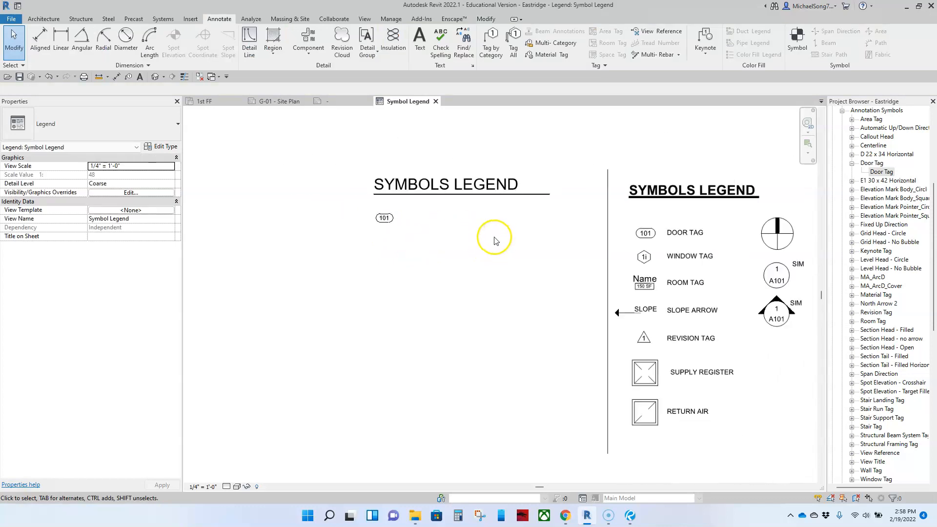
Step: Add a 3/32" Arial text note reading DOOR TAG beside the door tag symbol
key("t")
key("x")
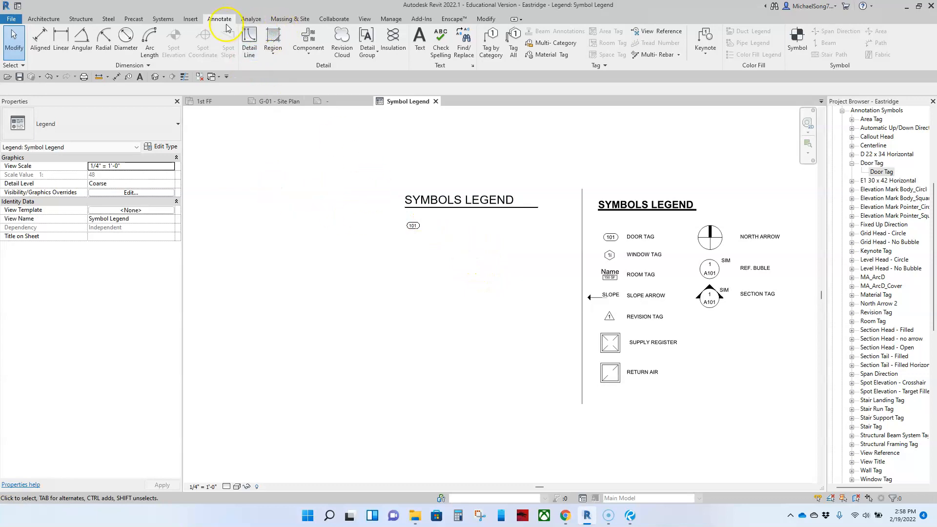
left_click(419, 41)
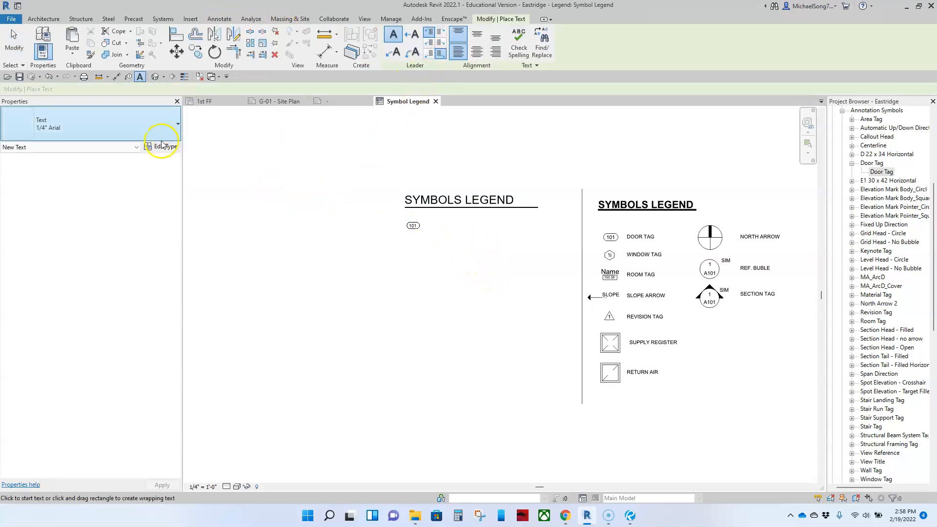
left_click(144, 123)
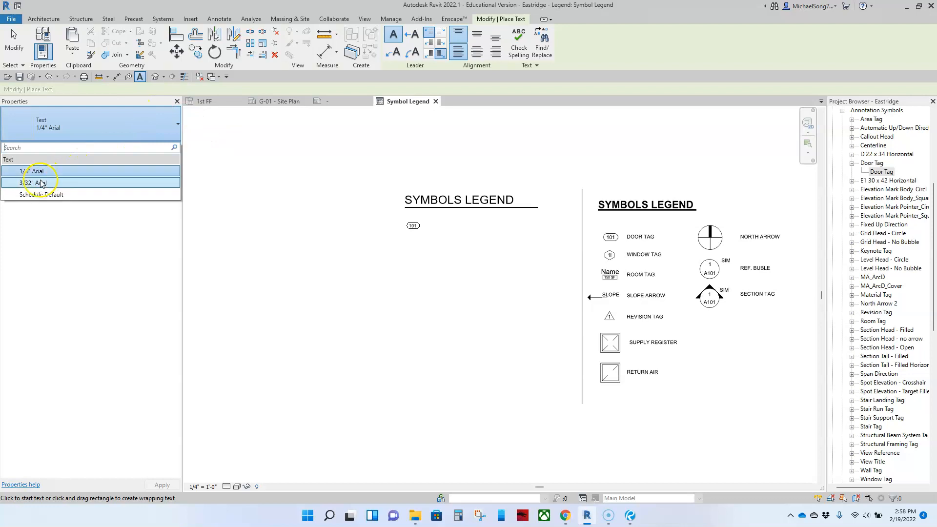
left_click(35, 186)
left_click(439, 228)
left_click(447, 232)
key("d")
key("o")
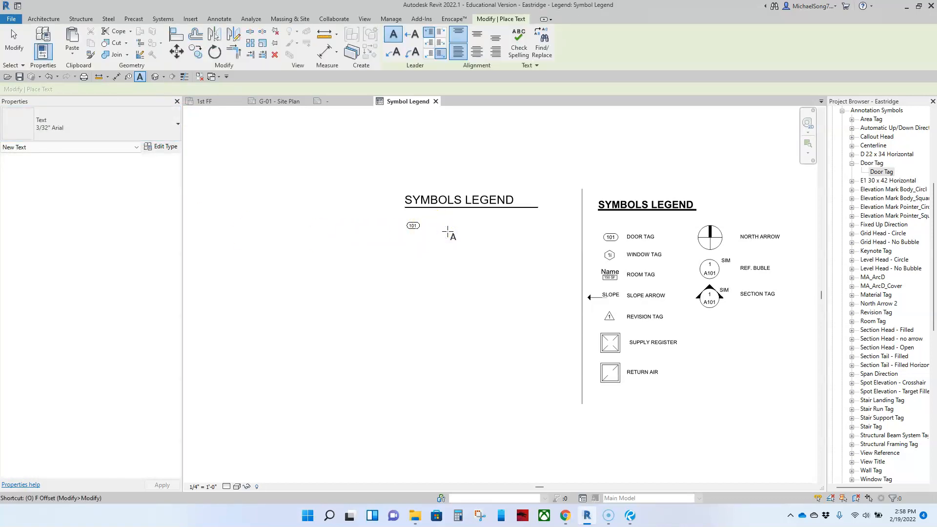
left_click(442, 228)
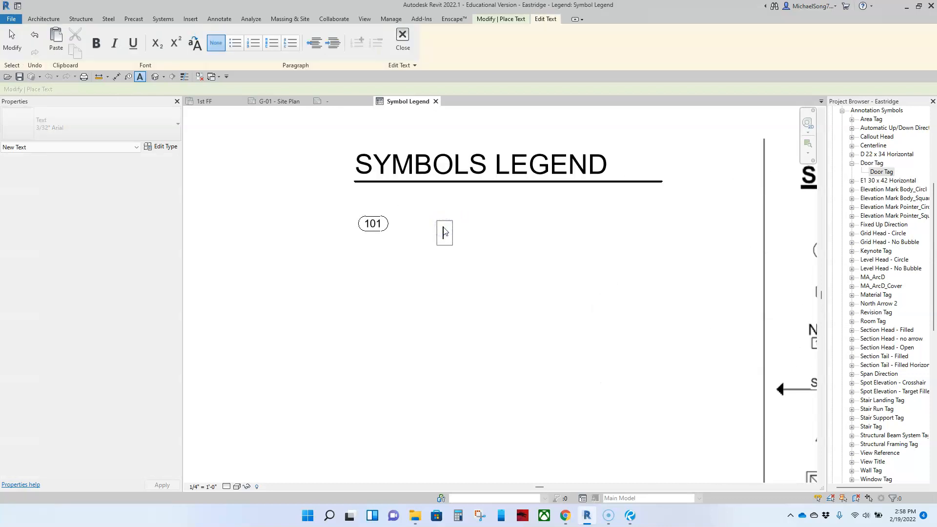
left_click(505, 279)
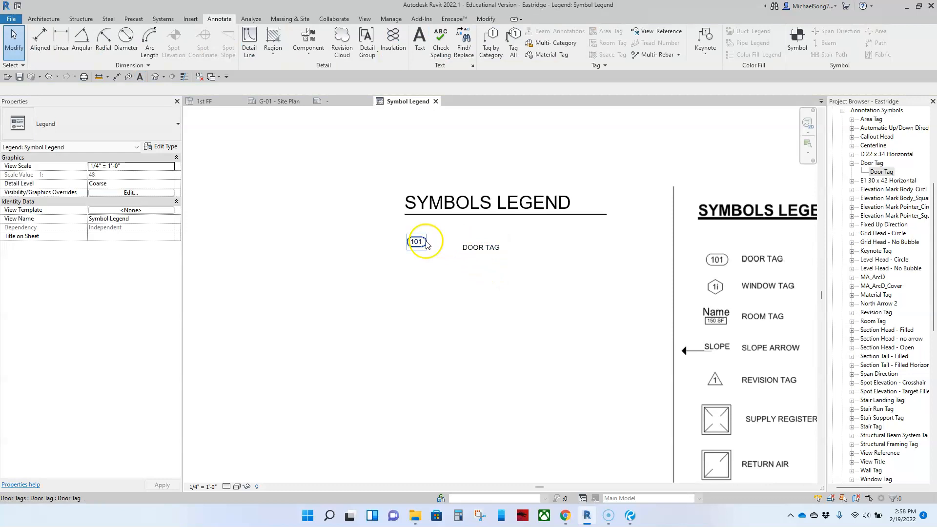
Step: Move the door tag symbol and its label up into one aligned row close beneath the underline
left_click_drag(413, 246, 422, 235)
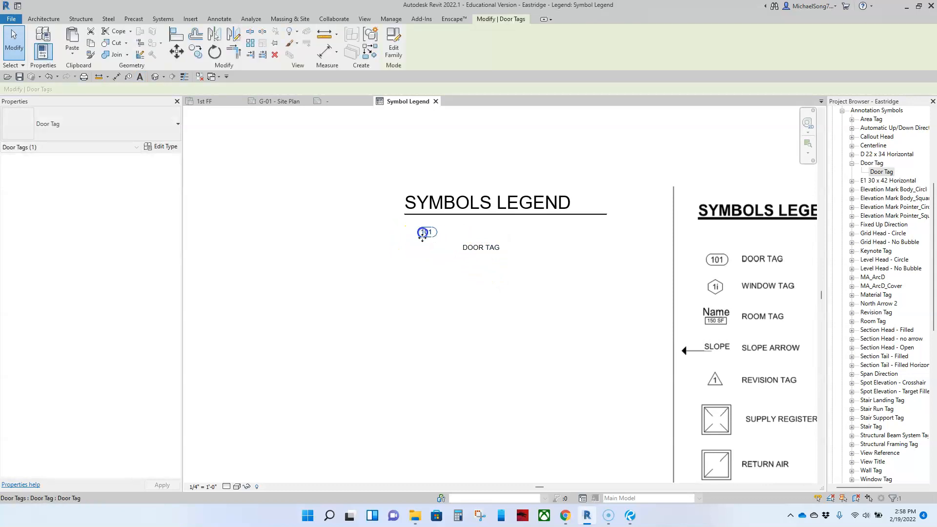
left_click_drag(476, 261, 483, 240, "ctrl")
left_click(494, 266)
scroll(483, 254, "up", 2)
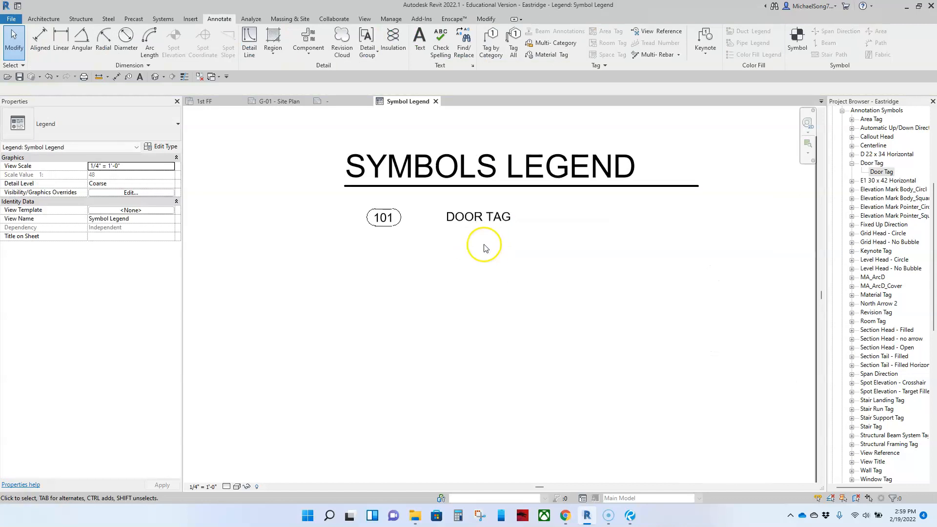
scroll(483, 245, "down", 3)
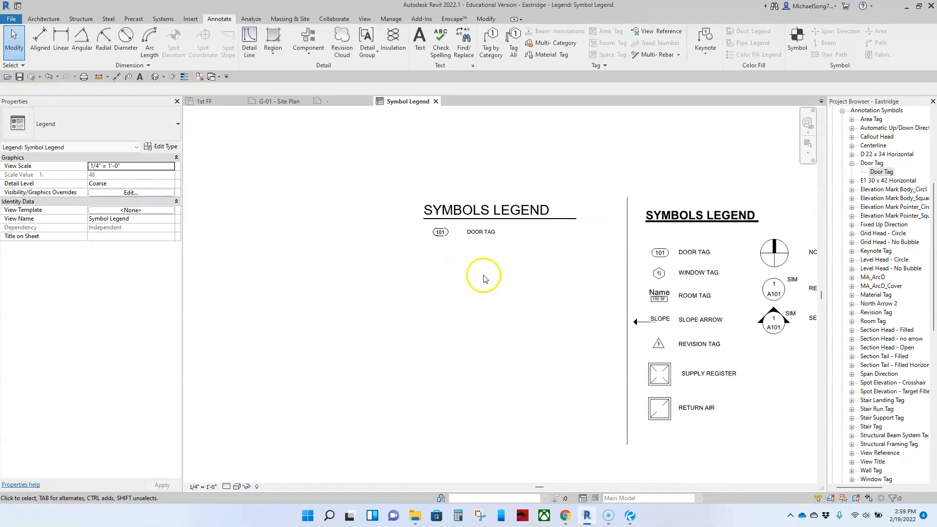
Step: Shorten the heading's underline so it ends just past the SYMBOLS LEGEND text
left_click(540, 220)
left_click_drag(576, 219, 552, 219)
left_click(523, 252)
scroll(471, 261, "down", 2)
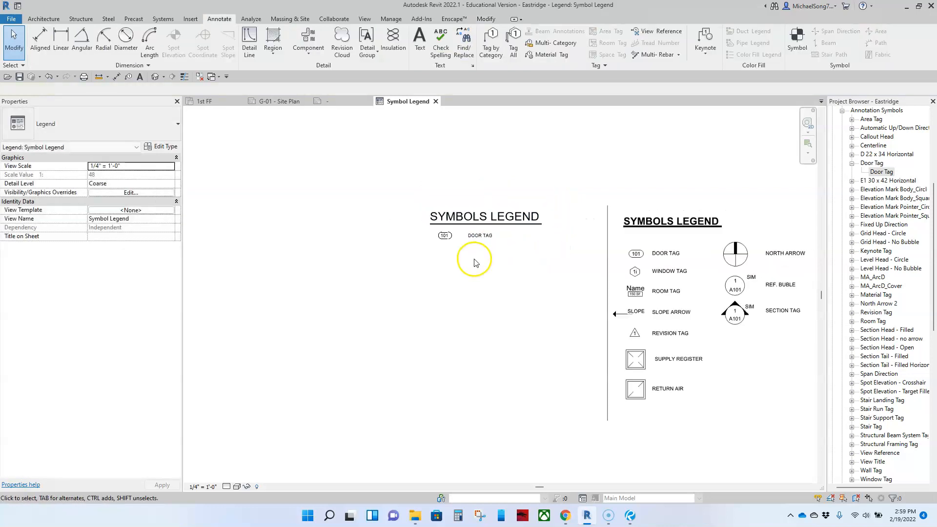
Step: Shift the door tag symbol and label left together, and extend the underline past both ends of the heading
left_click_drag(490, 270, 428, 238)
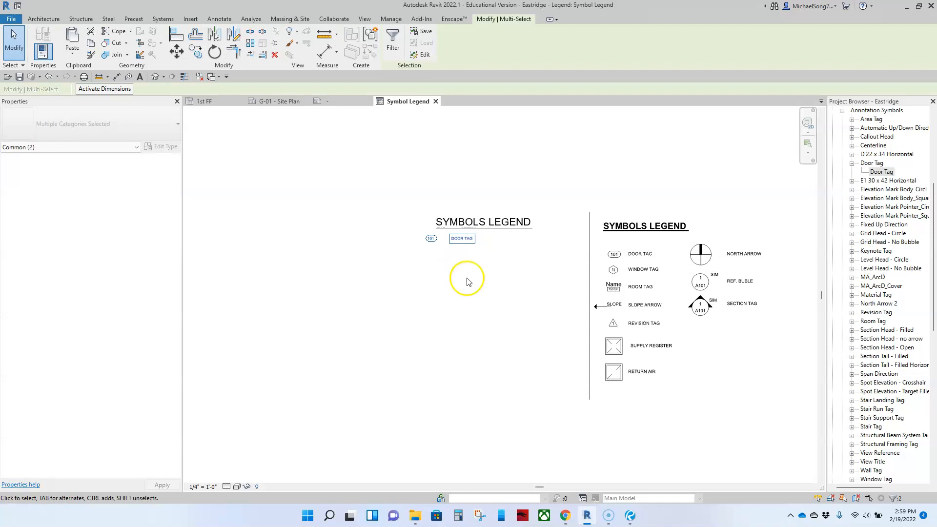
left_click(504, 230)
scroll(445, 230, "up", 4)
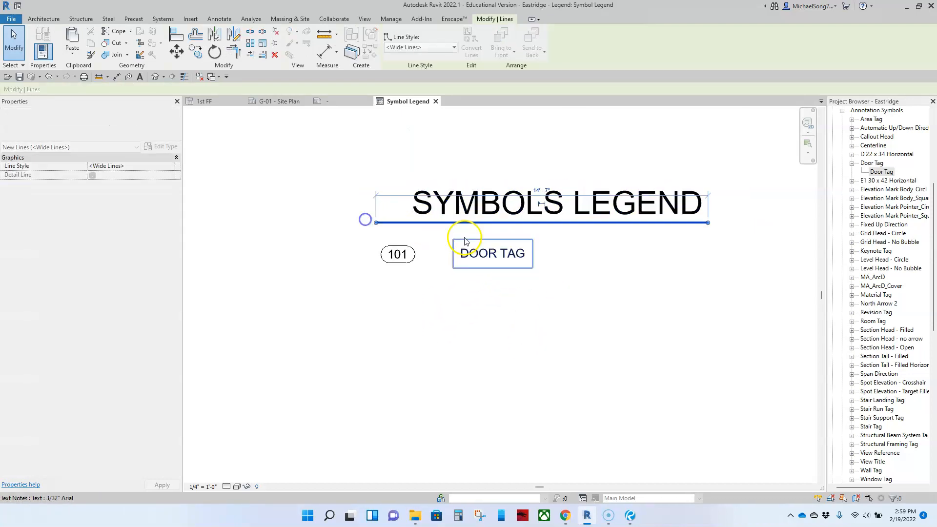
scroll(707, 227, "down", 4)
left_click(537, 249)
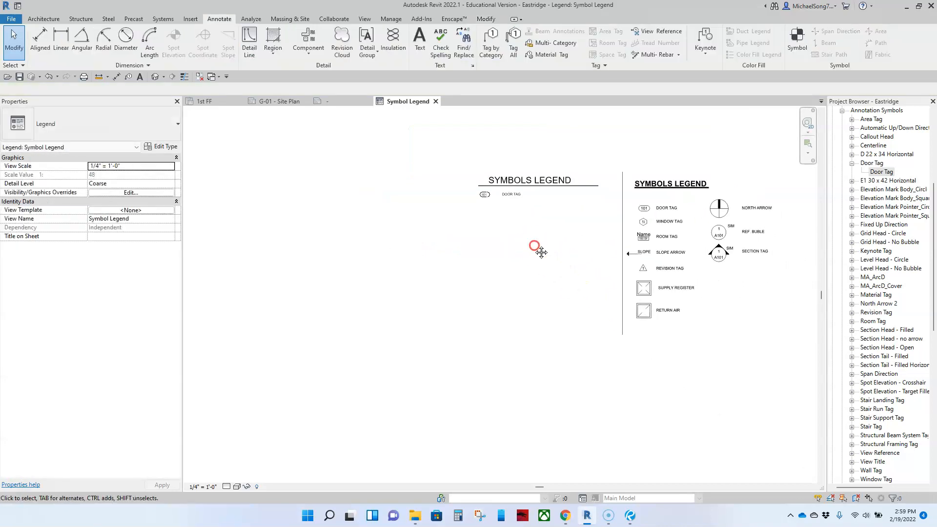
scroll(504, 283, "up", 1)
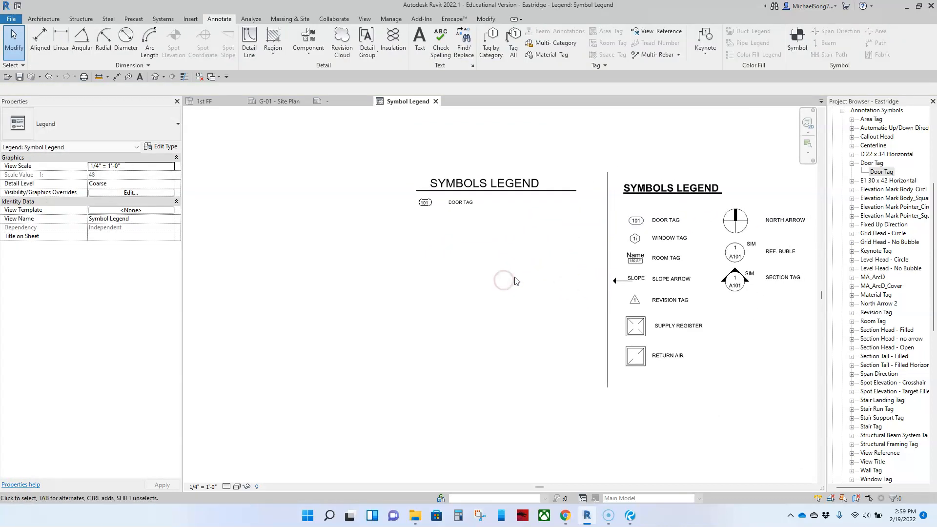
Step: Place one Window Tag annotation symbol directly below the door tag symbol and end the placement
scroll(872, 272, "down", 2)
scroll(872, 272, "down", 3)
left_click(852, 356)
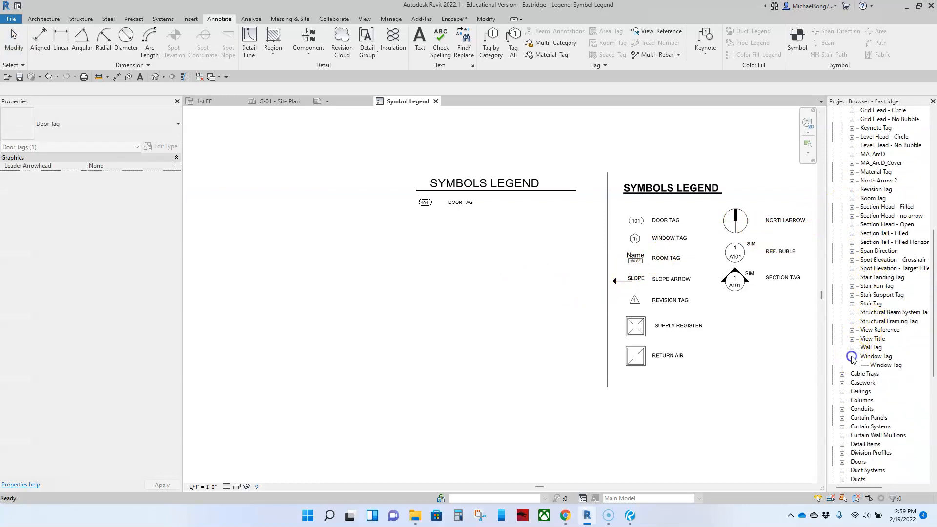
left_click_drag(881, 366, 808, 376)
left_click_drag(516, 242, 451, 222)
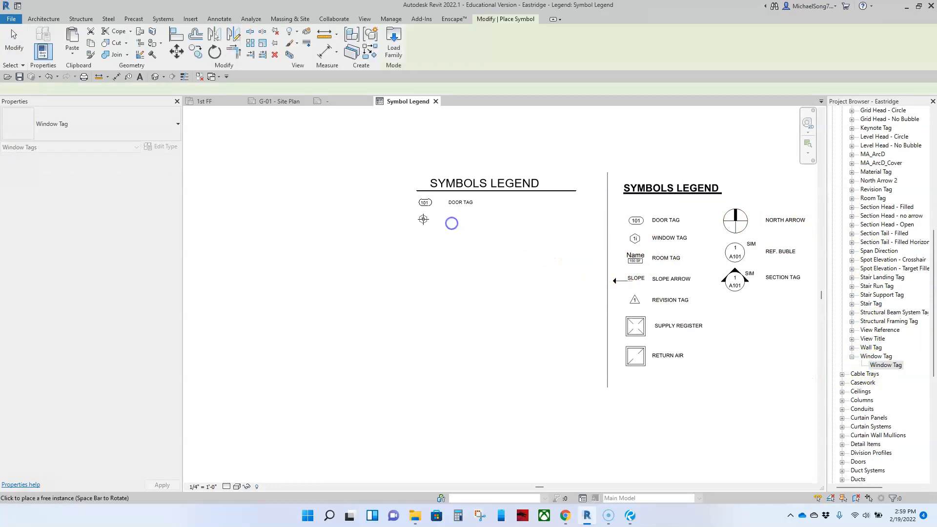
left_click(427, 222)
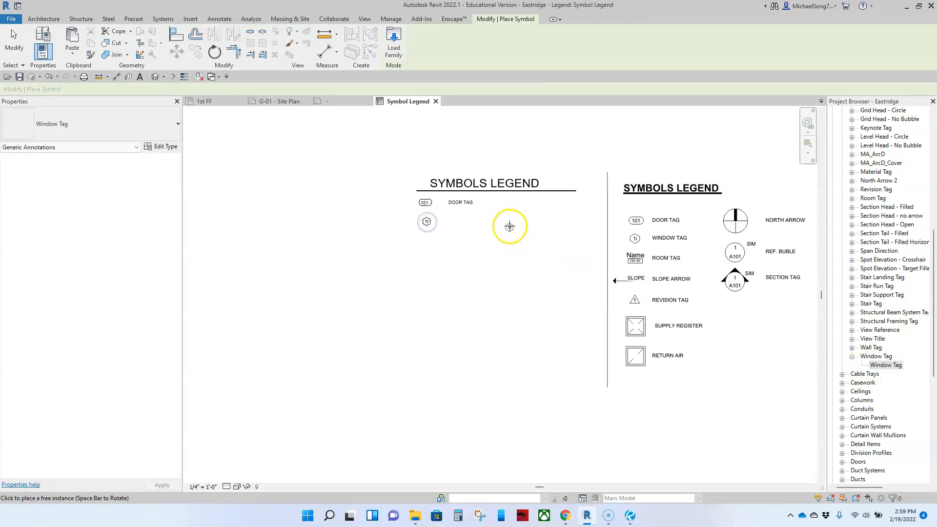
key("Escape")
scroll(893, 278, "up", 1)
scroll(893, 278, "up", 2)
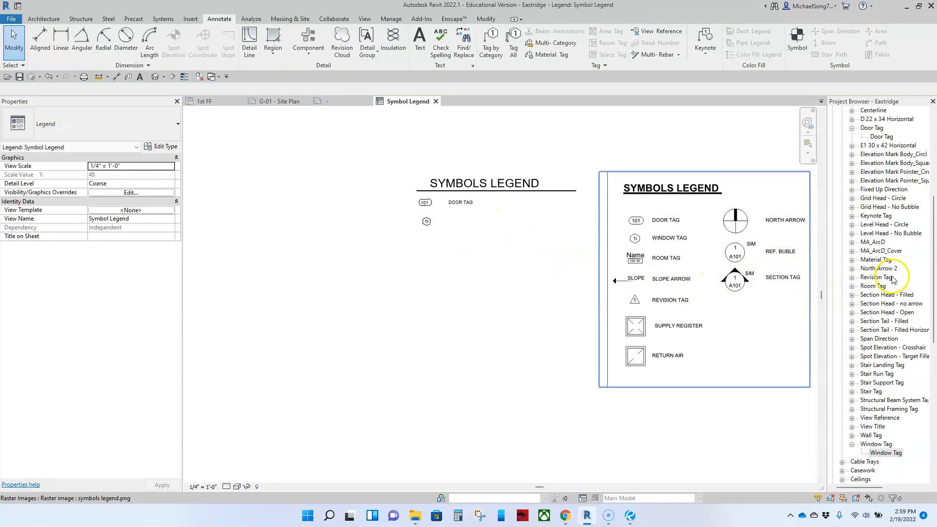
Step: Place one Room Tag annotation symbol directly below the window tag symbol in the legend
left_click(854, 292)
left_click(851, 287)
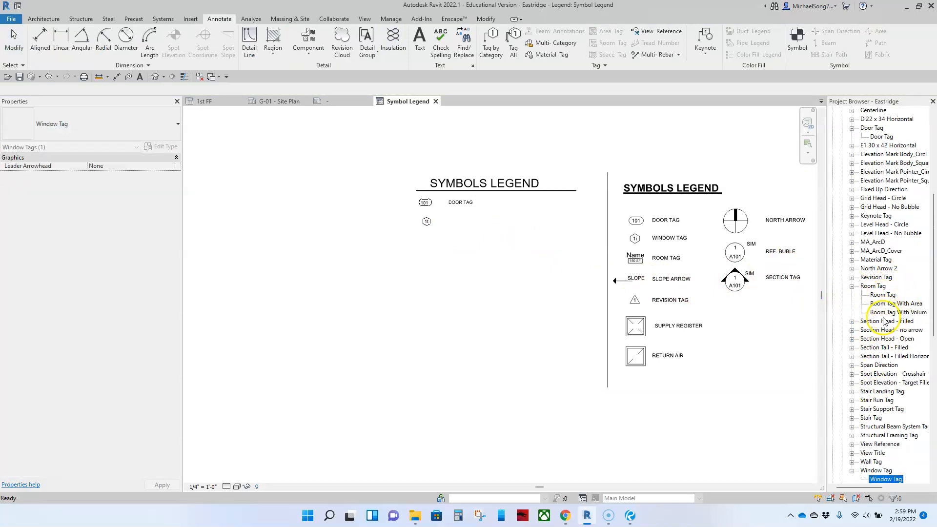
left_click(883, 296)
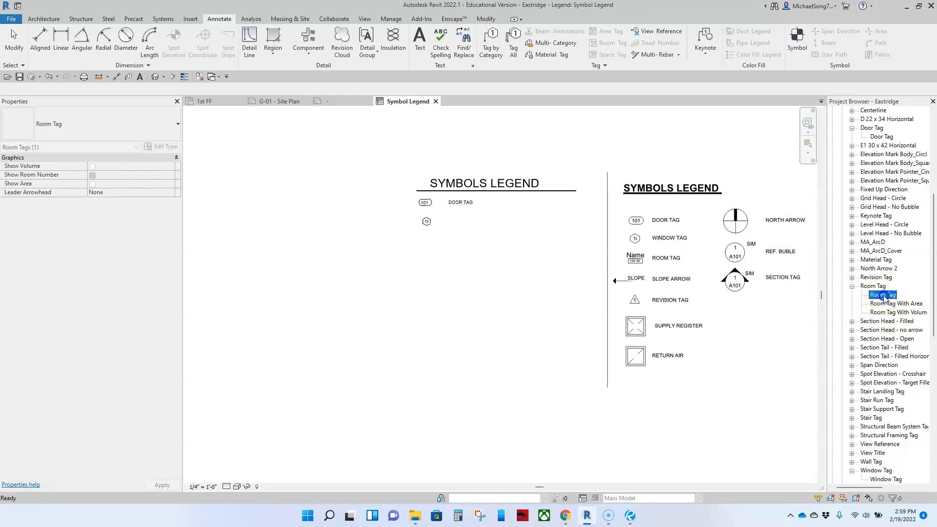
left_click_drag(419, 248, 419, 247)
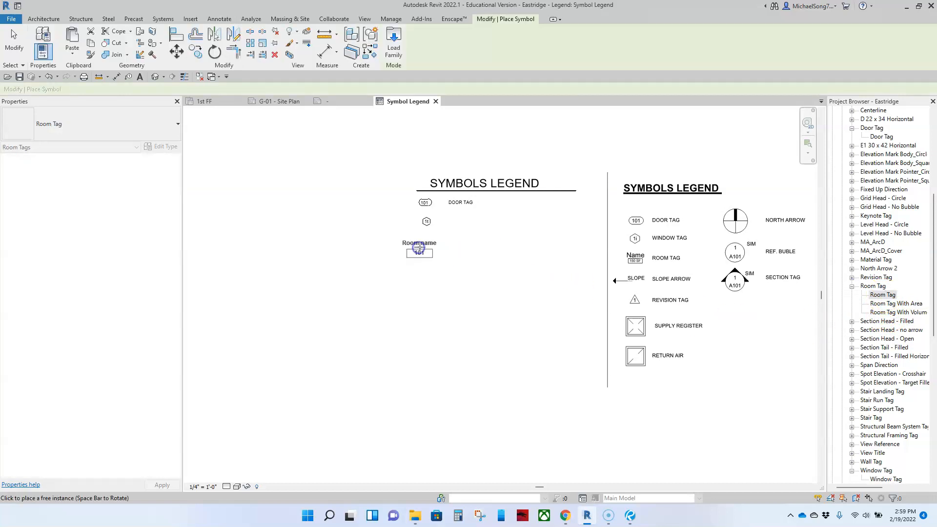
scroll(421, 246, "up", 2)
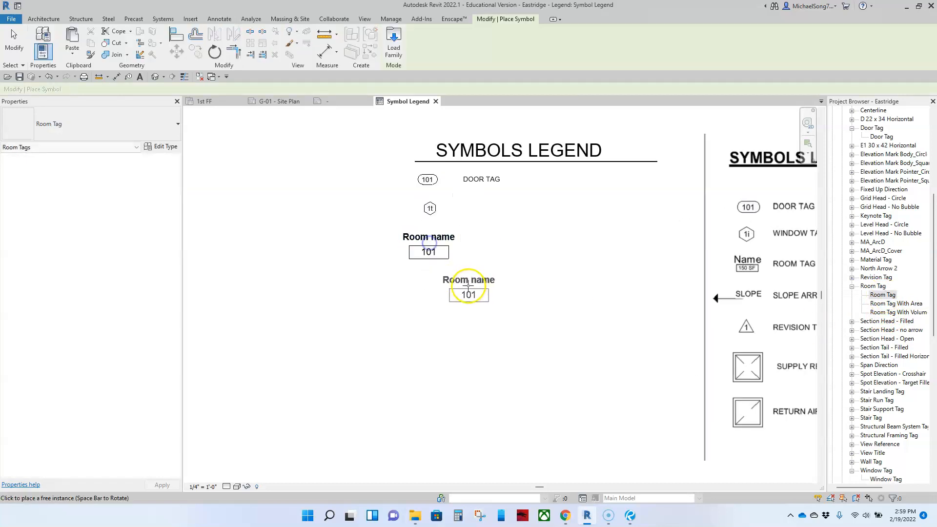
key("Escape")
Step: Try a Room Tag With Area symbol beneath the placed room tag and delete it
left_click_drag(896, 303, 426, 290)
left_click(426, 290)
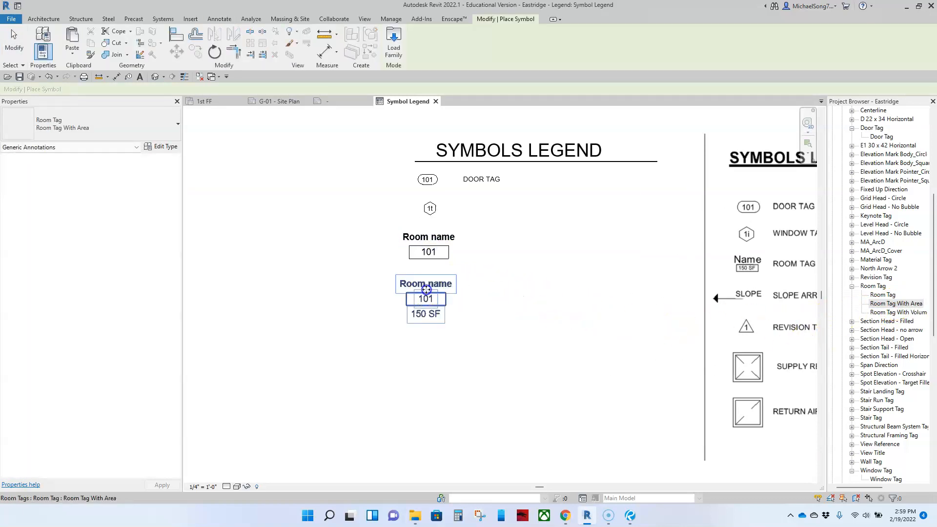
key("Escape")
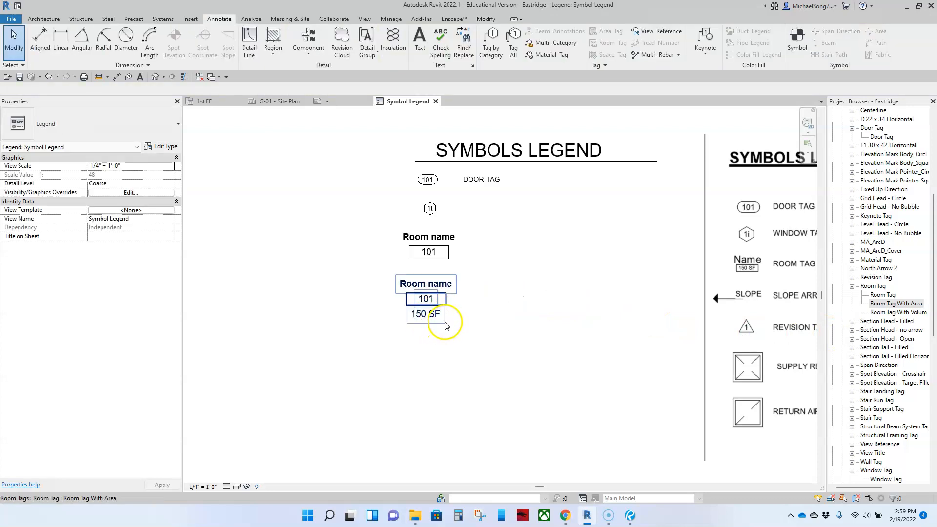
left_click(441, 315)
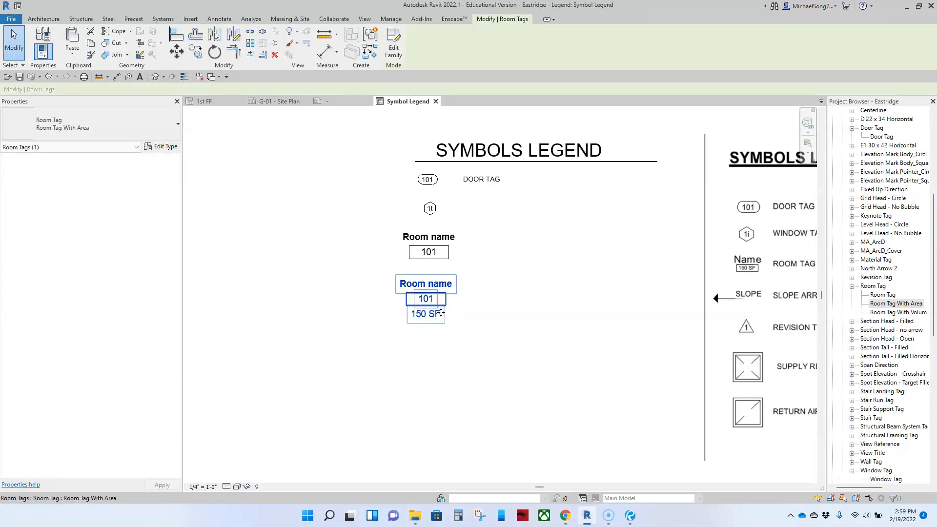
key("Delete")
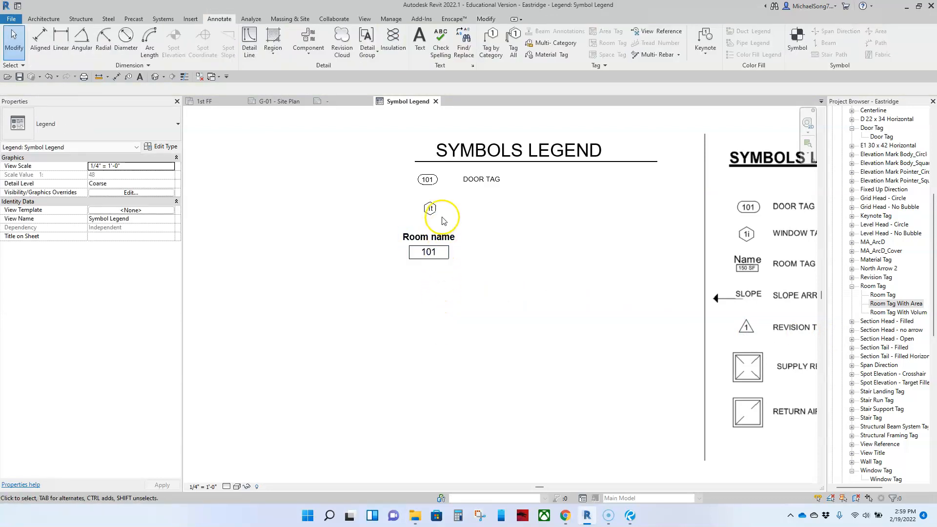
scroll(429, 210, "up", 2)
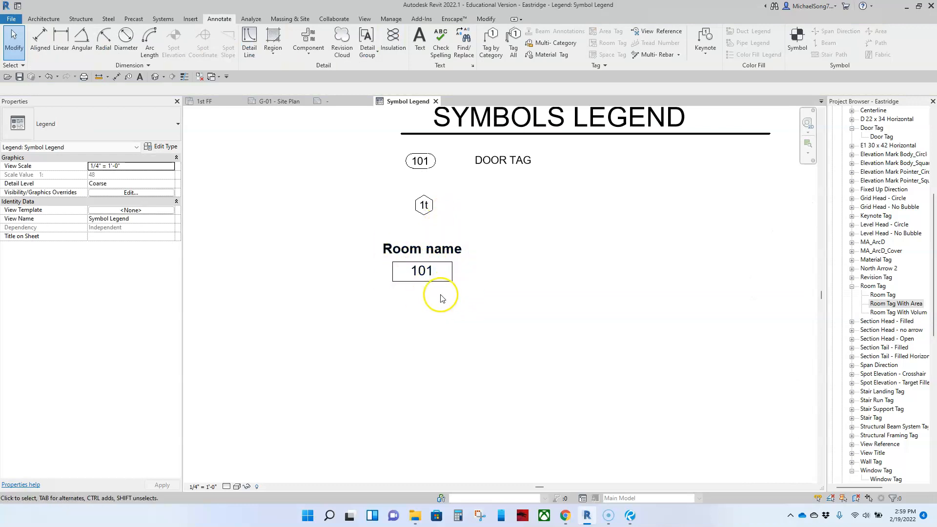
left_click(434, 272)
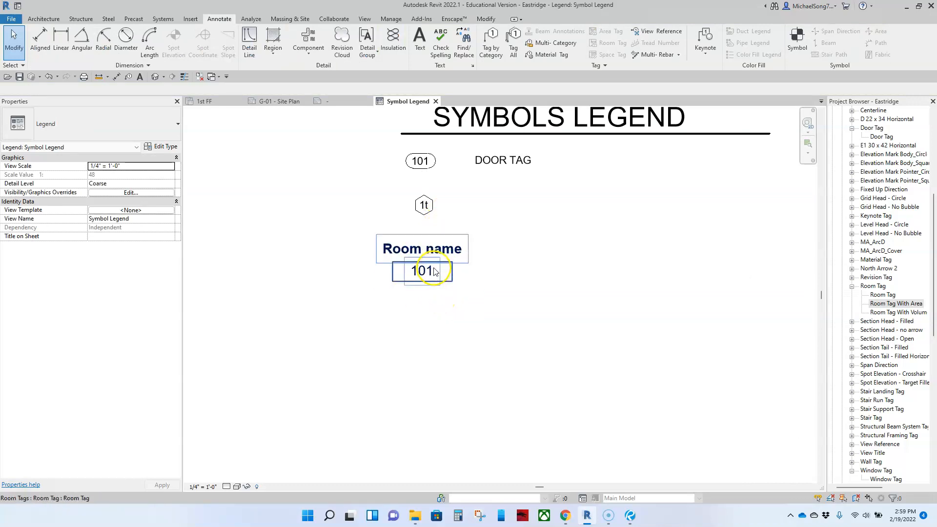
left_click(877, 307)
left_click(867, 296)
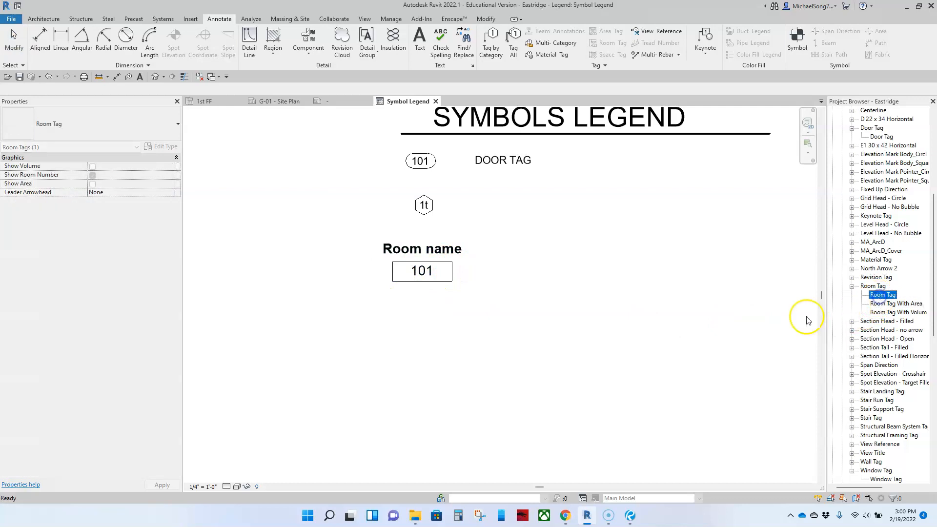
scroll(534, 299, "down", 5)
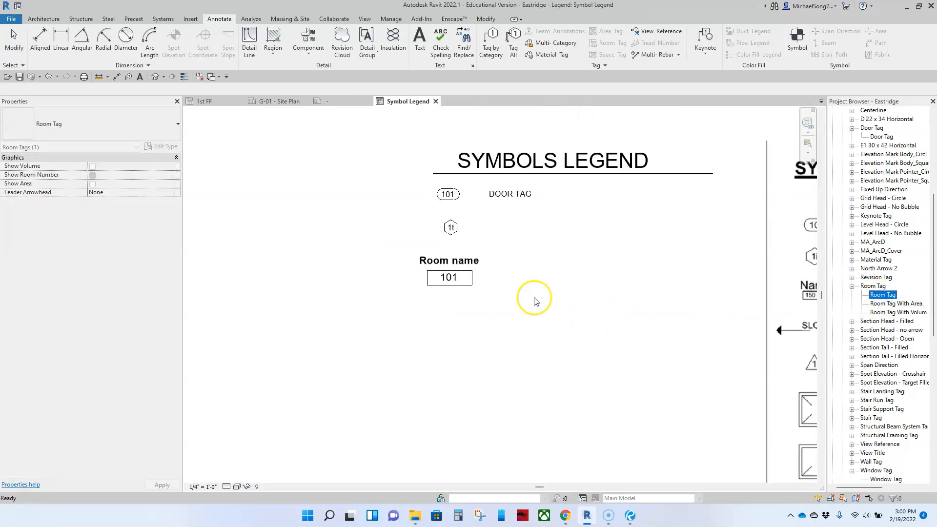
left_click(547, 325)
Step: Place one Revision Tag annotation symbol below the room tag and end the placement
middle_click_drag(519, 307, 458, 268)
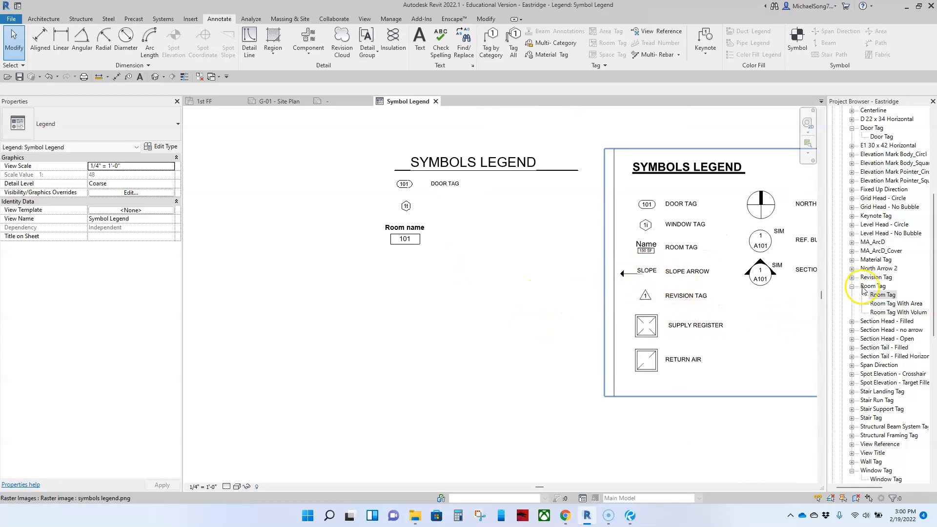
left_click(852, 277)
left_click_drag(885, 286, 406, 260)
left_click(405, 268)
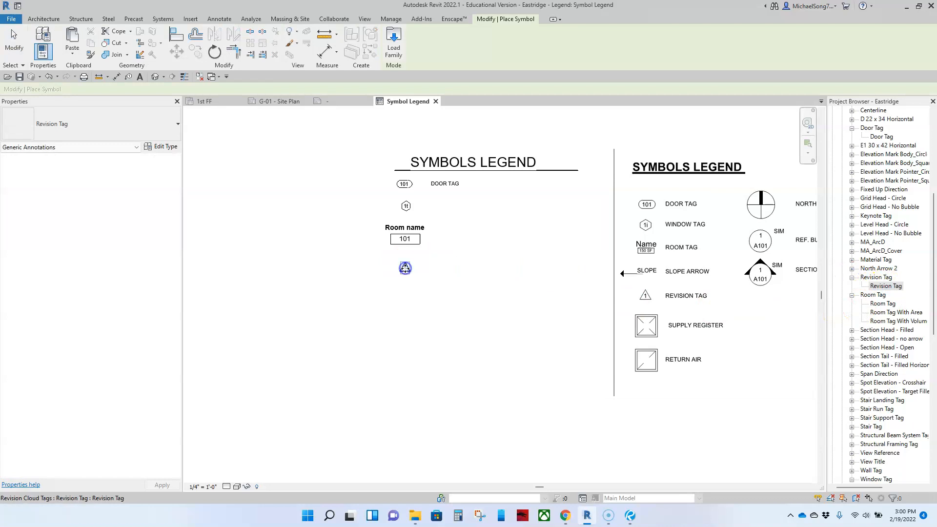
key("Escape")
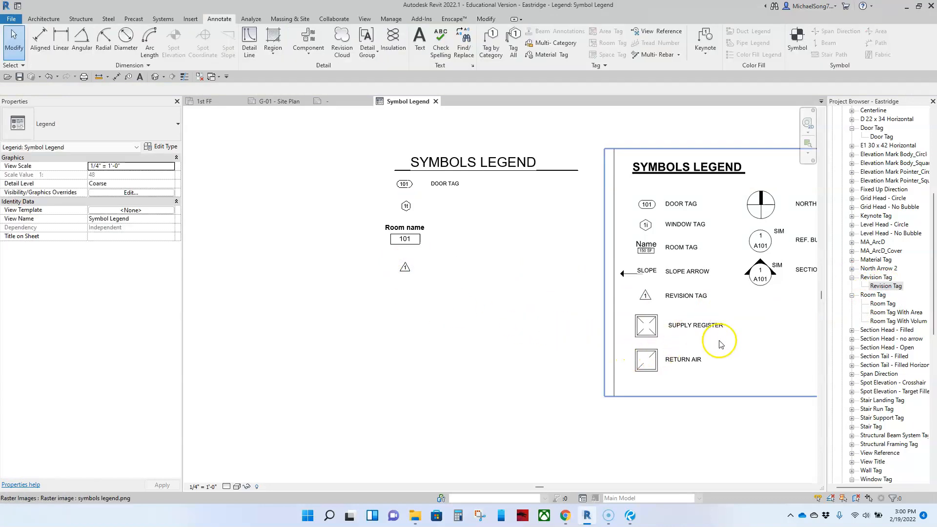
Step: Examine the remaining symbols in the reference legend and look through the project's annotation symbol families for matches
scroll(707, 354, "down", 3)
scroll(682, 331, "up", 3)
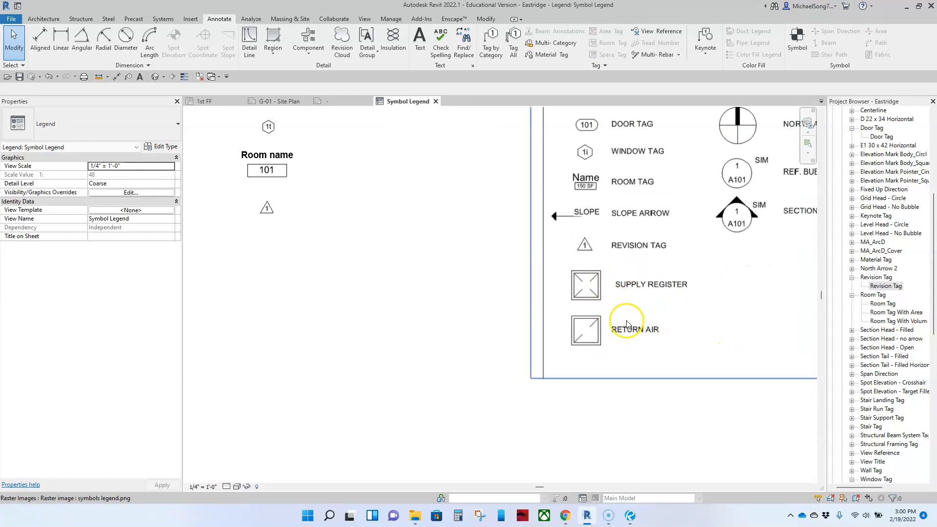
left_click(855, 285)
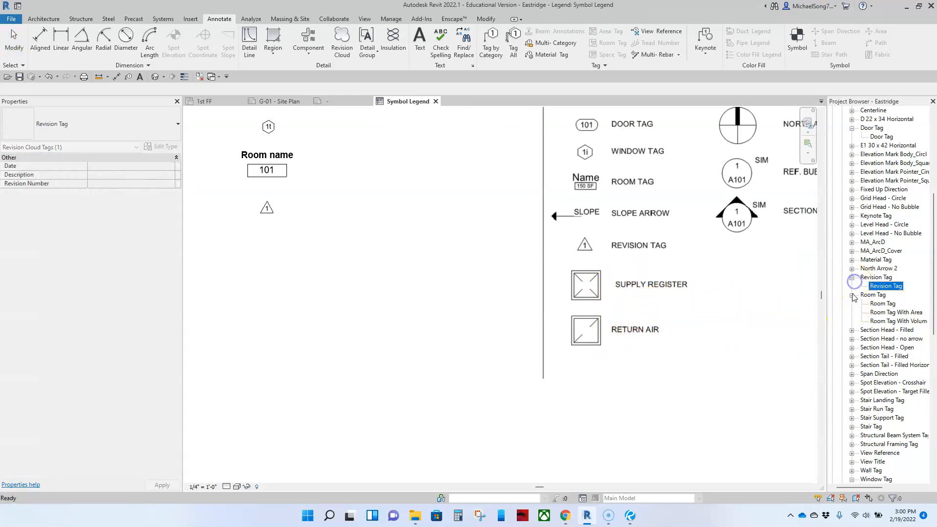
left_click(852, 295)
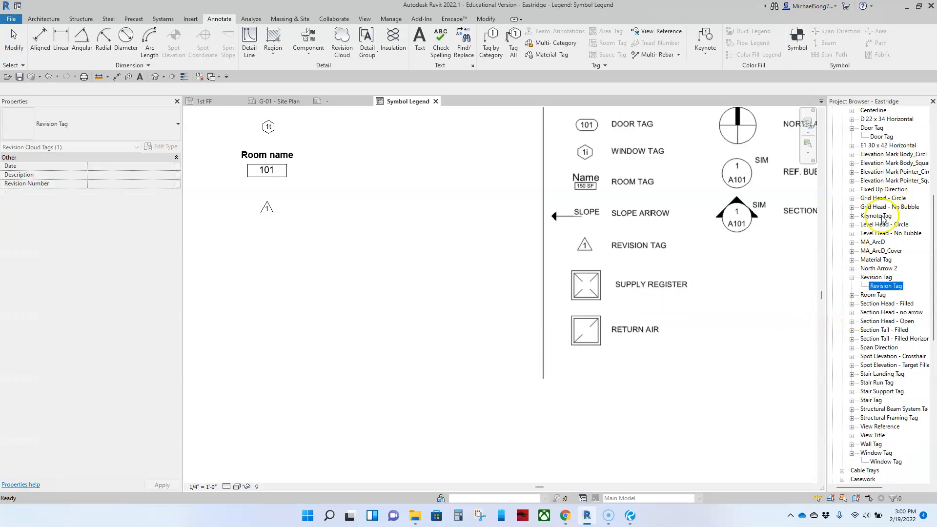
scroll(865, 337, "down", 4)
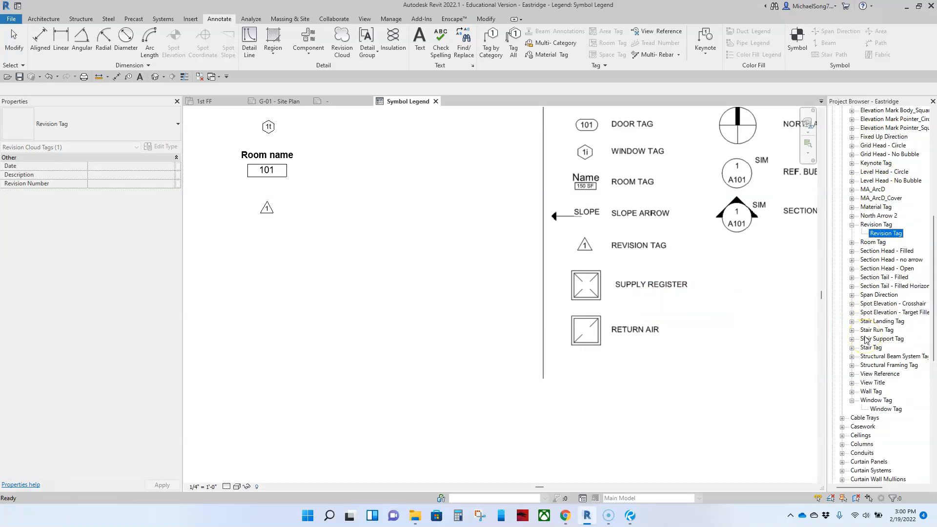
scroll(865, 340, "down", 1)
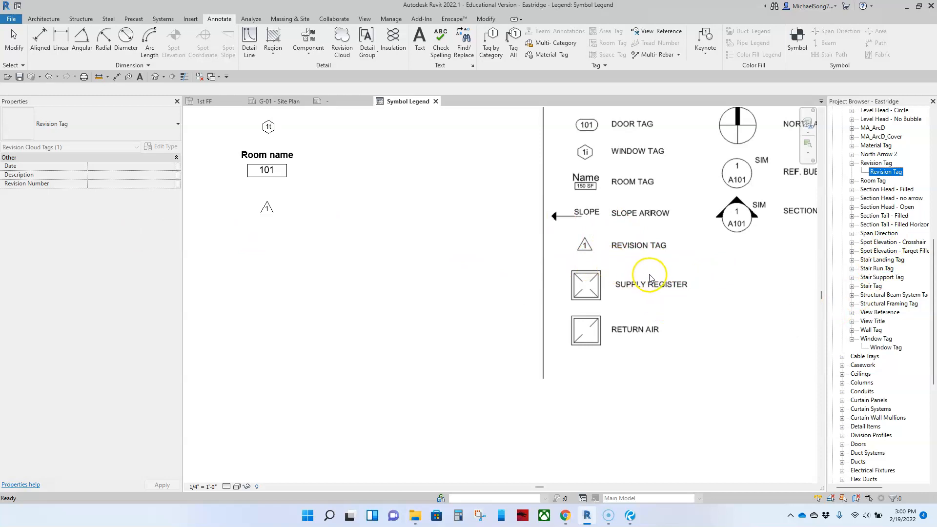
scroll(649, 277, "down", 2)
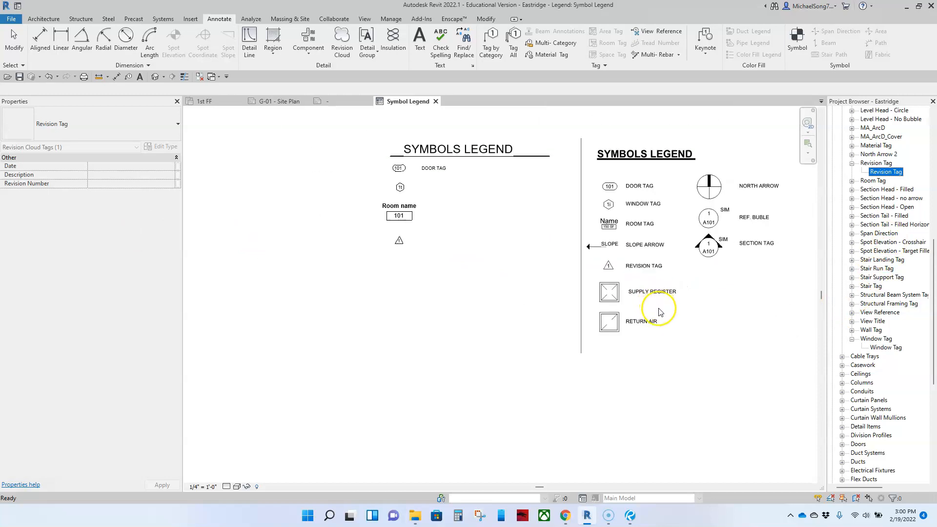
left_click(852, 164)
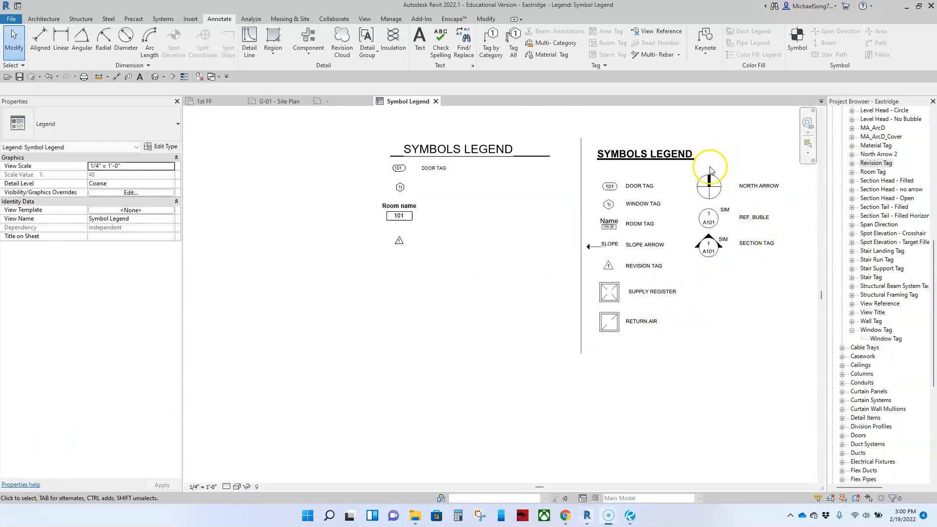
Step: Place a North Arrow 2 symbol to the right of the DOOR TAG label, starting a second symbol column
left_click(852, 154)
left_click_drag(888, 163, 523, 205)
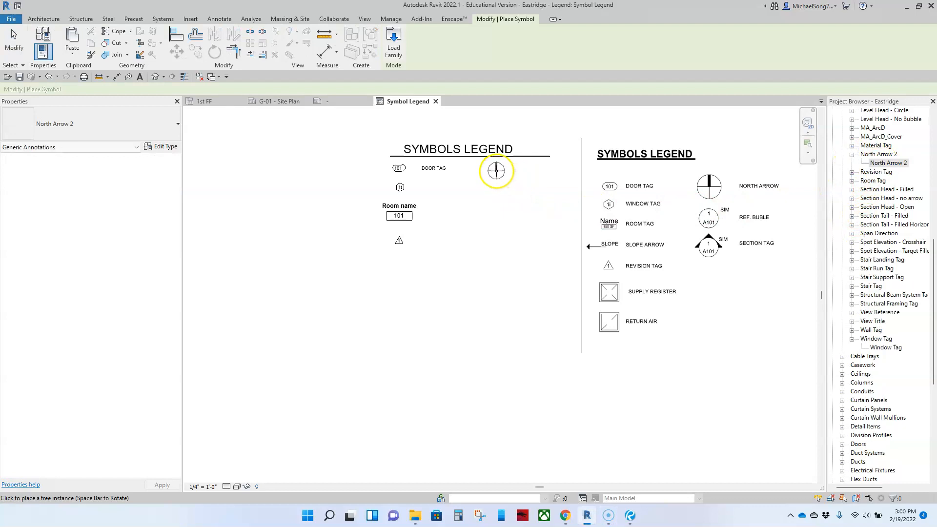
left_click(495, 171)
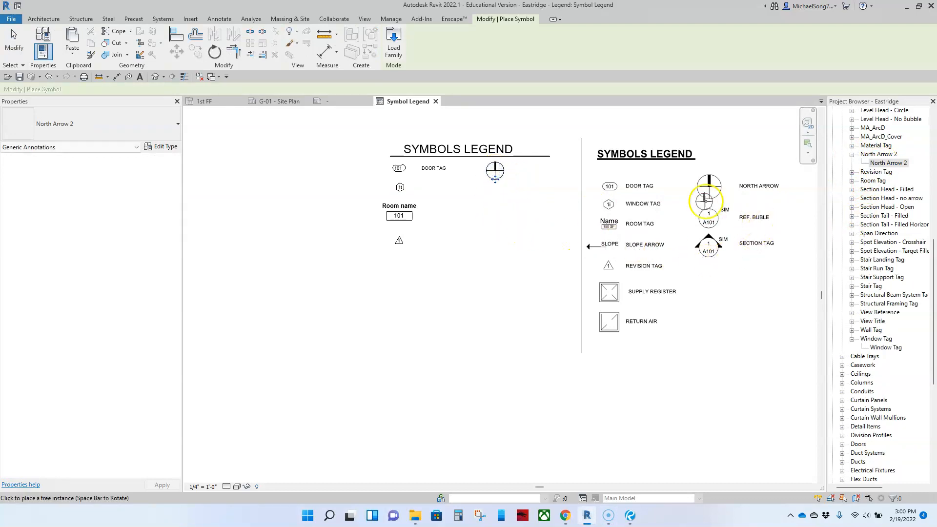
left_click(851, 312)
left_click_drag(886, 321, 738, 325)
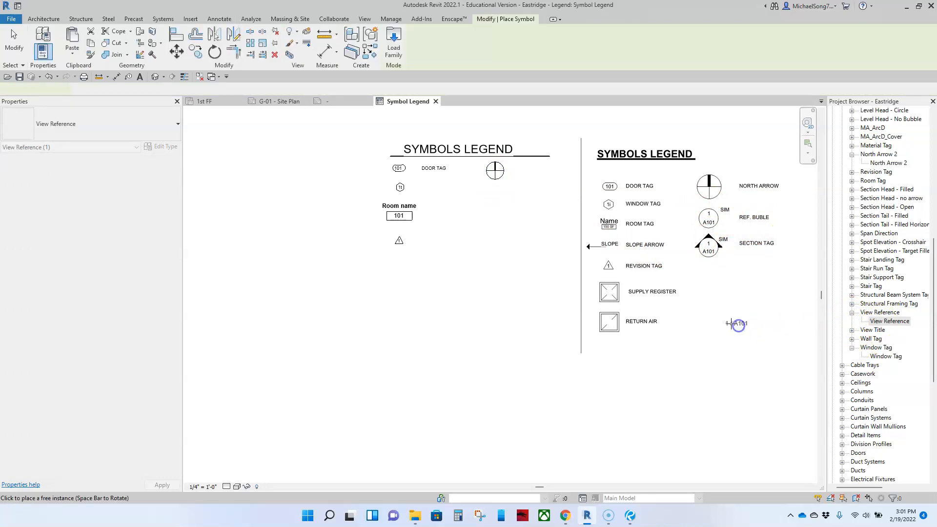
key("Escape")
key("Escape")
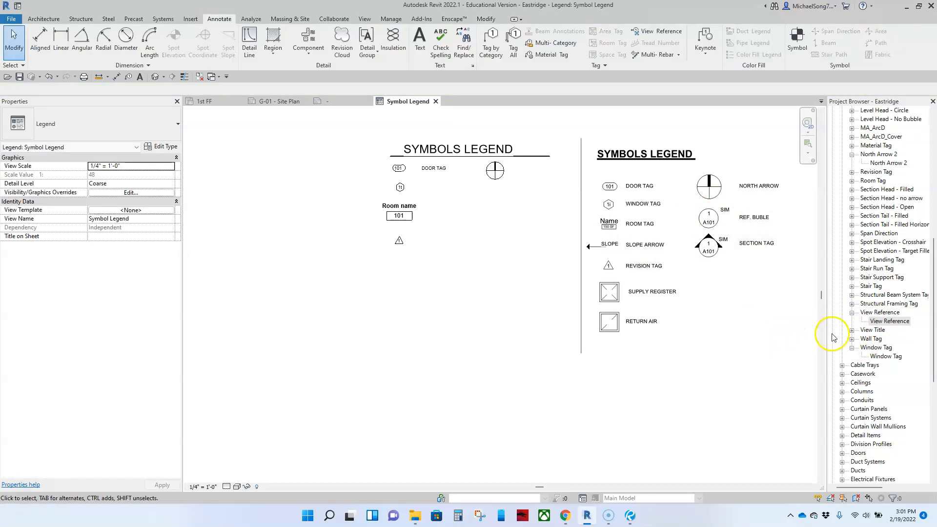
Step: Place a Section Head - Filled symbol below the north arrow, level with the revision tag
left_click(851, 330)
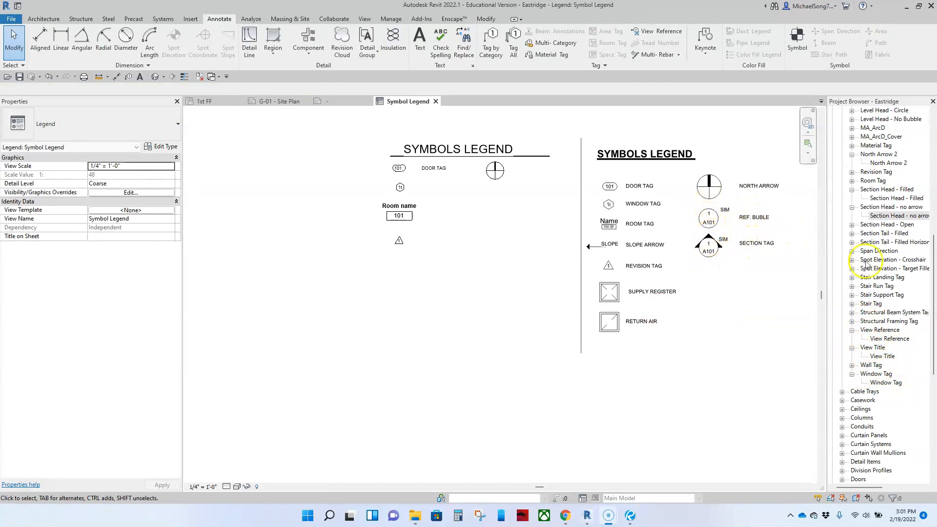
left_click(889, 198)
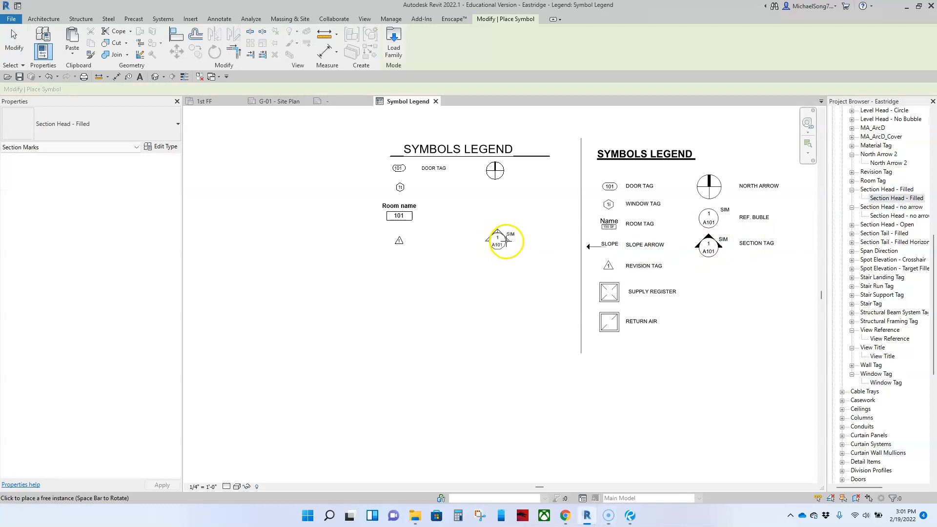
left_click(506, 240)
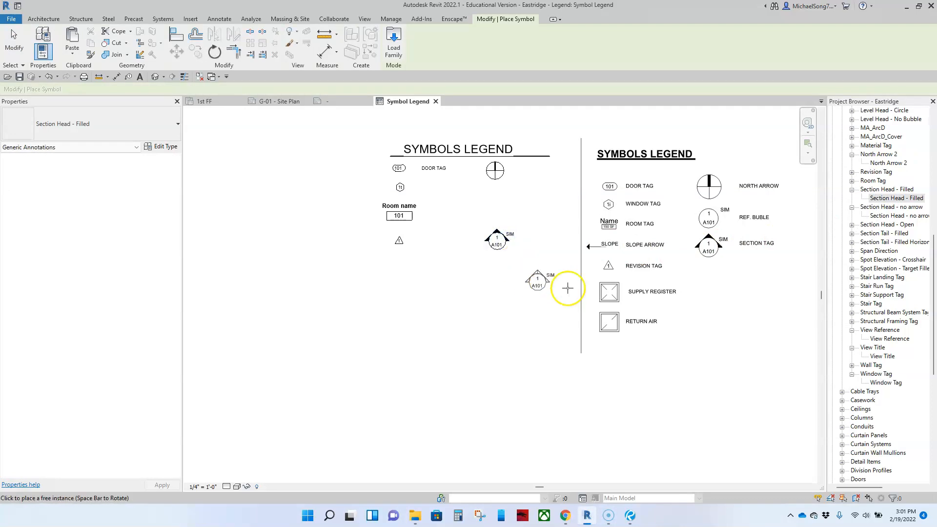
Step: Place a Section Head - no arrow symbol between the north arrow and the filled section head
left_click(879, 214)
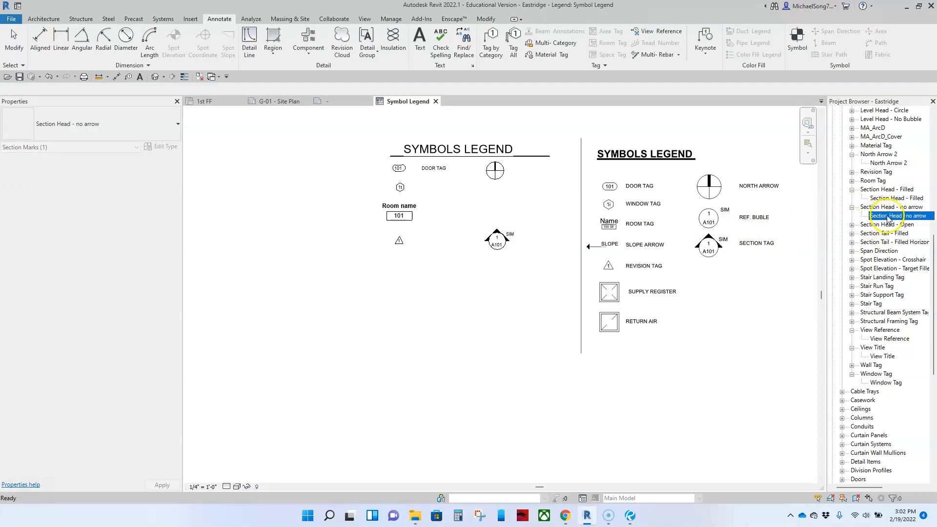
left_click_drag(887, 218, 637, 210)
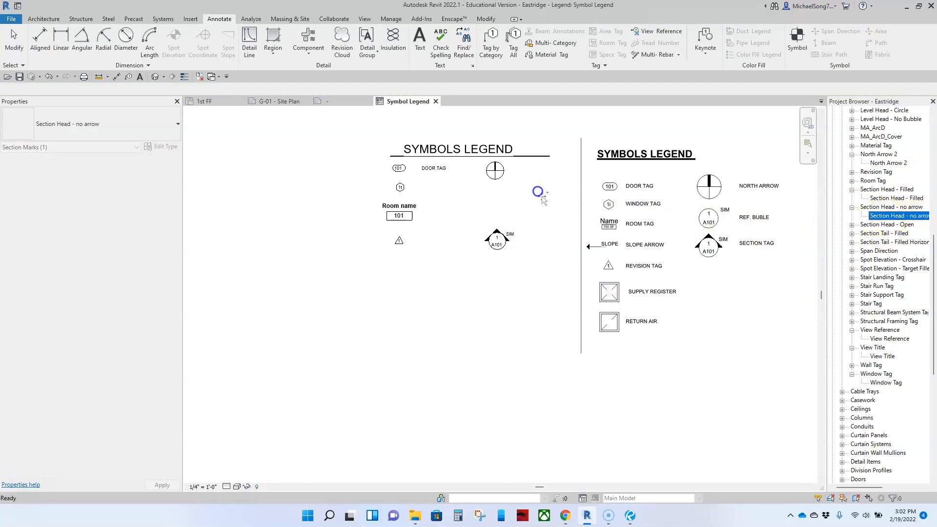
left_click_drag(539, 191, 503, 204)
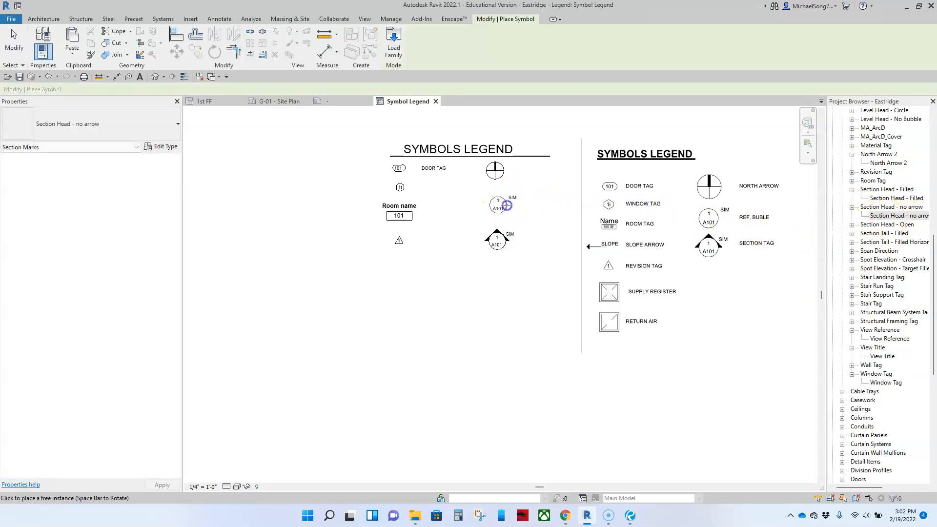
key("Escape")
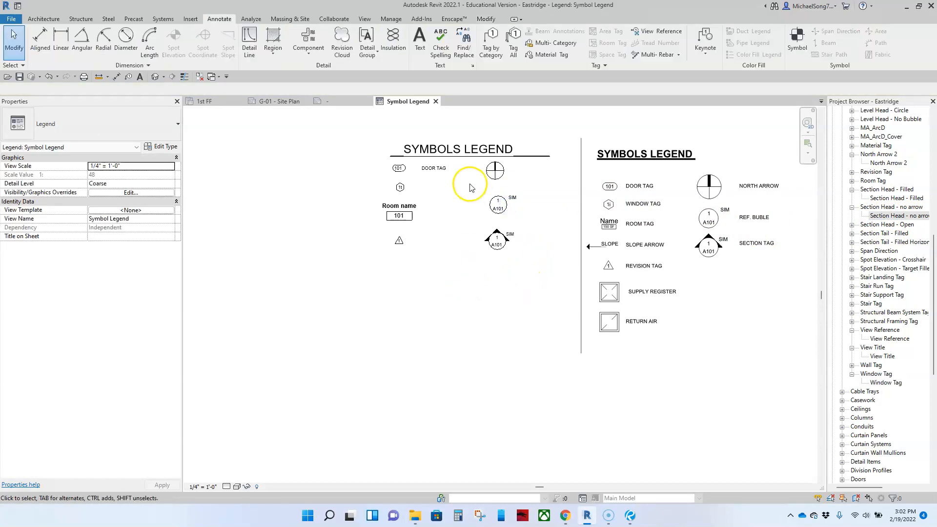
Step: Delete the symbols legend.png reference image from the legend view
scroll(527, 307, "down", 2)
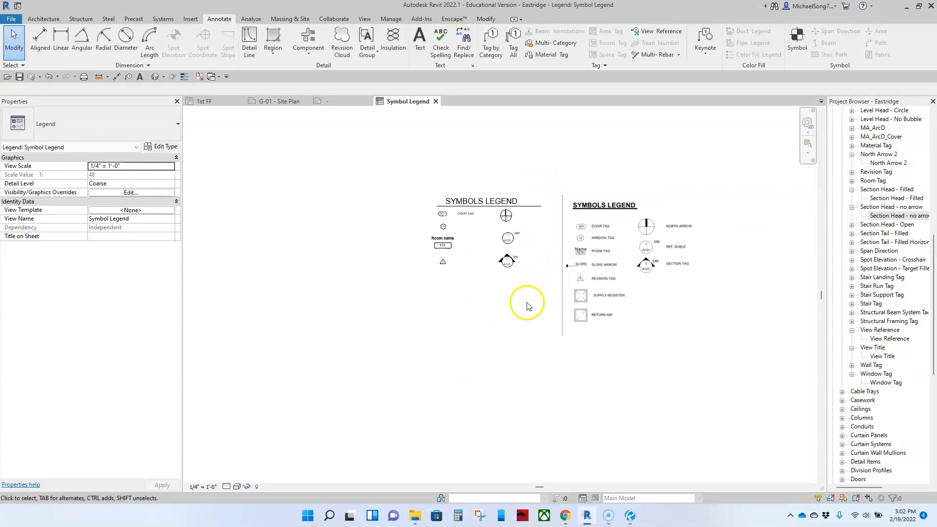
scroll(527, 305, "down", 1)
left_click(587, 278)
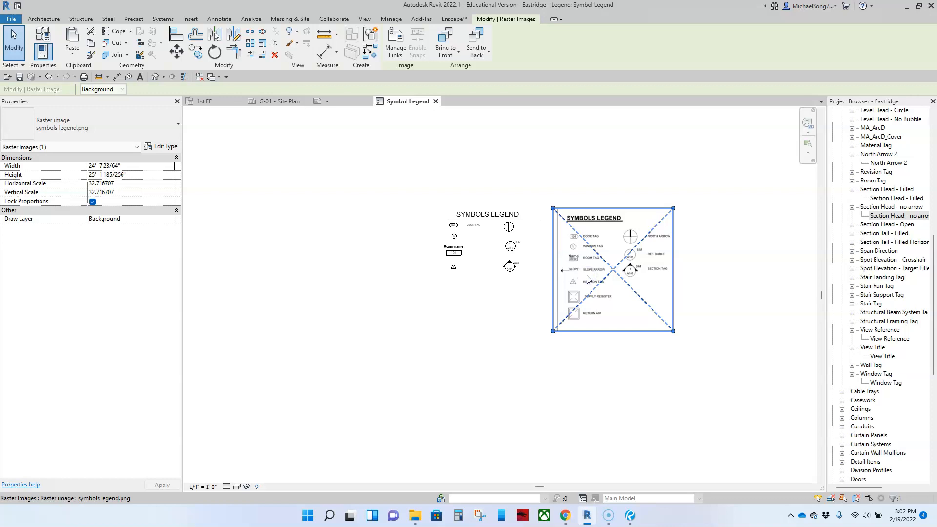
key("Delete")
scroll(429, 218, "down", 2)
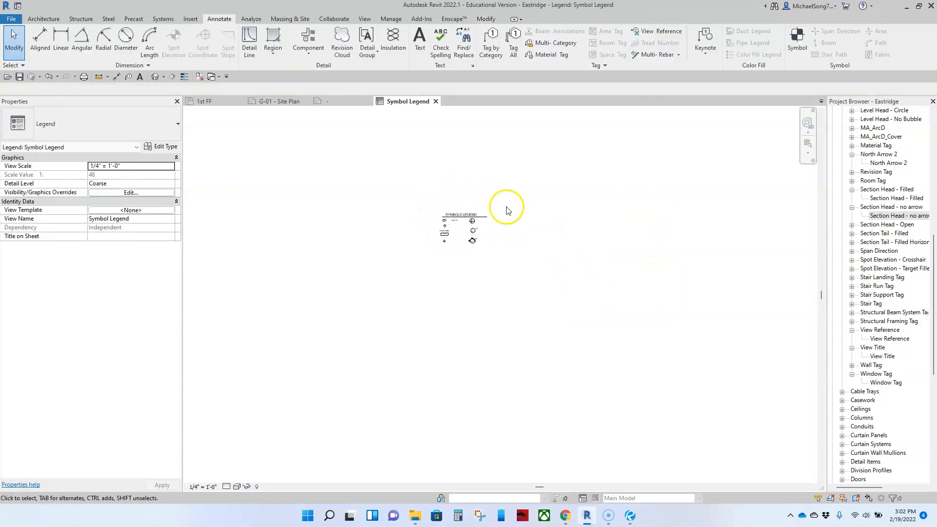
scroll(464, 249, "up", 2)
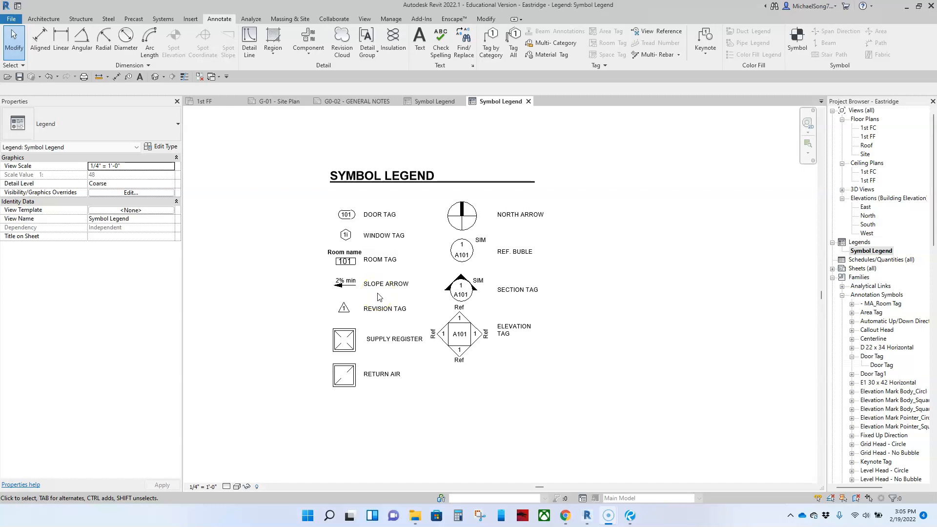
Step: Close the duplicate legend view and place the Symbol Legend in the lower-left corner of sheet G-01 - Site Plan
left_click(460, 101)
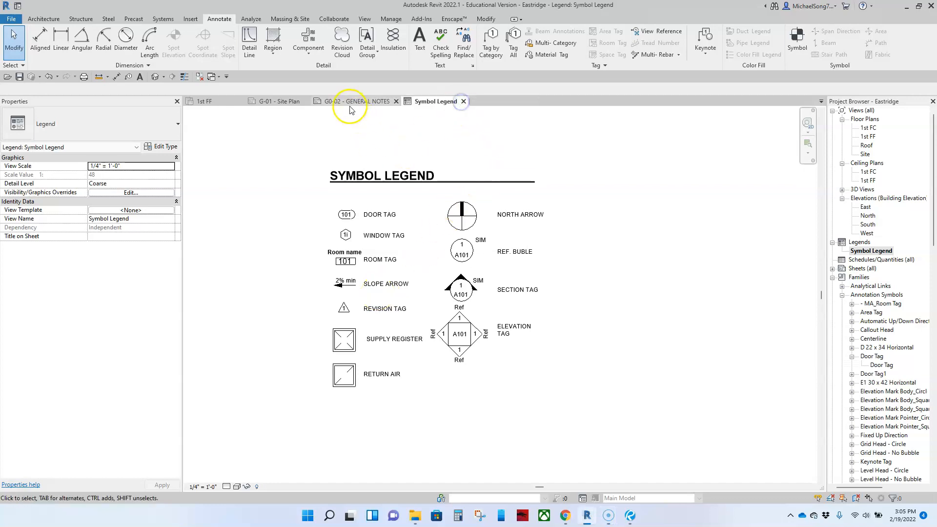
left_click(291, 102)
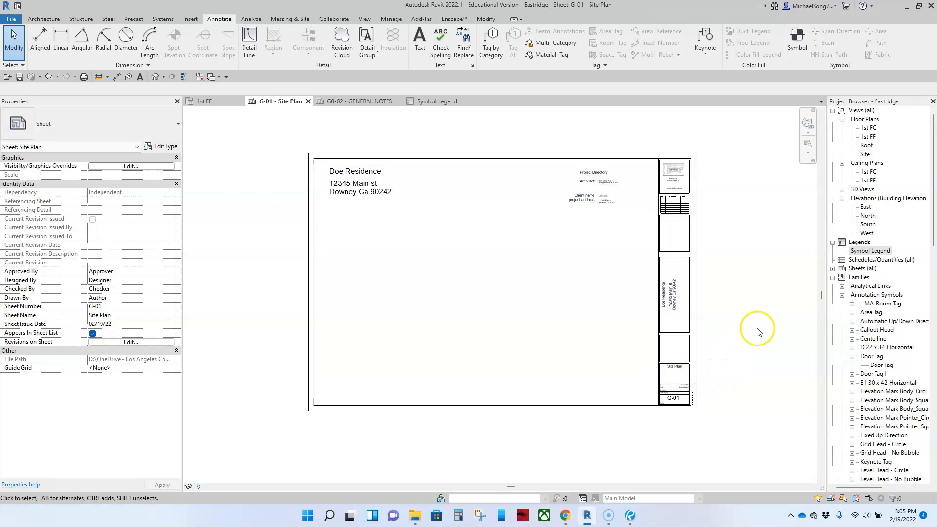
left_click(863, 252)
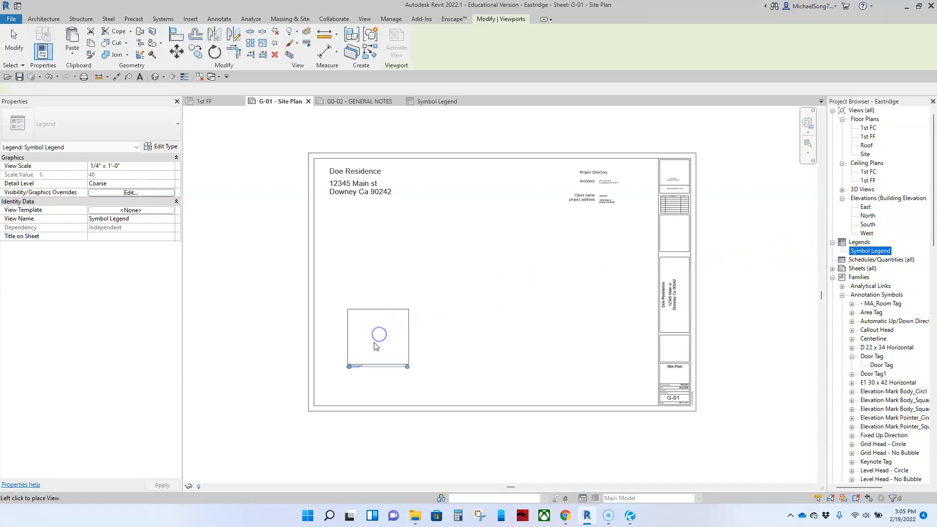
left_click(353, 369)
left_click(428, 381)
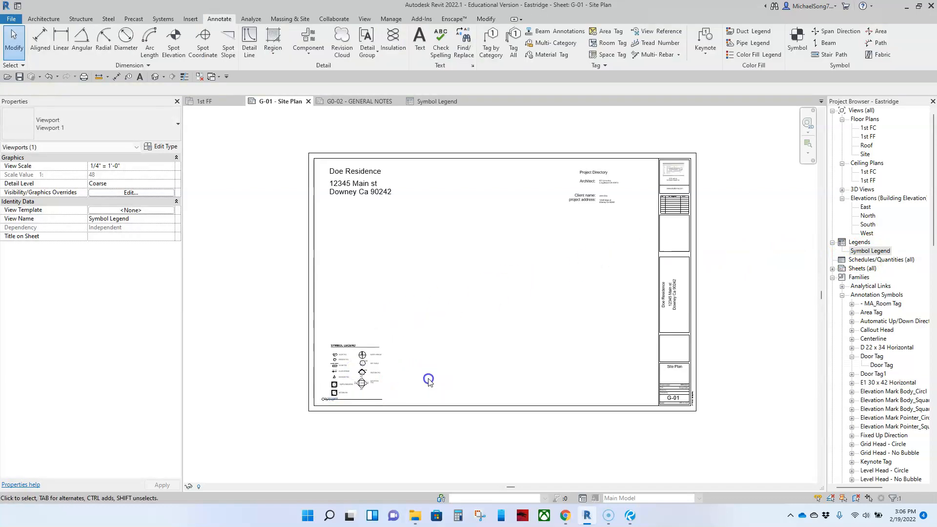
scroll(396, 387, "up", 4)
middle_click_drag(394, 387, 481, 375)
scroll(410, 343, "down", 2)
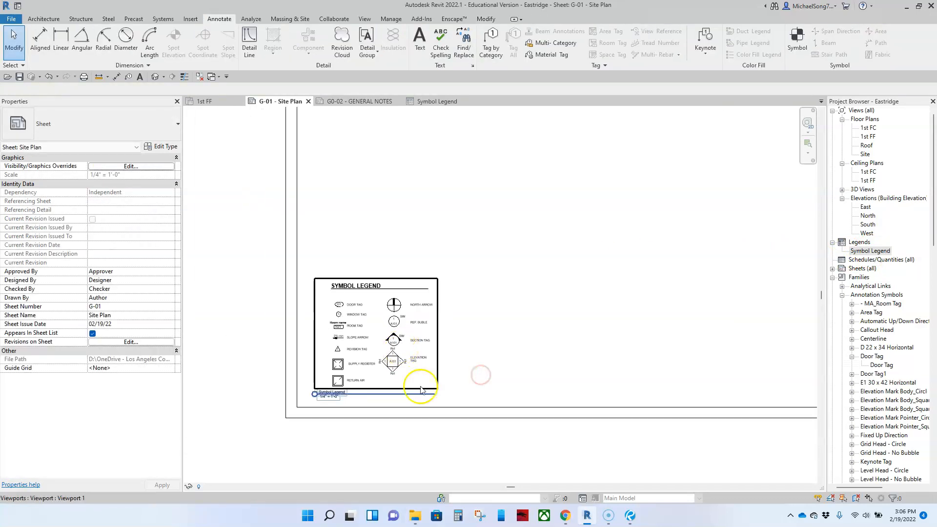
Step: Check the symbols legend in the reference PDF in Revu, and examine the placed legend and its view title on the Revit sheet
left_click(632, 517)
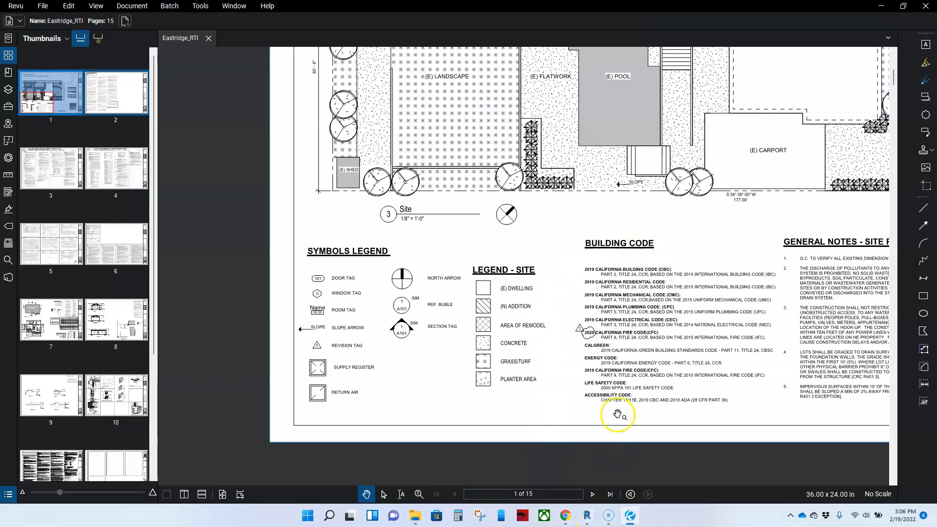
scroll(617, 414, "down", 3)
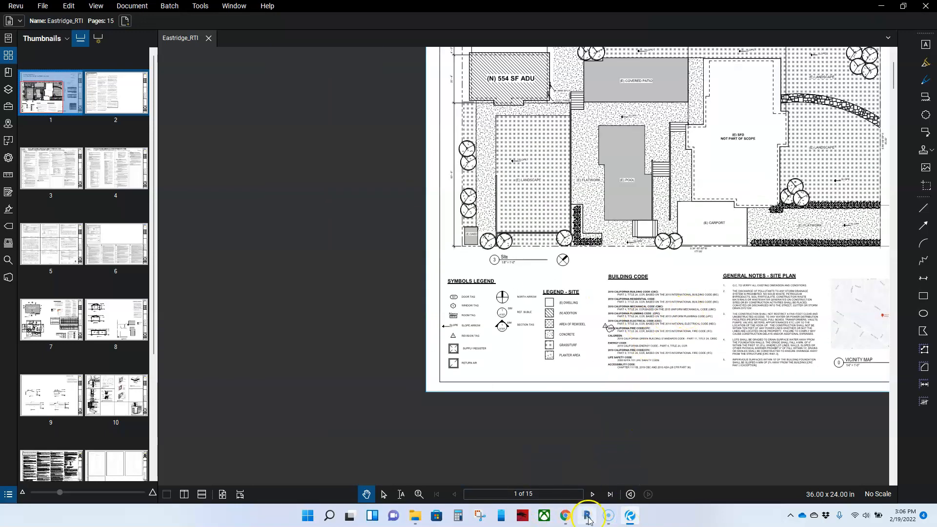
left_click(587, 516)
scroll(525, 330, "up", 4)
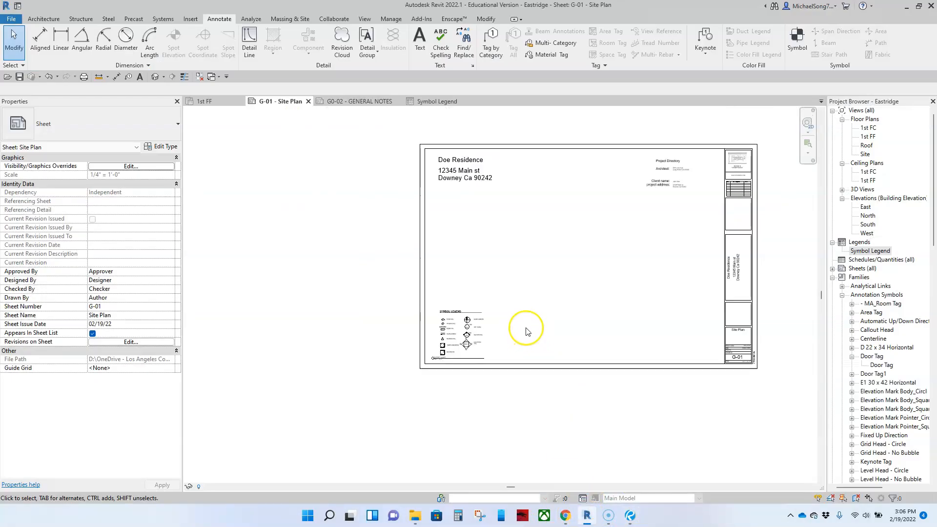
scroll(477, 339, "up", 4)
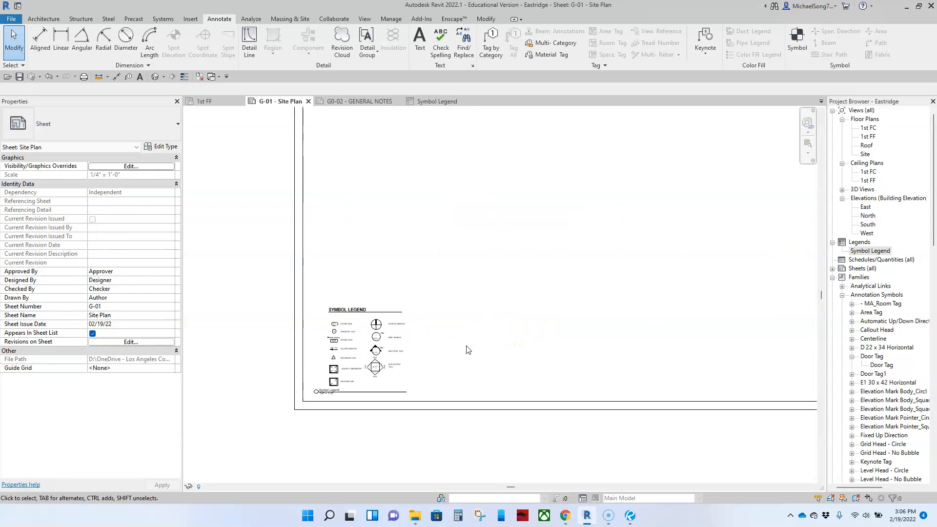
scroll(432, 336, "up", 5)
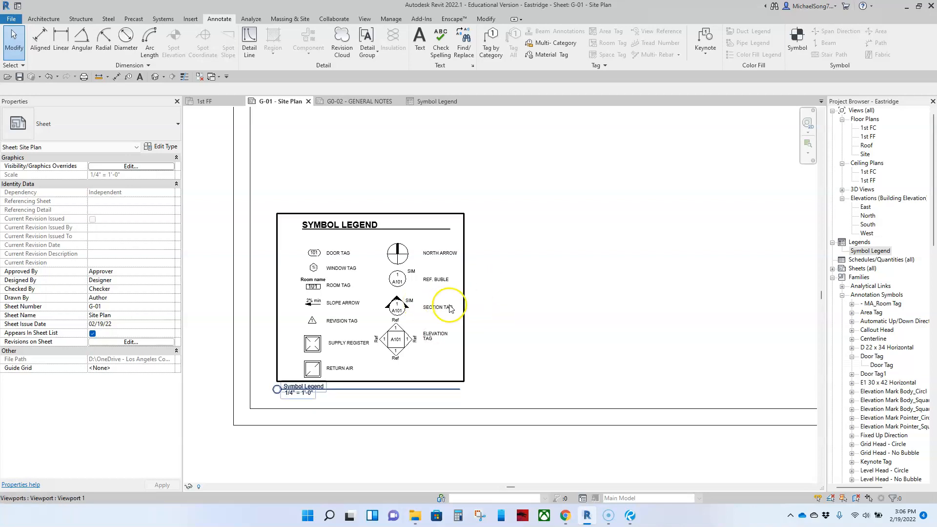
scroll(302, 392, "up", 3)
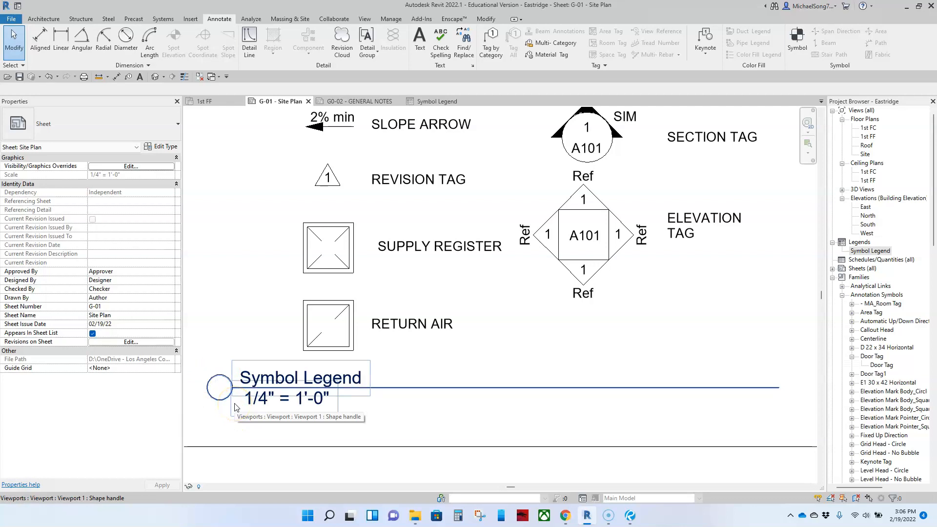
scroll(422, 418, "down", 4)
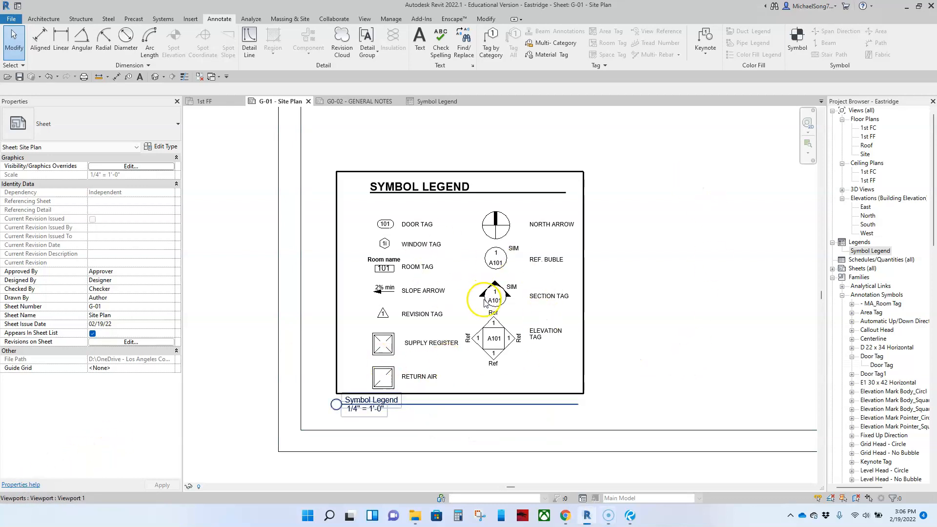
Step: Move the legend viewport up and to the right, away from the sheet's lower-left corner
scroll(486, 299, "down", 4)
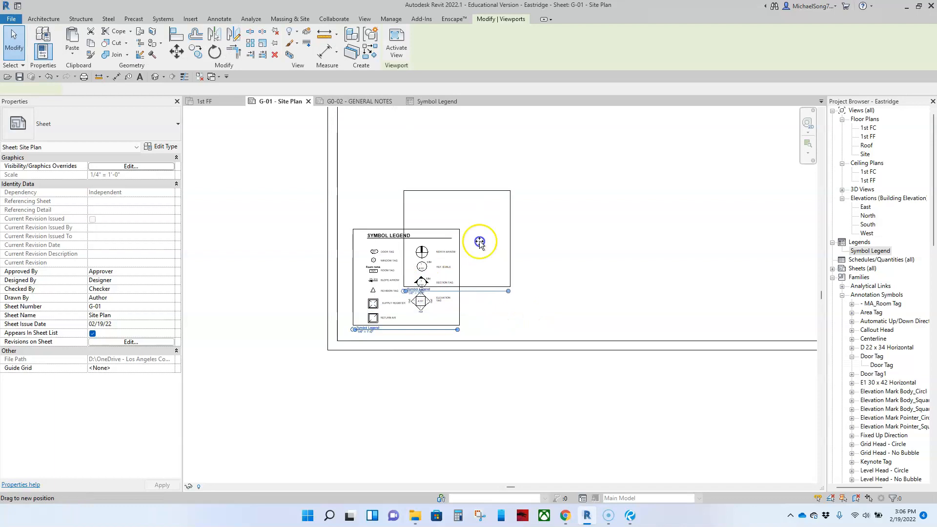
scroll(478, 246, "down", 5)
middle_click_drag(514, 285, 429, 334)
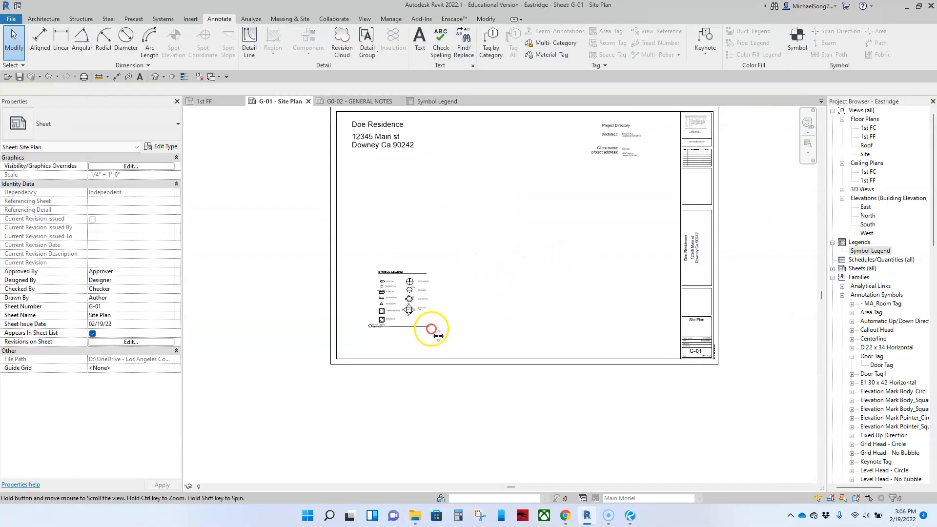
left_click(403, 295)
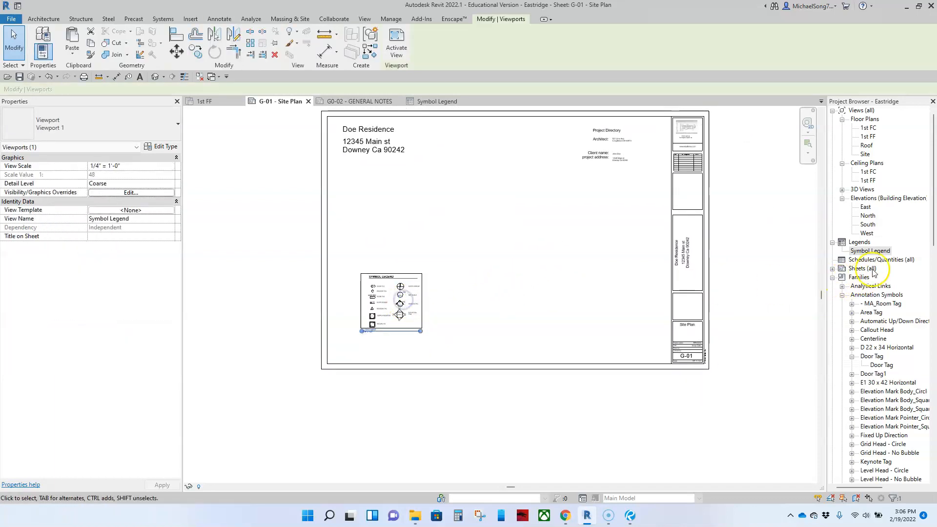
Step: Open the Symbol Legend view and draw four connected detail lines in the Wide Lines style across the symbols
double_click(869, 251)
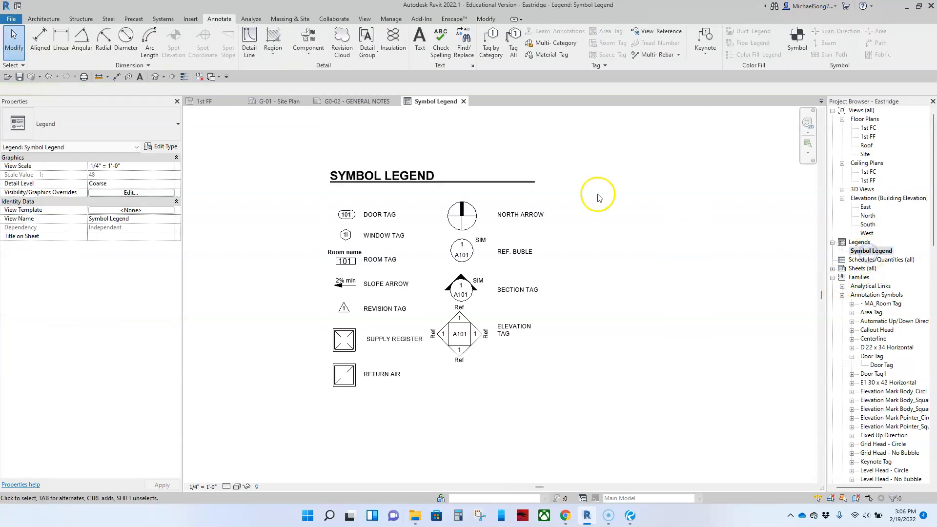
scroll(442, 269, "down", 2)
scroll(447, 283, "up", 1)
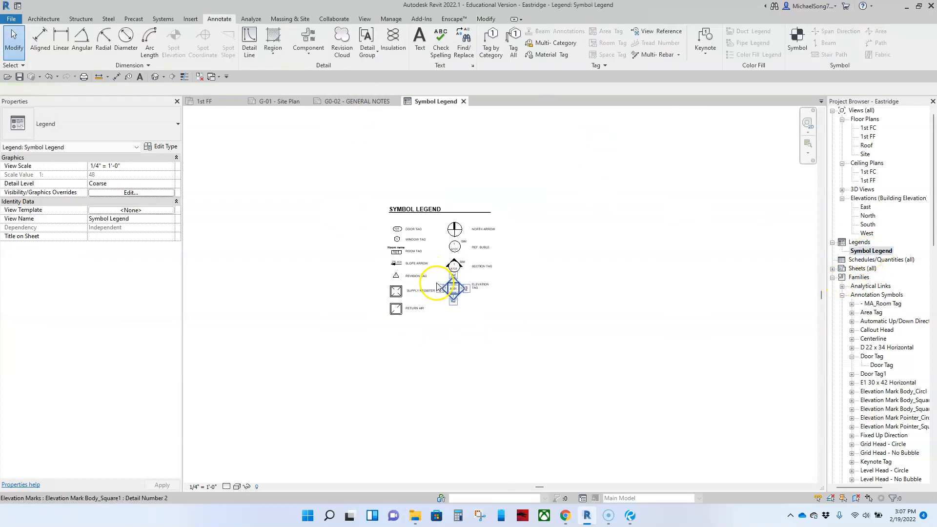
left_click(253, 47)
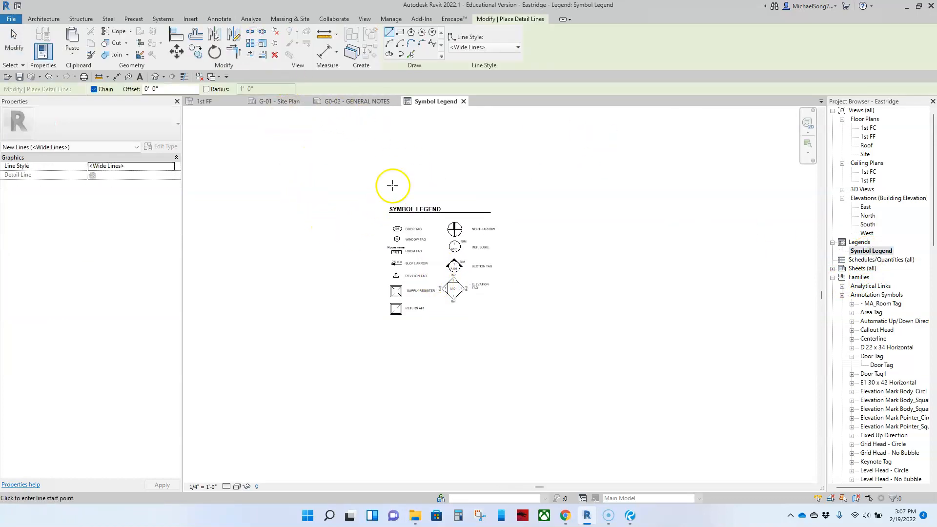
left_click(362, 267)
left_click(441, 188)
left_click(508, 278)
left_click(447, 313)
left_click(356, 221)
key("Escape")
key("Escape")
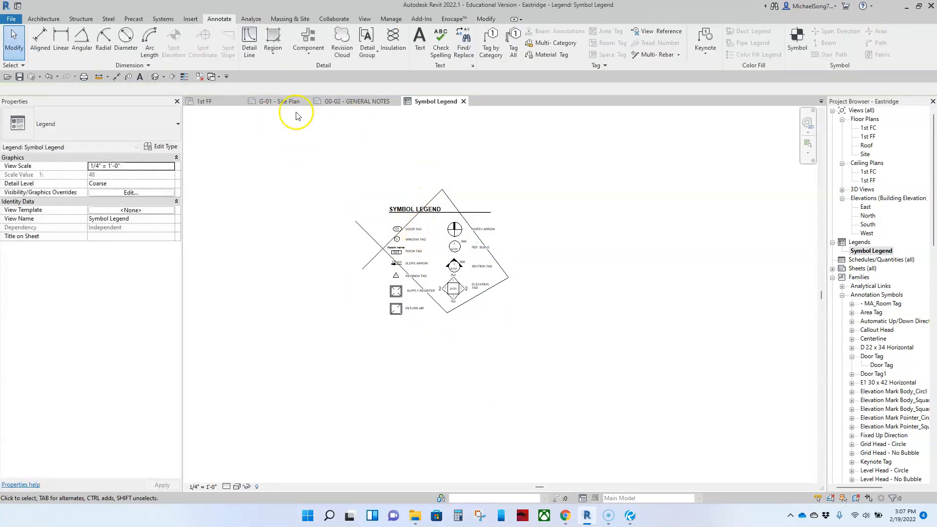
Step: Return to sheet G-01 and check how the added detail lines appear in the legend viewport
left_click(276, 101)
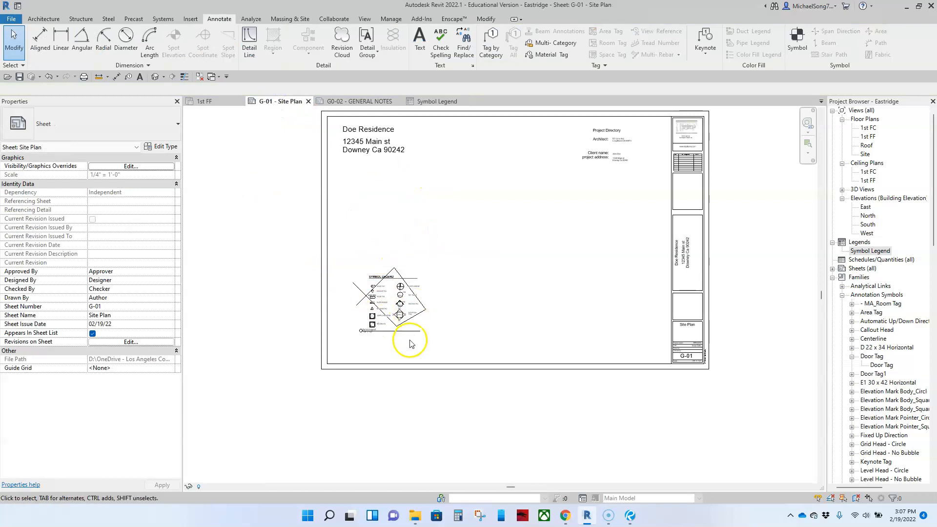
scroll(388, 343, "up", 3)
left_click(436, 305)
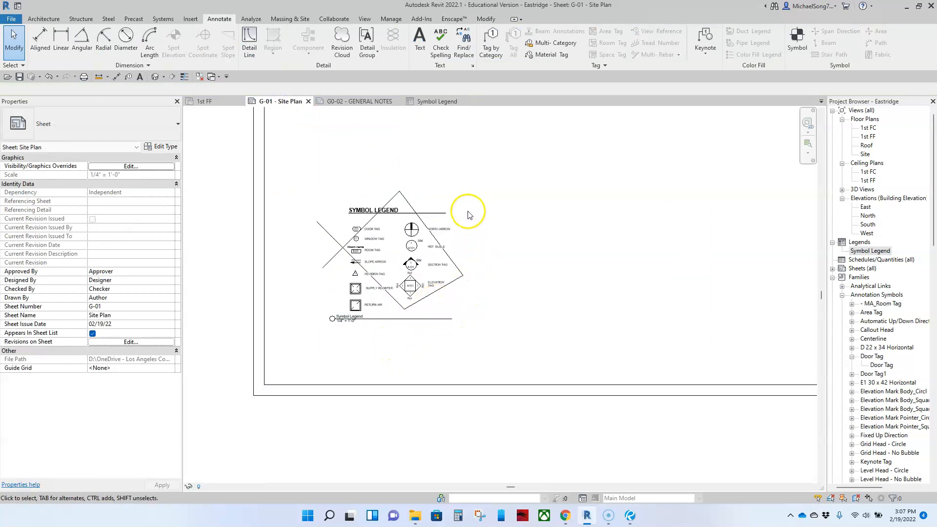
scroll(386, 242, "up", 2)
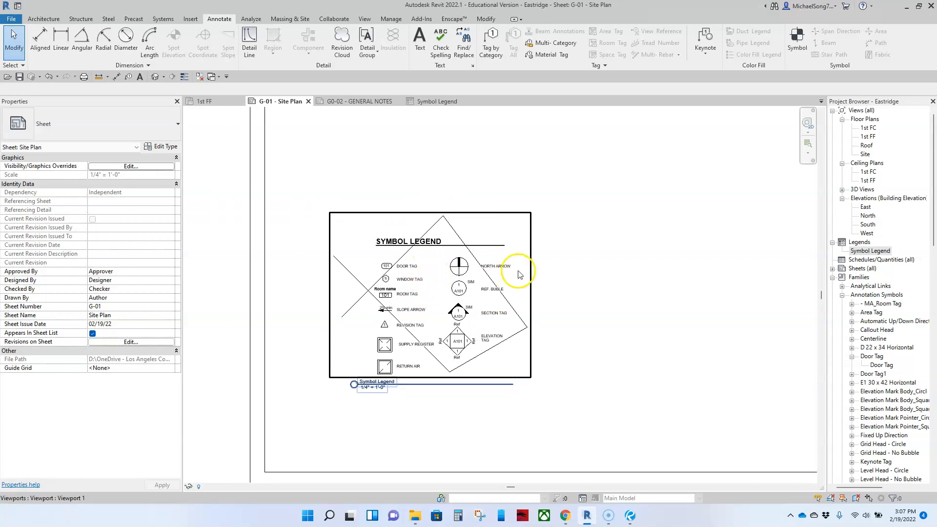
Step: Activate the legend viewport on the sheet and delete the four detail lines crossing the symbols
double_click(431, 293)
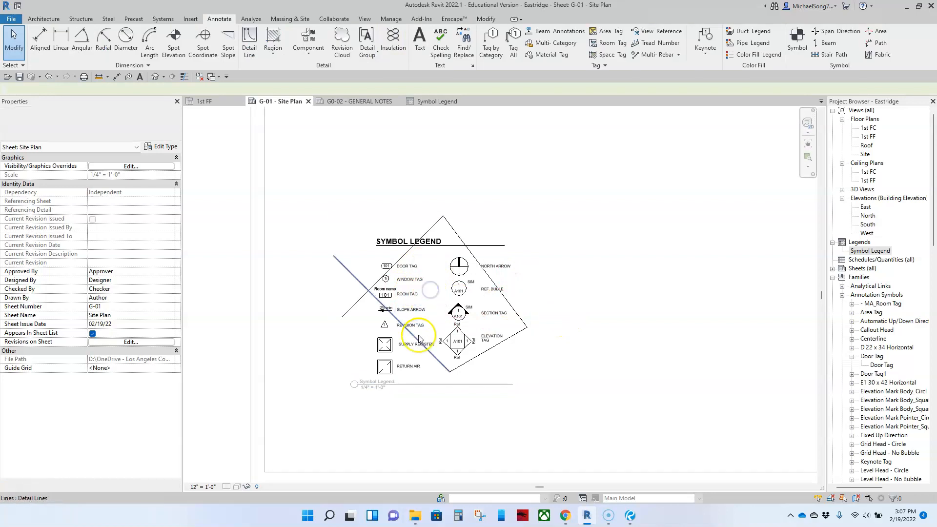
left_click(359, 287)
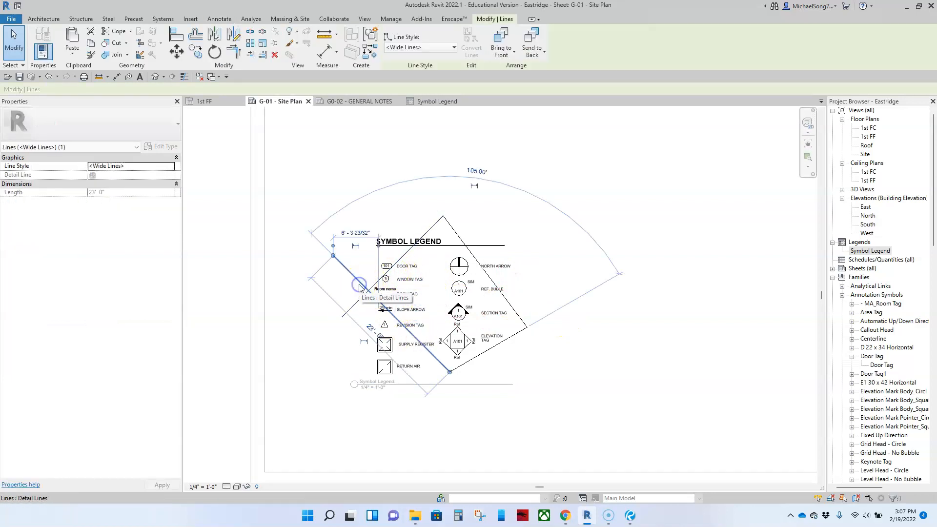
key("Delete")
left_click(378, 279)
left_click(361, 306)
key("Delete")
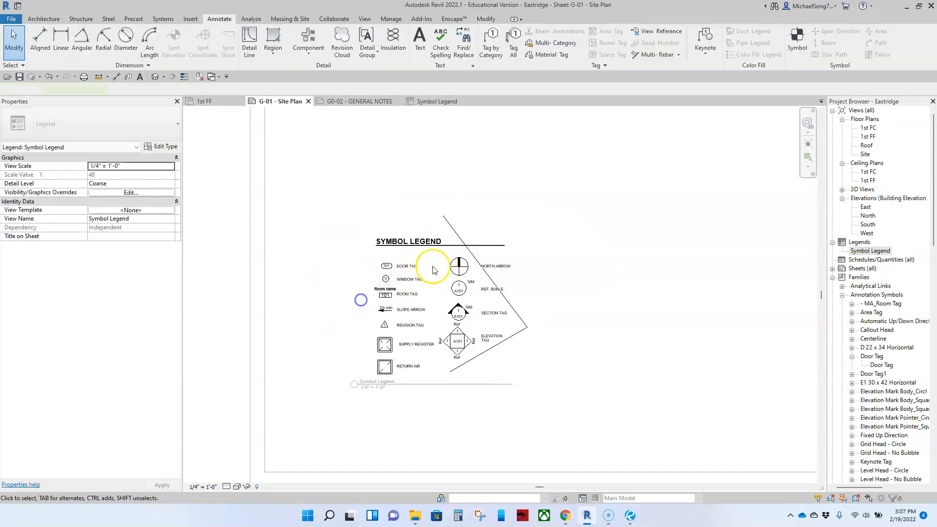
left_click(456, 232)
key("Delete")
left_click(497, 345)
key("Delete")
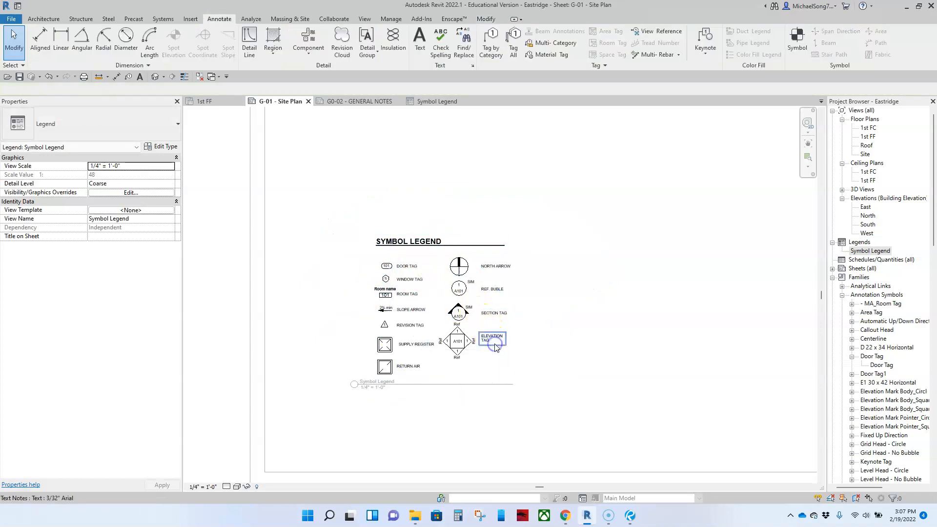
Step: Check and close the separate Symbol Legend view, and deactivate the legend viewport on sheet G-01
left_click(442, 101)
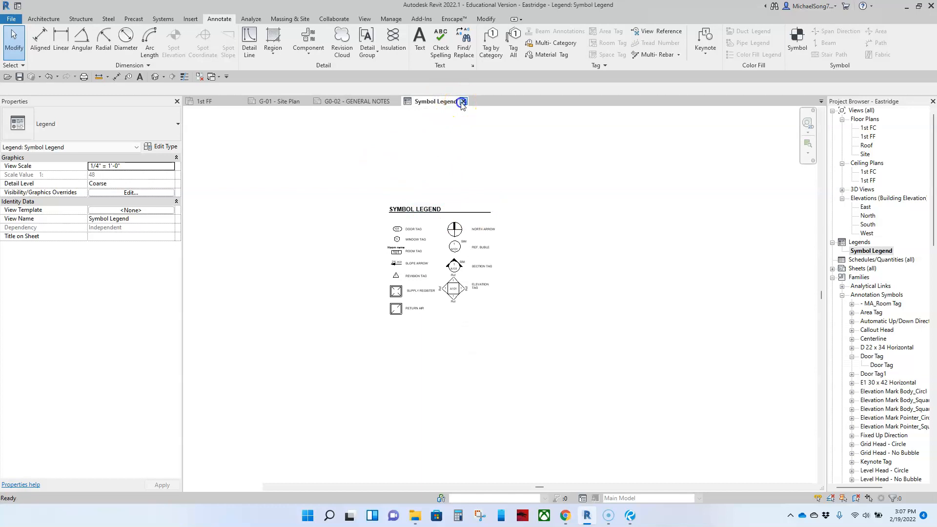
left_click(463, 102)
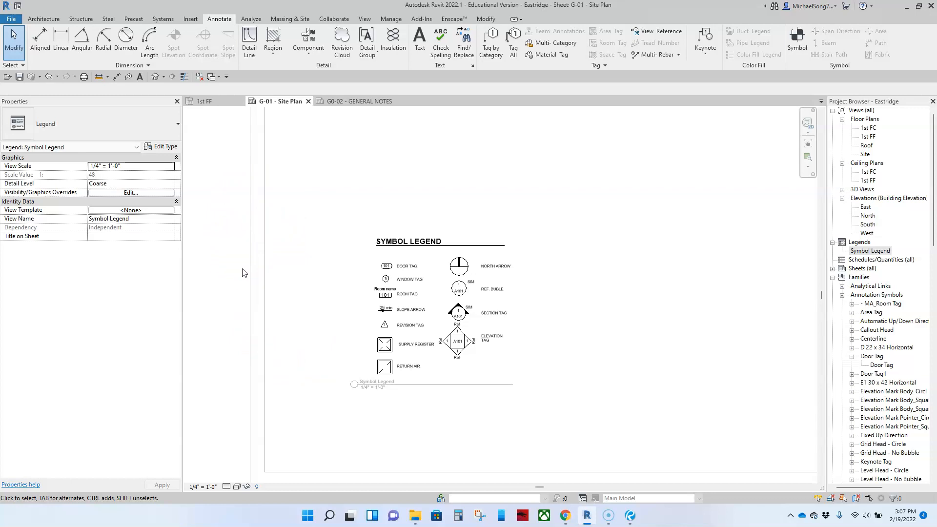
double_click(216, 239)
scroll(217, 244, "down", 5)
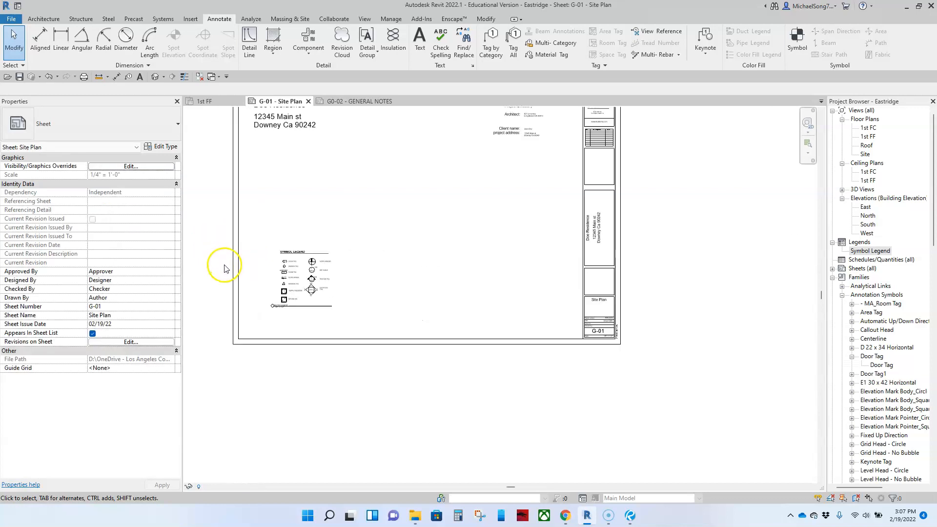
Step: Select the legend viewport on sheet G-01 and examine the view title and scale beneath the symbols
middle_click_drag(362, 261, 415, 300)
scroll(335, 315, "up", 4)
middle_click_drag(335, 318, 402, 321)
left_click(402, 321)
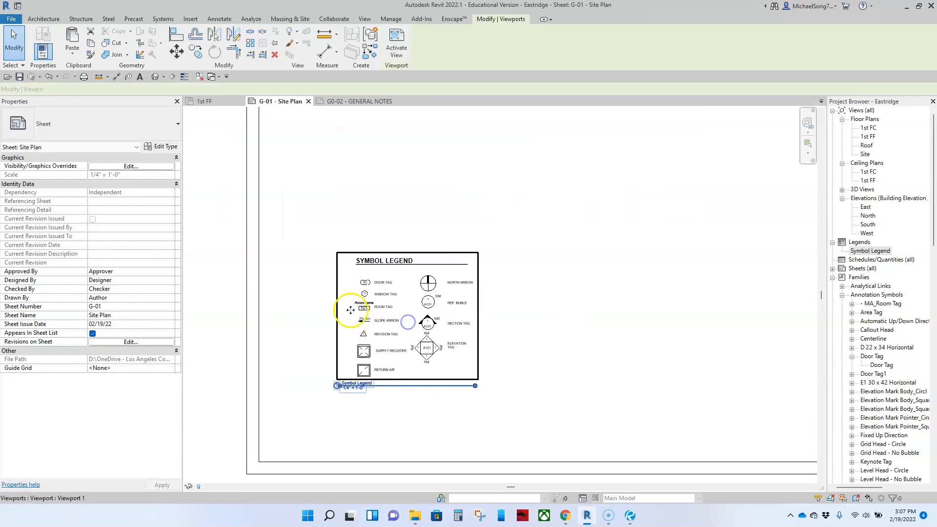
scroll(366, 390, "up", 3)
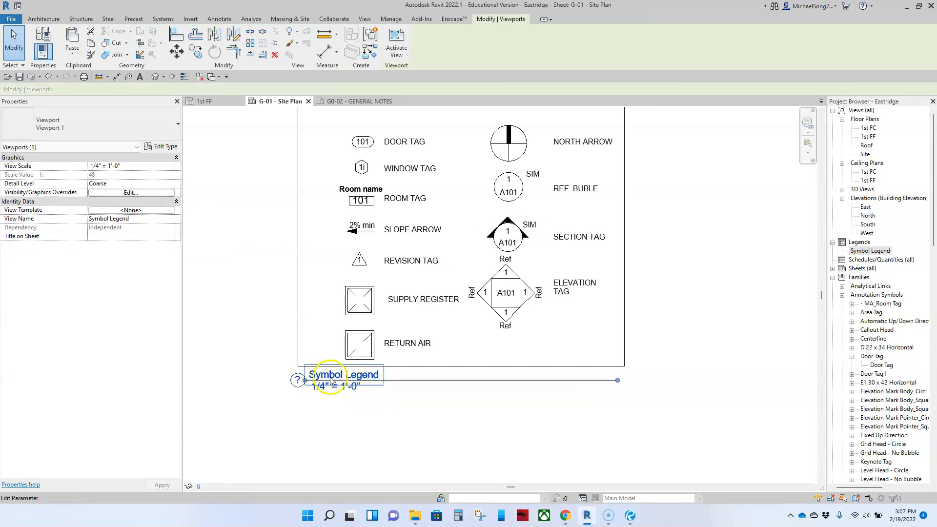
scroll(347, 387, "up", 1)
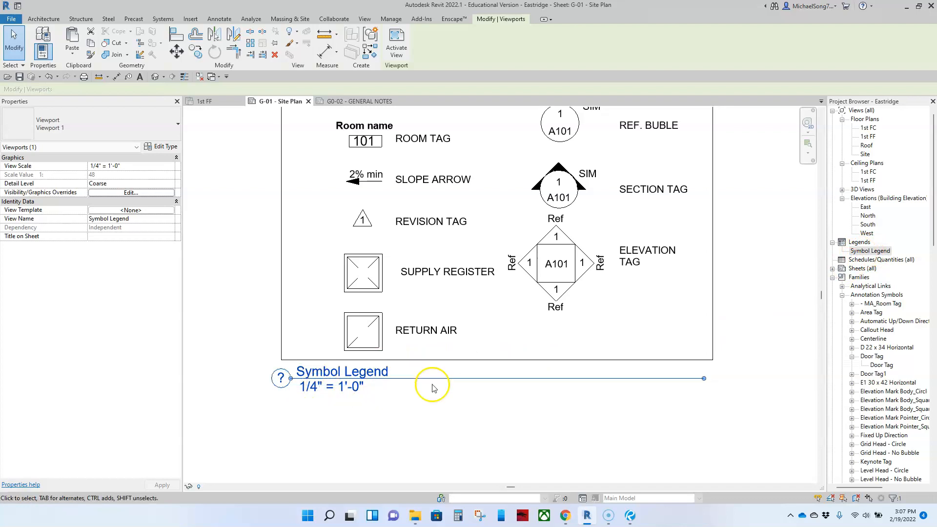
Step: Open the Symbol Legend view to compare it with its placement on the sheet, and return to sheet G-01
double_click(866, 251)
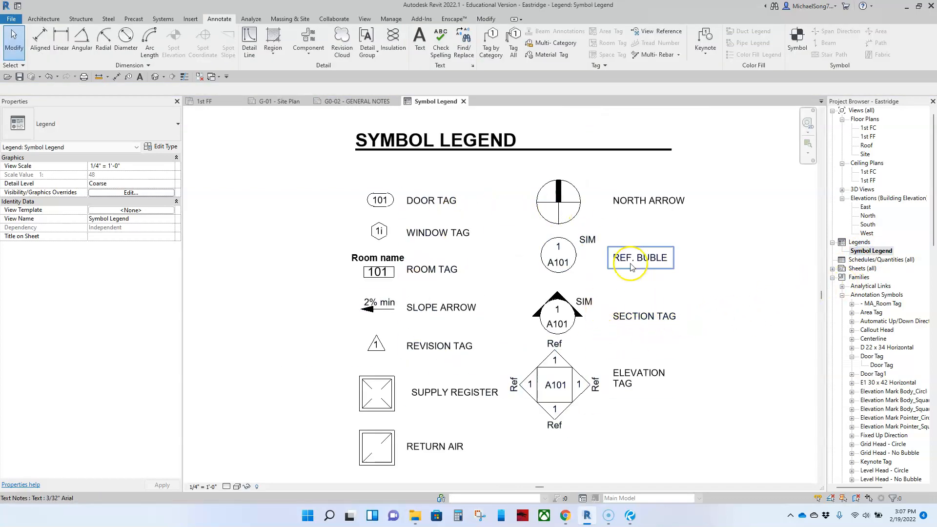
scroll(561, 254, "down", 2)
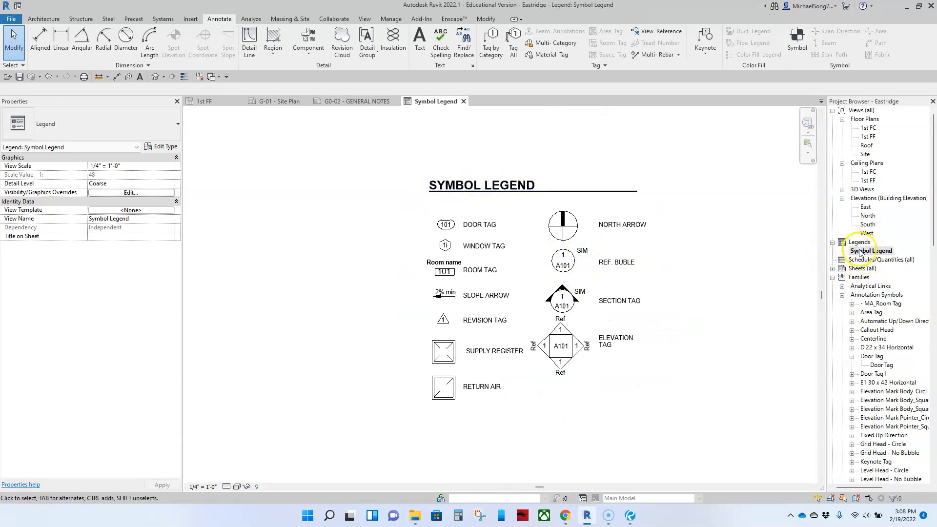
middle_click_drag(446, 268, 383, 252)
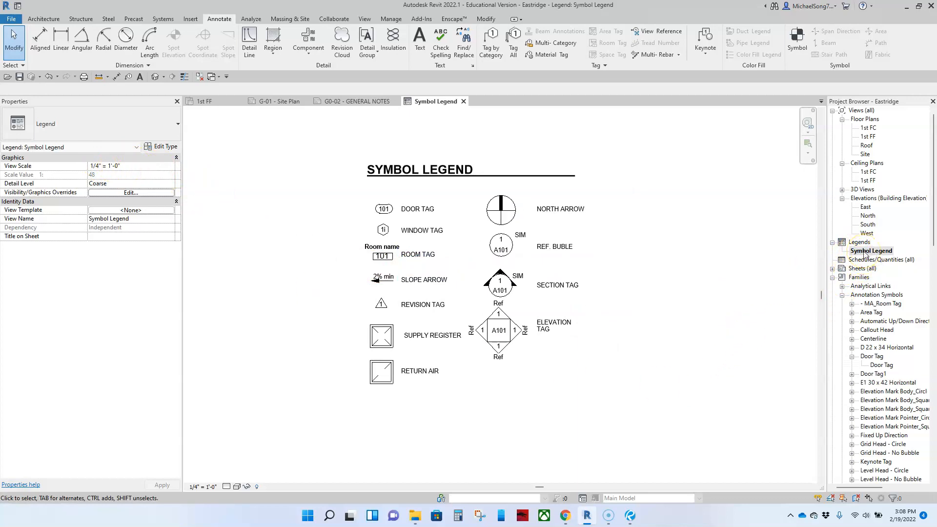
left_click(278, 101)
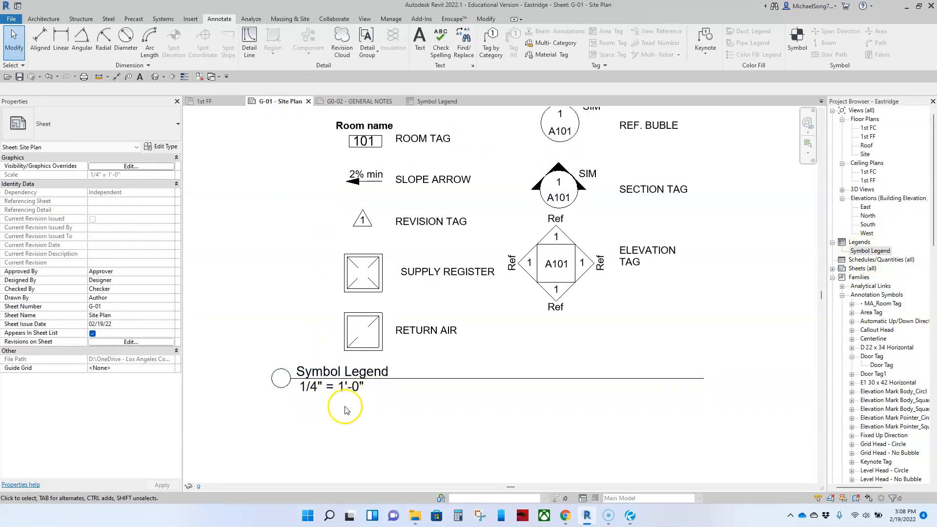
Step: Inspect the legend viewport's border, title bubble and title line on sheet G-01
left_click(373, 314)
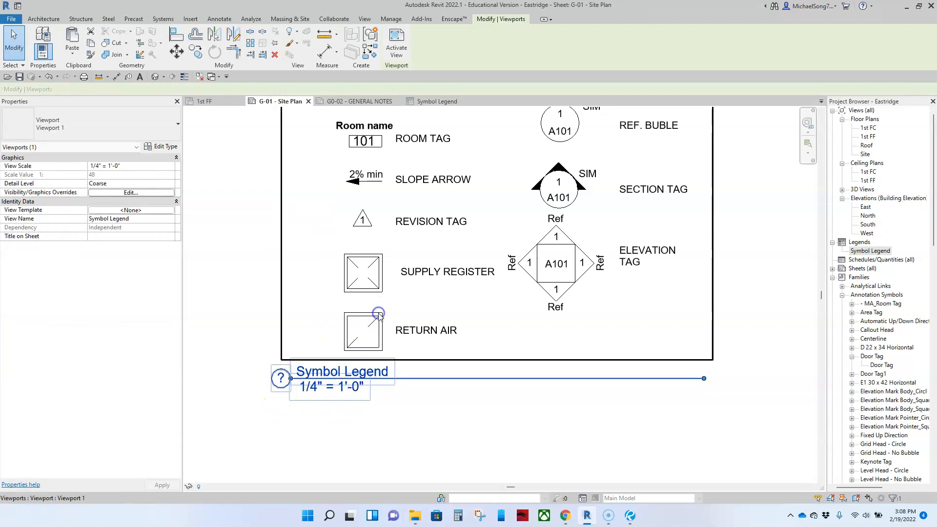
left_click(225, 319)
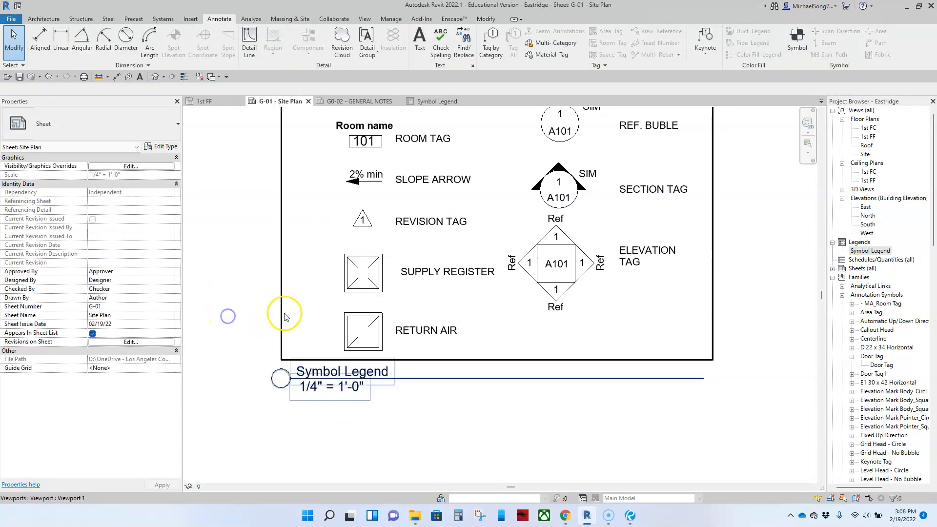
left_click(274, 379)
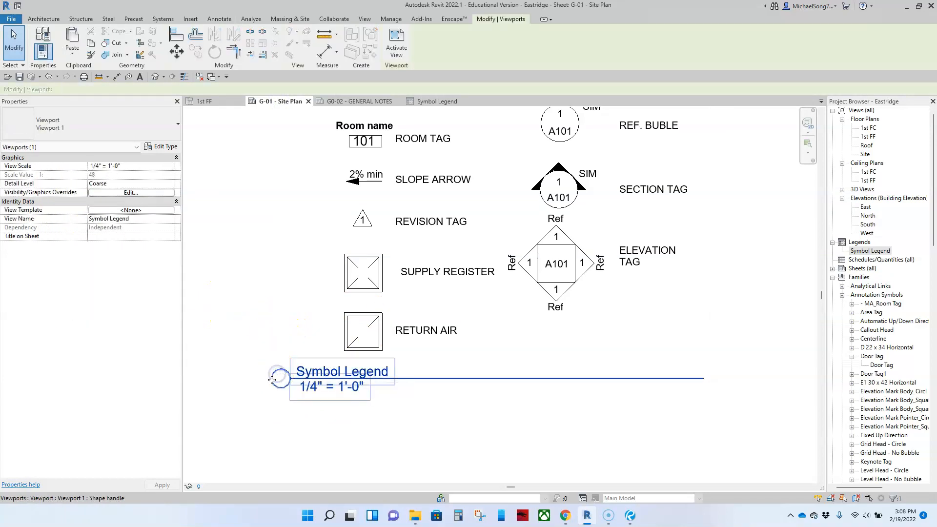
left_click(337, 418)
scroll(366, 412, "down", 2)
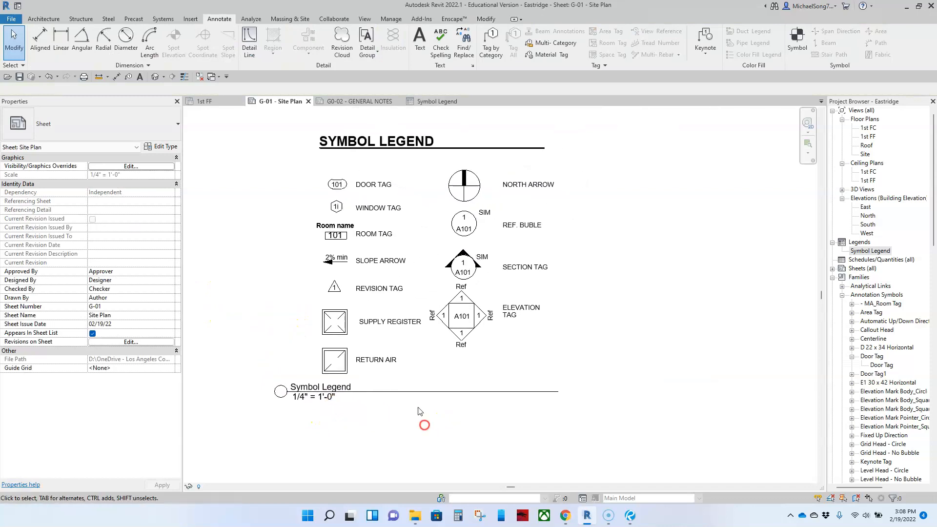
scroll(419, 426, "down", 3)
scroll(416, 412, "up", 2)
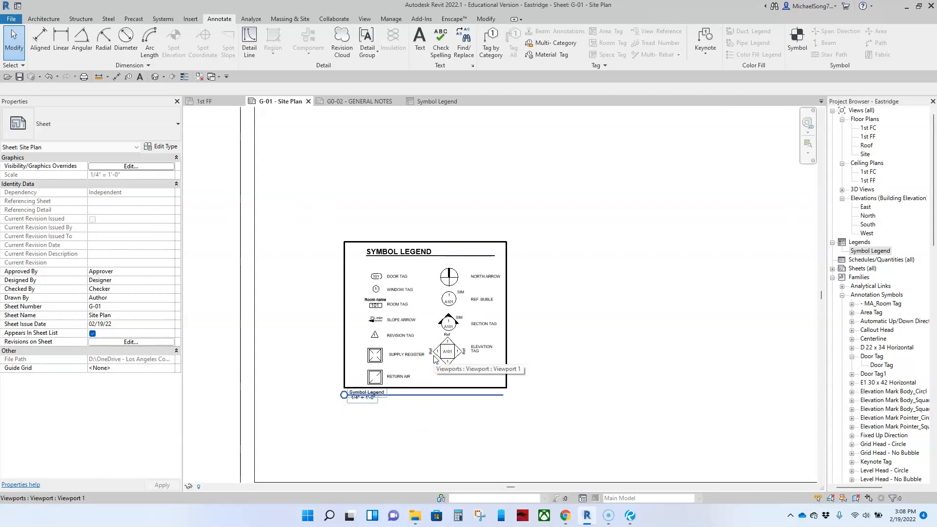
Step: Duplicate the legend viewport's type under the name VIEW TITLE_NO NAME
left_click(479, 336)
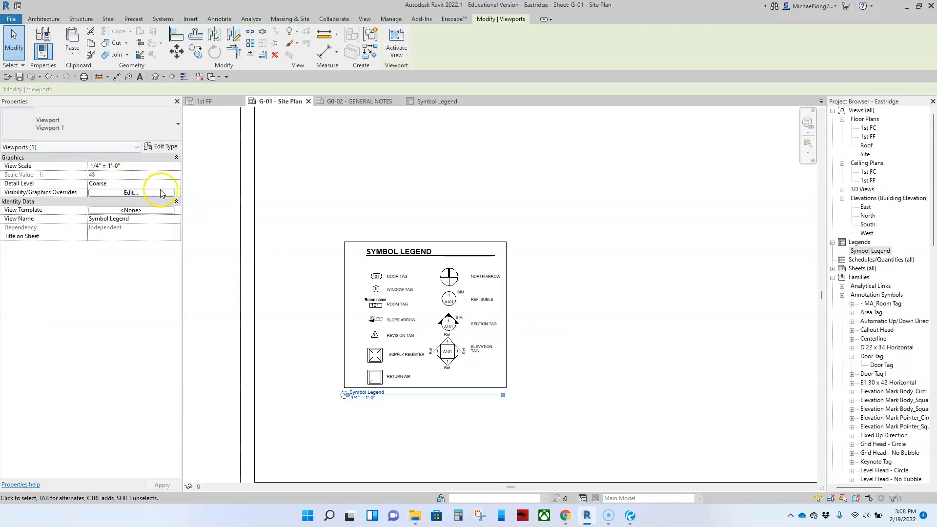
left_click(165, 148)
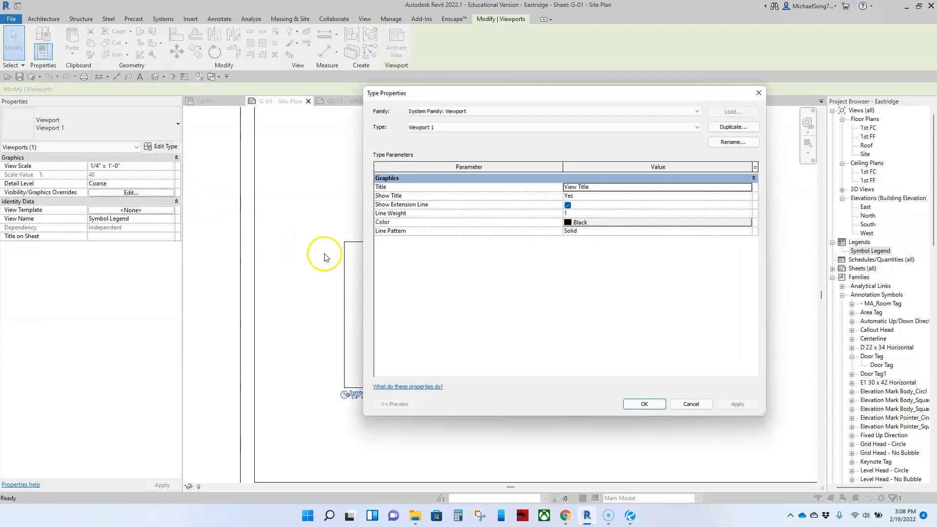
left_click_drag(483, 97, 161, 79)
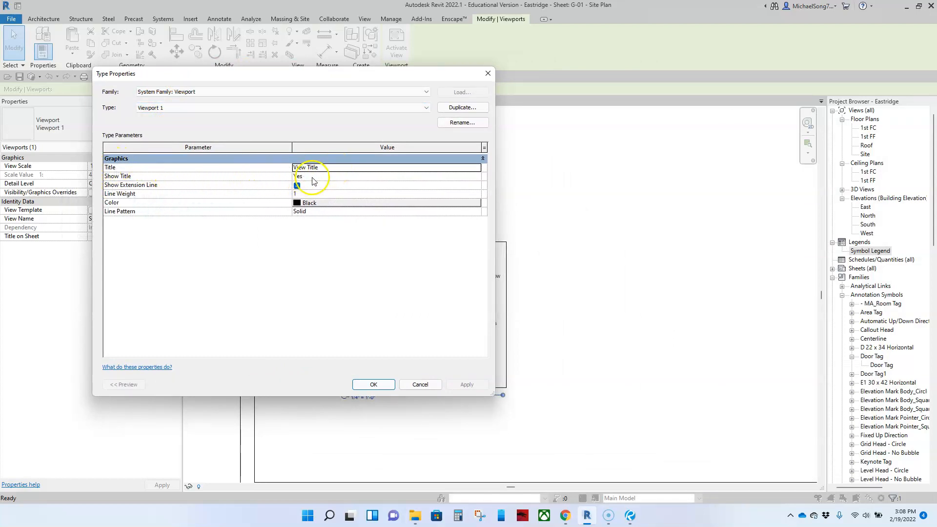
left_click(462, 108)
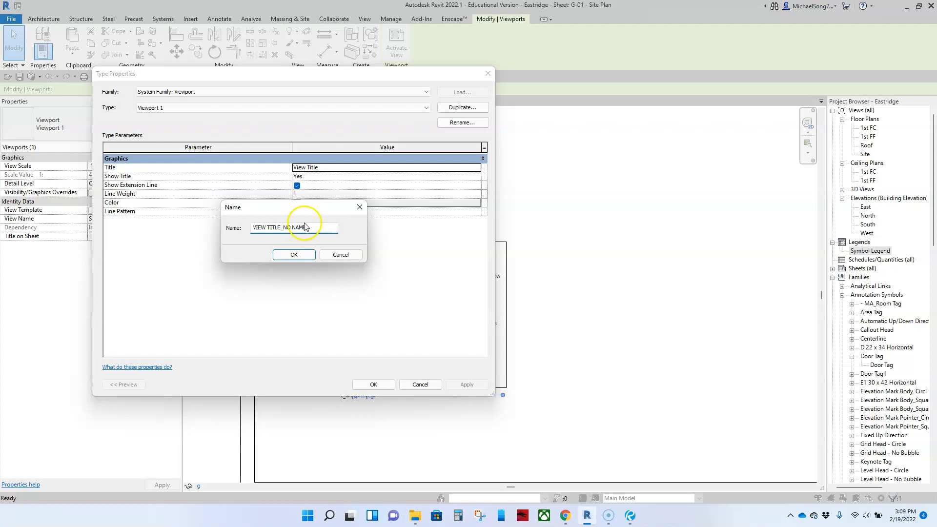
left_click(297, 254)
Step: Set Show Title to No for the VIEW TITLE_NO NAME type, apply it and deselect the viewport
left_click(438, 176)
left_click(474, 177)
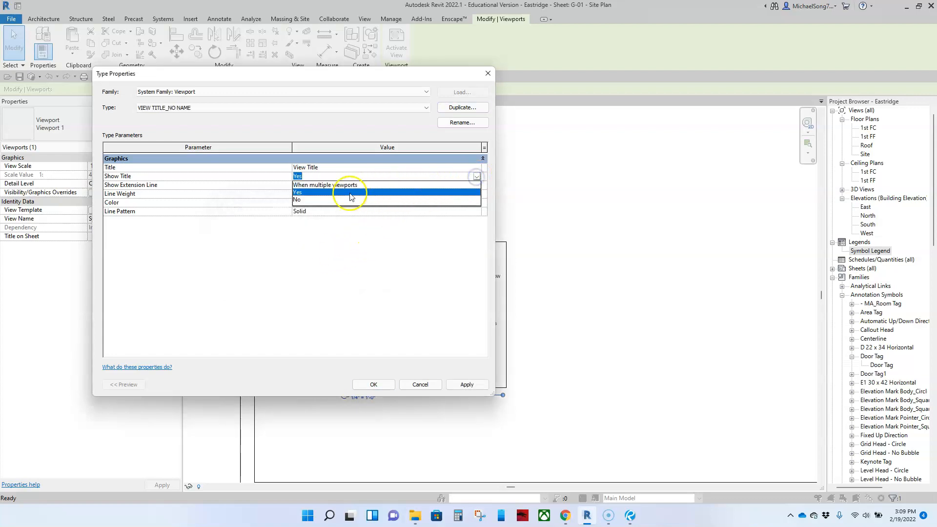
left_click(302, 203)
left_click(371, 385)
left_click(373, 385)
left_click(566, 354)
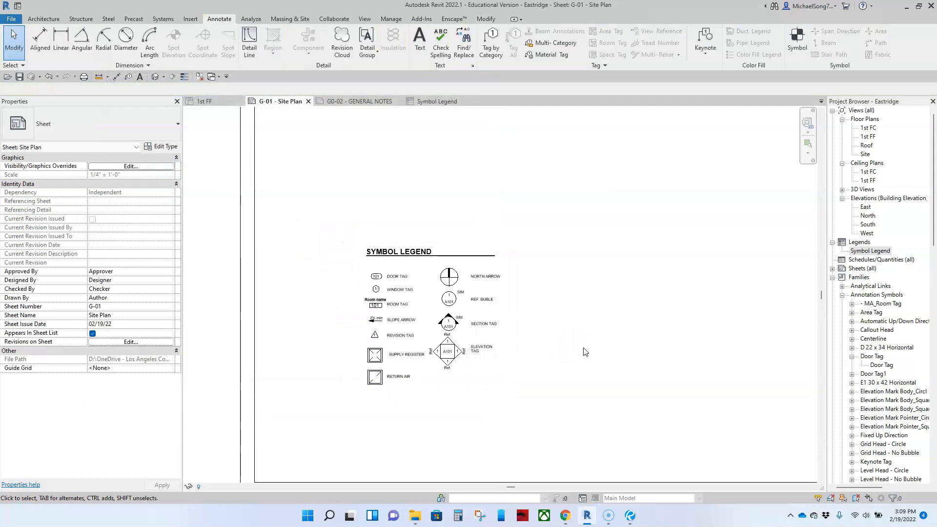
Step: Switch the legend viewport's type to Viewport 1 and back to VIEW TITLE_NO NAME to compare the title display
left_click(466, 347)
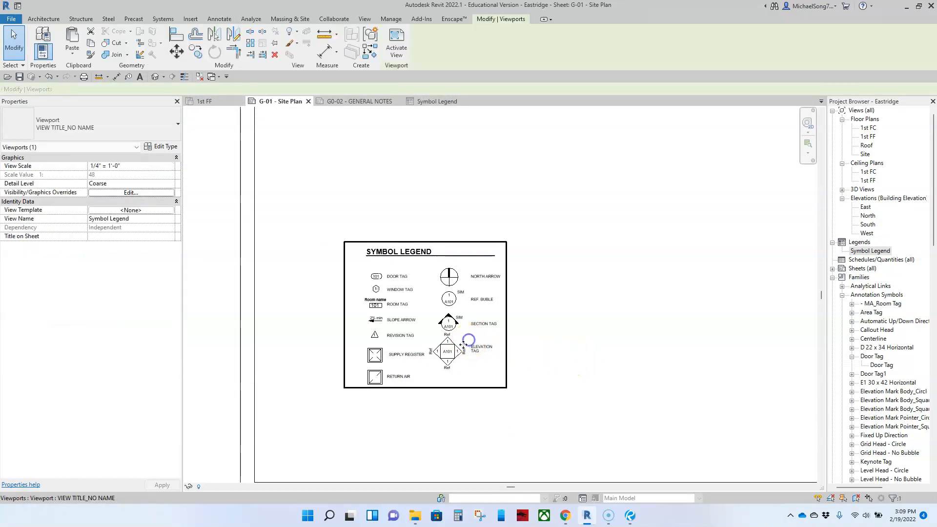
left_click(115, 127)
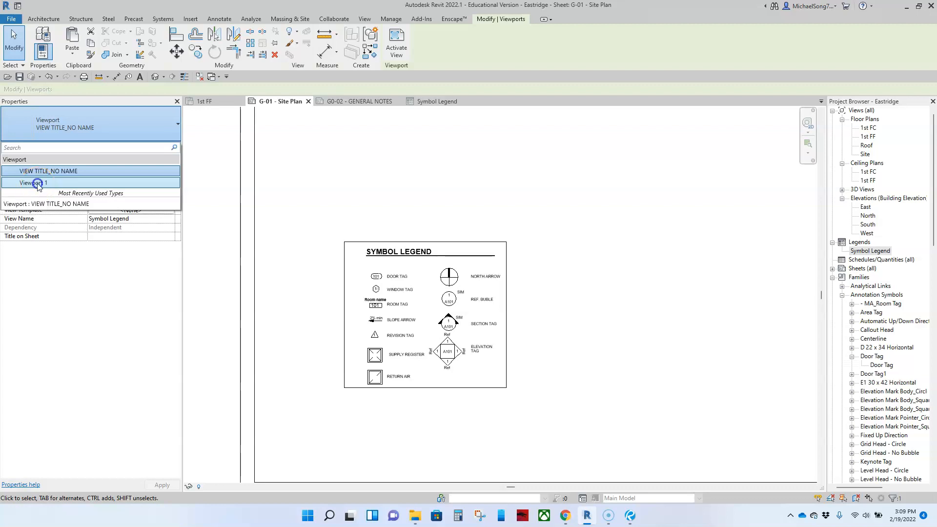
left_click(38, 183)
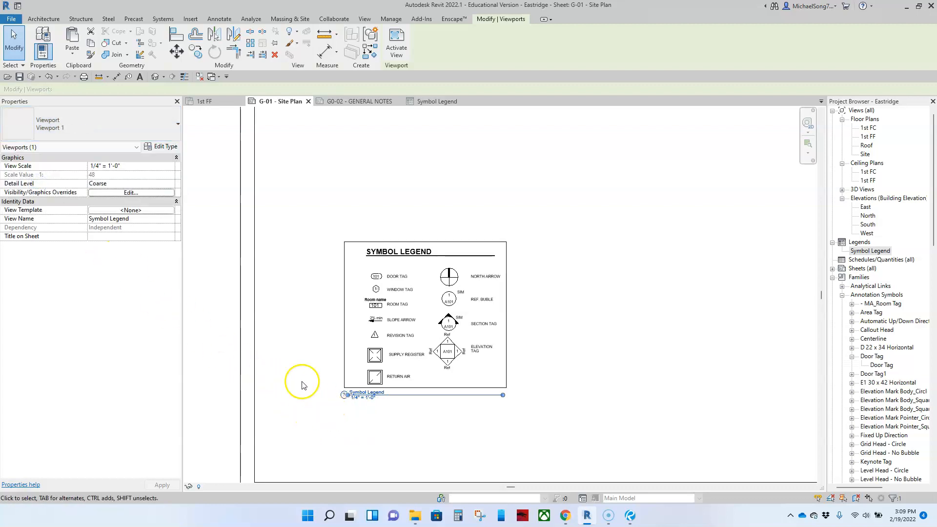
left_click(142, 128)
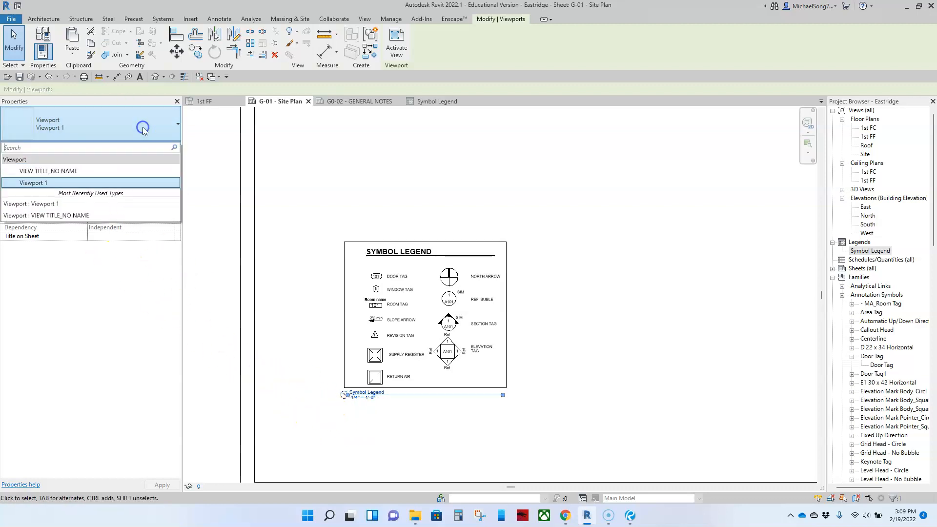
left_click(73, 171)
left_click(374, 419)
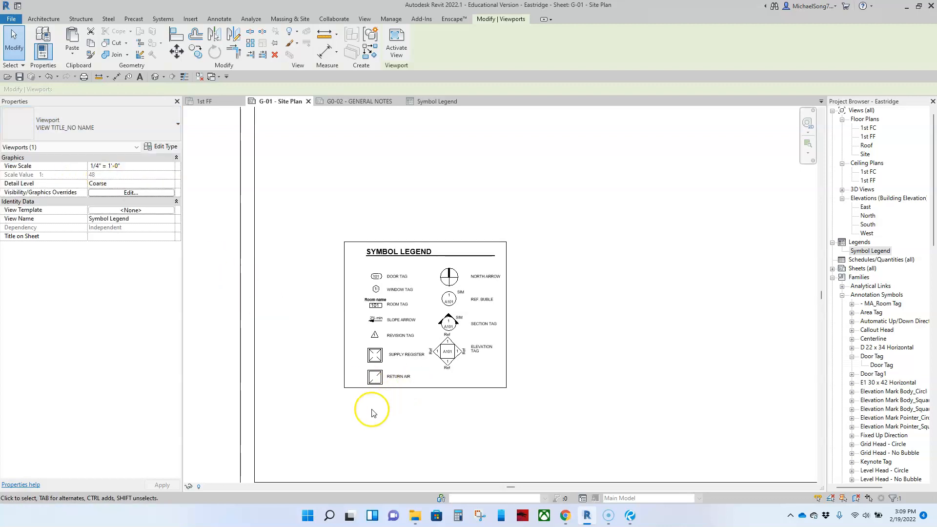
Step: Move the legend viewport closer to the lower-left corner of the sheet border and check its placement on the sheet
scroll(388, 417, "down", 3)
left_click_drag(433, 386, 405, 407)
left_click(491, 404)
middle_click_drag(529, 381, 504, 354)
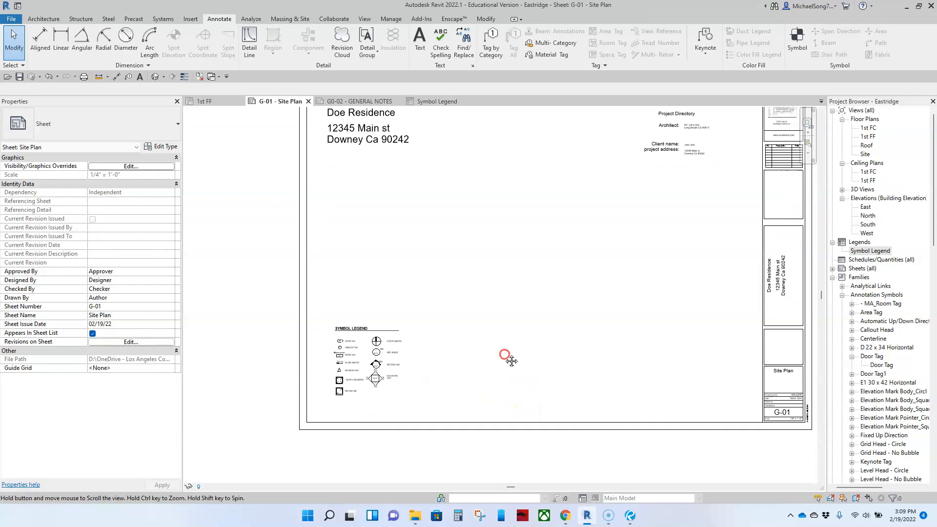
scroll(488, 366, "down", 3)
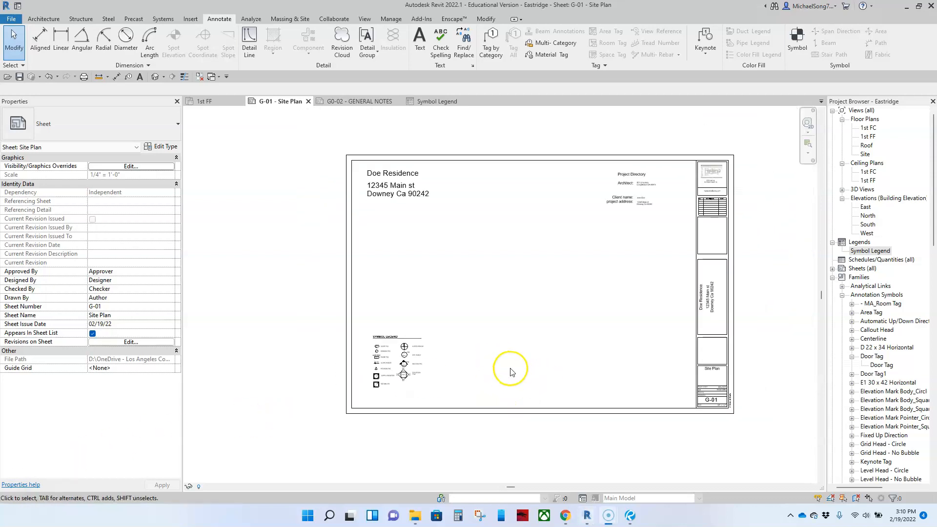
scroll(471, 350, "up", 4)
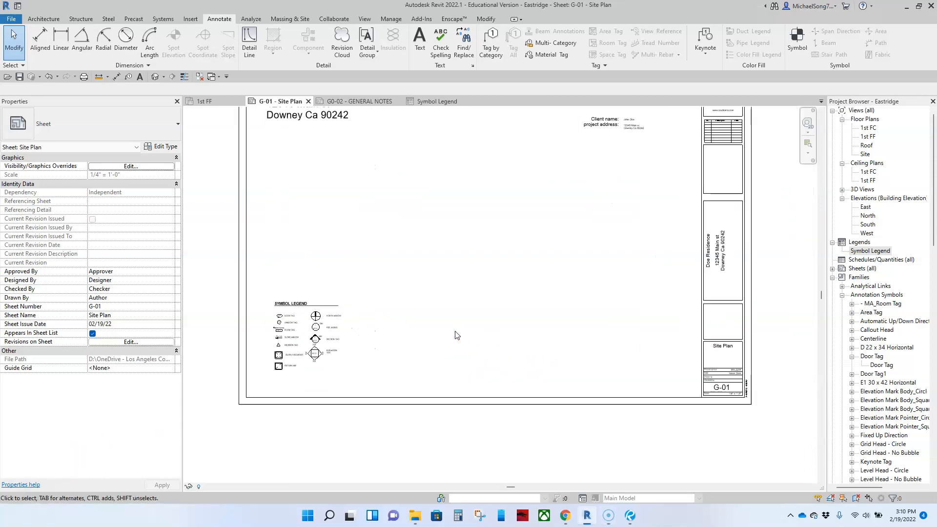
Step: Check the site legend in the Eastridge_RTI PDF in Revu, and create a Revit legend view named SITE LEGEND at 1/4" = 1'-0"
left_click(631, 518)
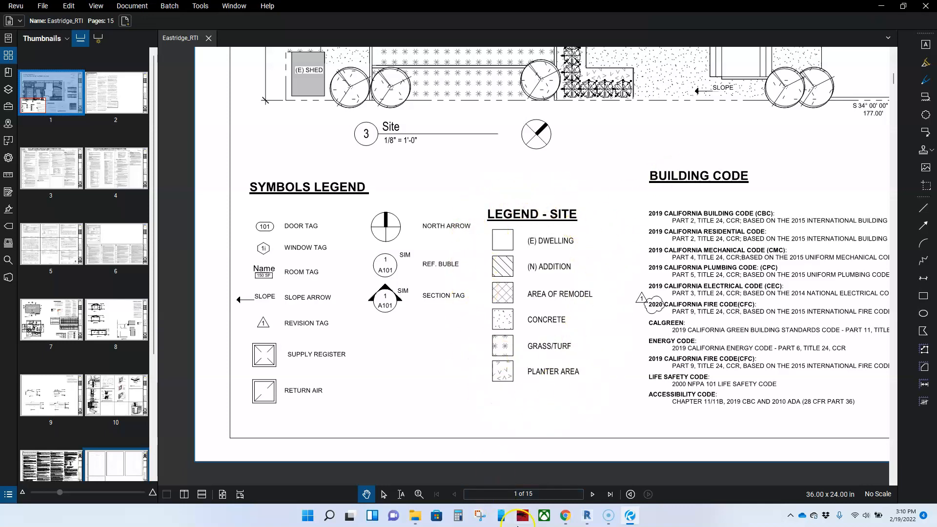
left_click(587, 516)
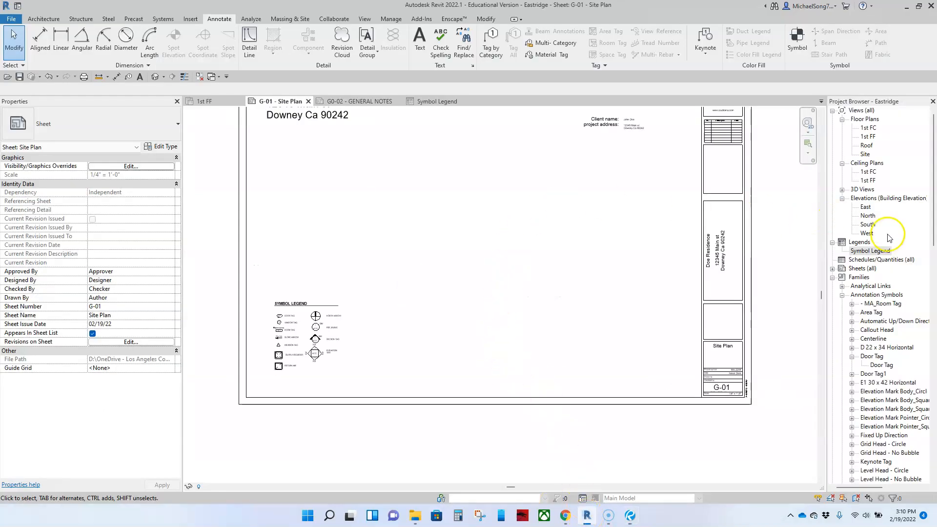
right_click(861, 244)
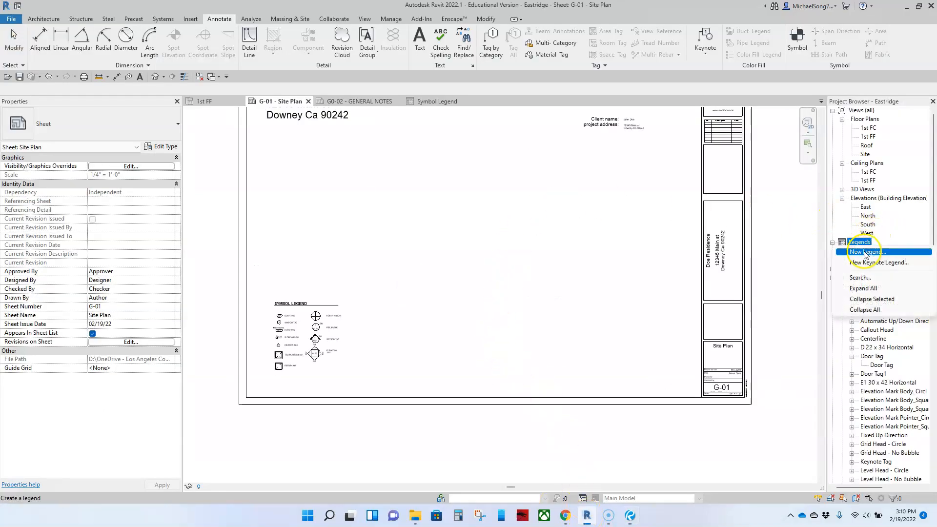
left_click(867, 252)
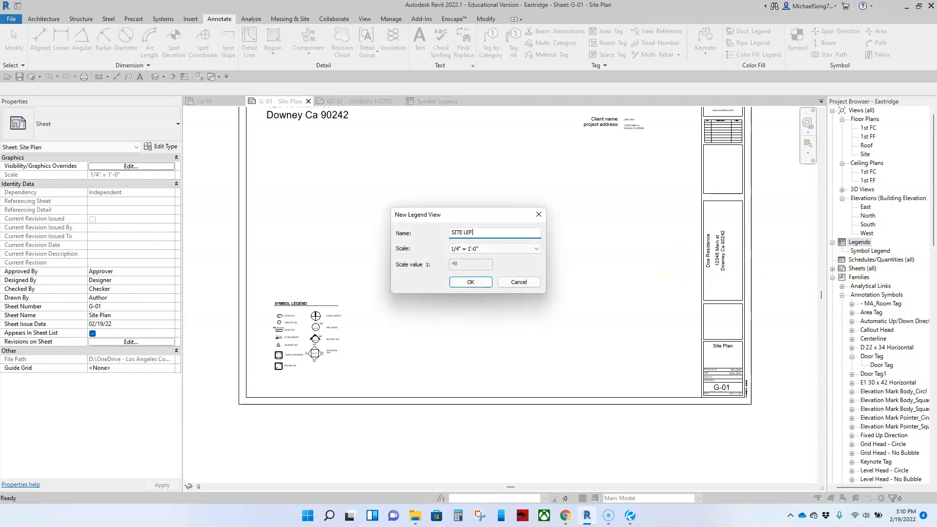
key("Return")
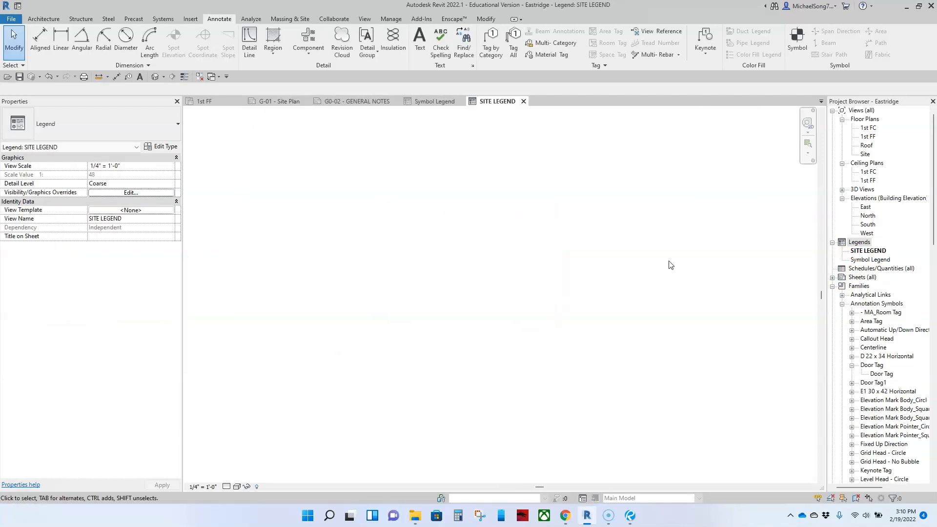
Step: Import the image site legend.png from the Module 1 folder and place it in the SITE LEGEND view
middle_click_drag(604, 260, 545, 264)
left_click(190, 18)
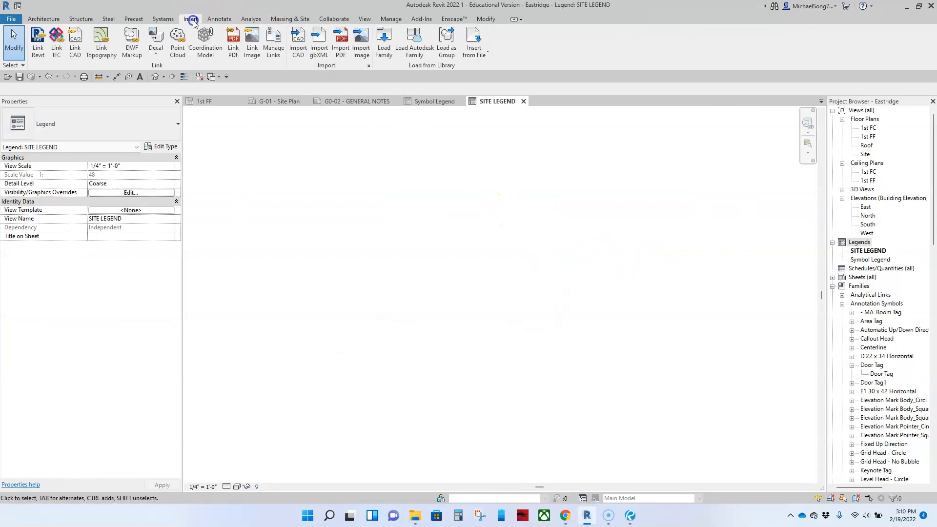
left_click(364, 42)
left_click(269, 213)
left_click(476, 372)
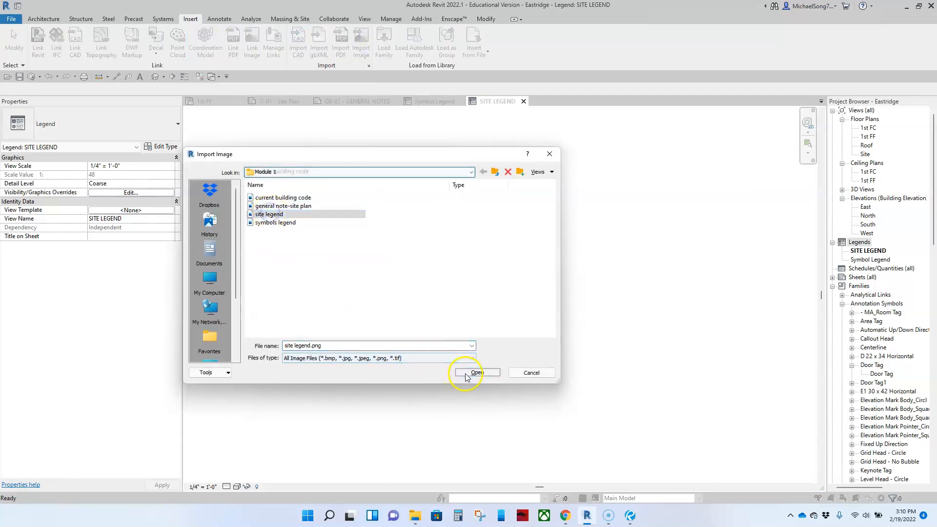
left_click(658, 344)
left_click(509, 332)
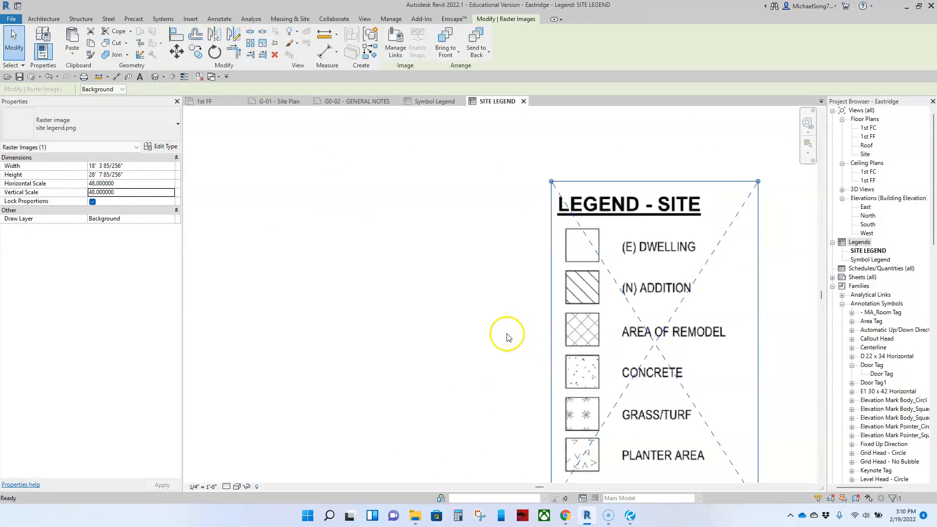
scroll(442, 279, "down", 2)
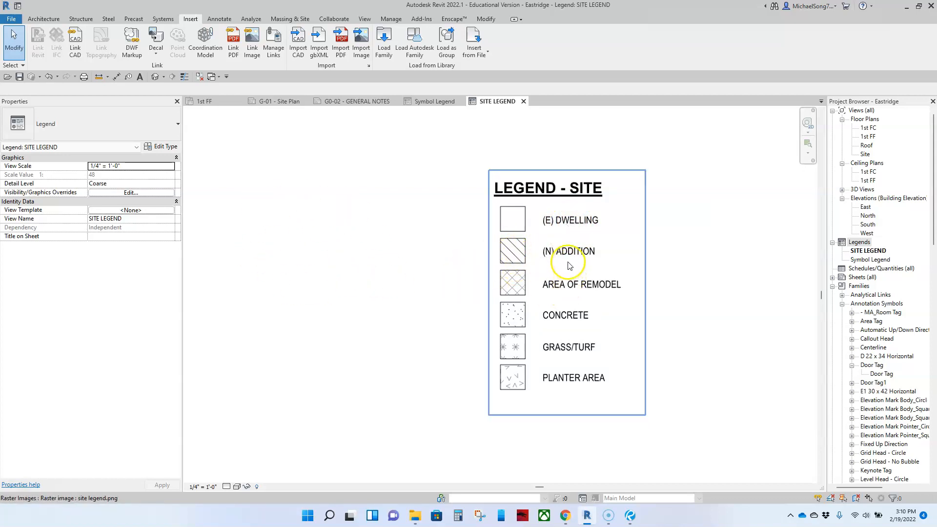
Step: Examine the hatch patterns on the site plan and site legend in the Eastridge_RTI PDF in Revu, and return to the Revit legend view
left_click(629, 515)
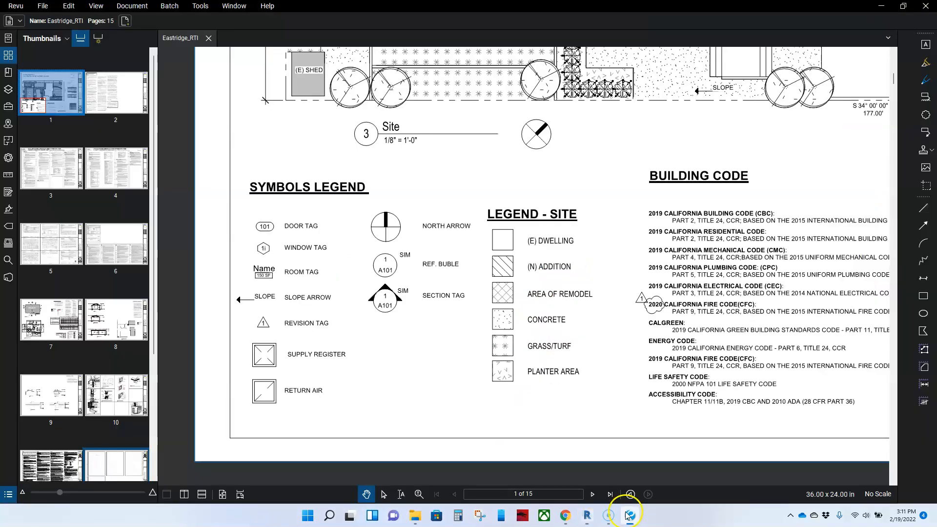
scroll(485, 288, "down", 3)
scroll(550, 287, "up", 4)
left_click_drag(550, 287, 476, 349)
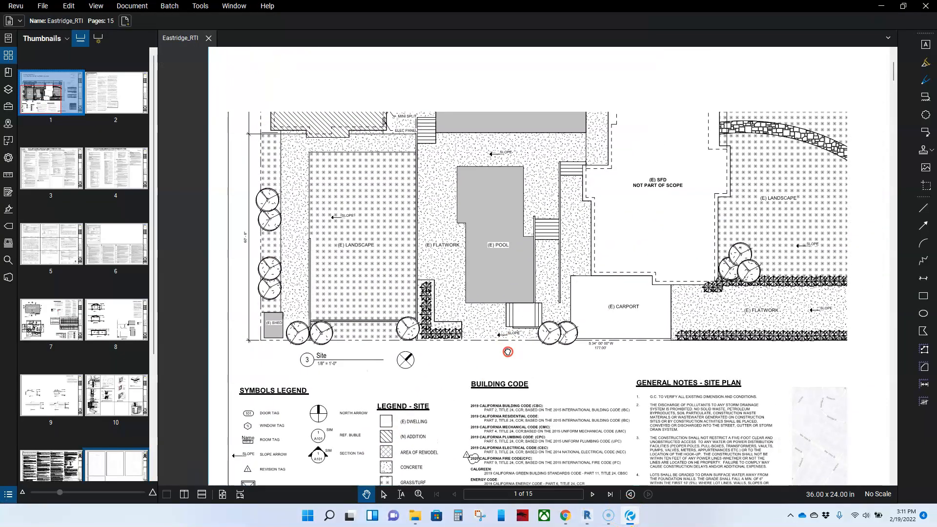
scroll(506, 299, "down", 1)
scroll(419, 252, "up", 3)
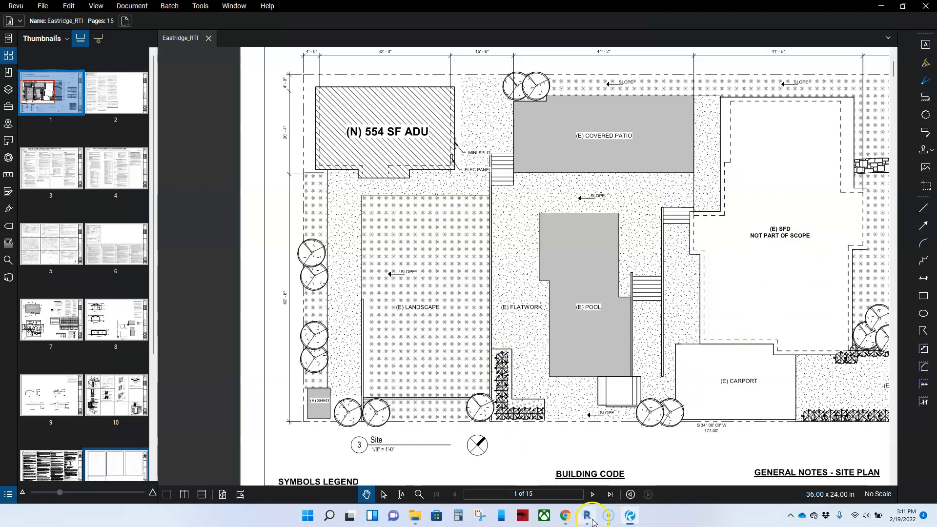
scroll(554, 412, "down", 5)
left_click_drag(544, 379, 521, 234)
scroll(515, 306, "up", 3)
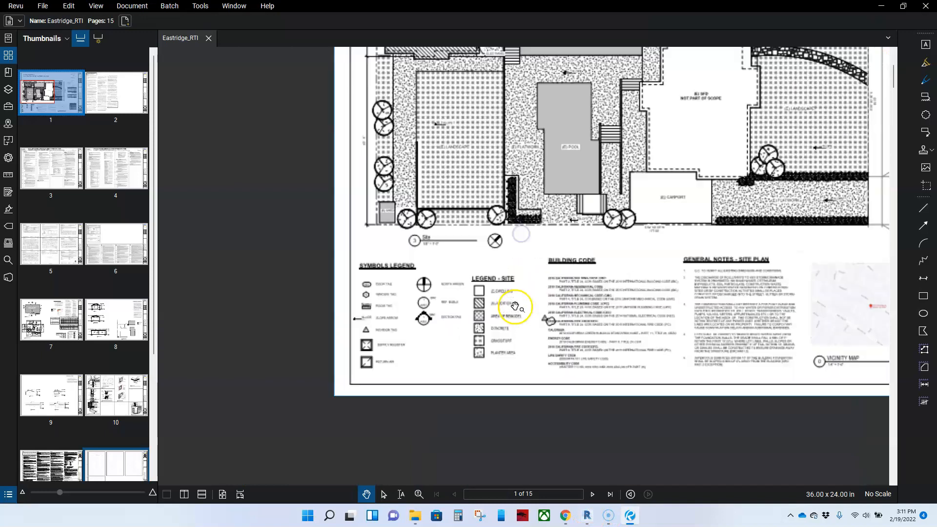
scroll(515, 306, "up", 4)
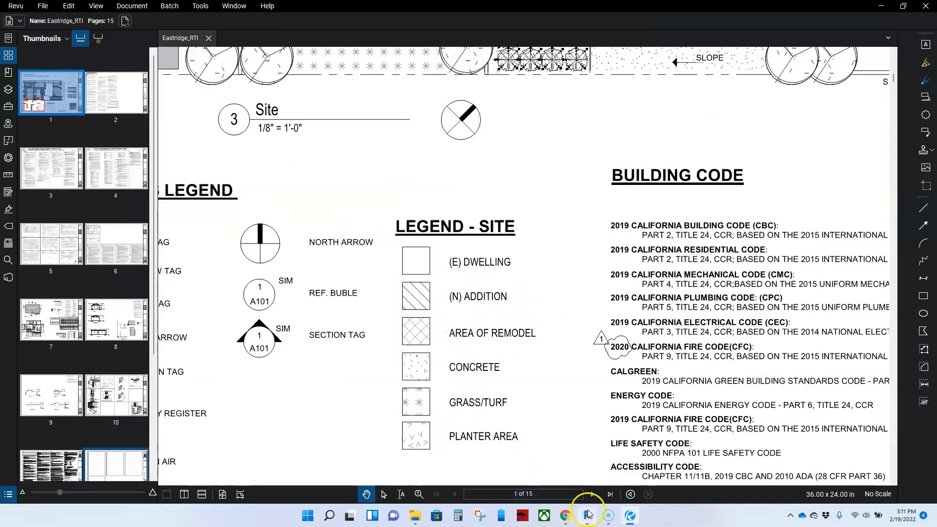
mouse_move(588, 514)
left_click(564, 453)
Step: Place a 1/4" Arial text note reading LEGEND - SITE beside the reference legend image
mouse_move(442, 275)
middle_mouse_down()
mouse_move(420, 291)
mouse_move(458, 285)
middle_mouse_up()
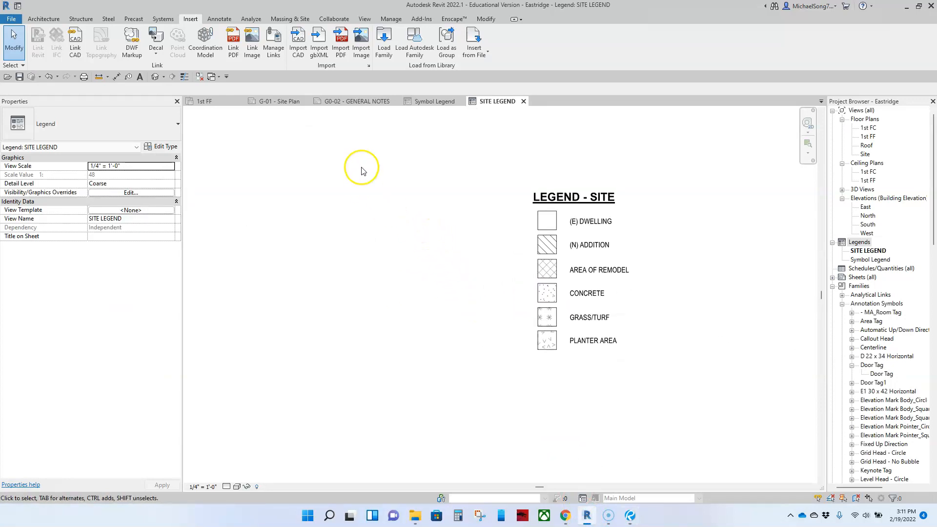
middle_click_drag(415, 218, 437, 210)
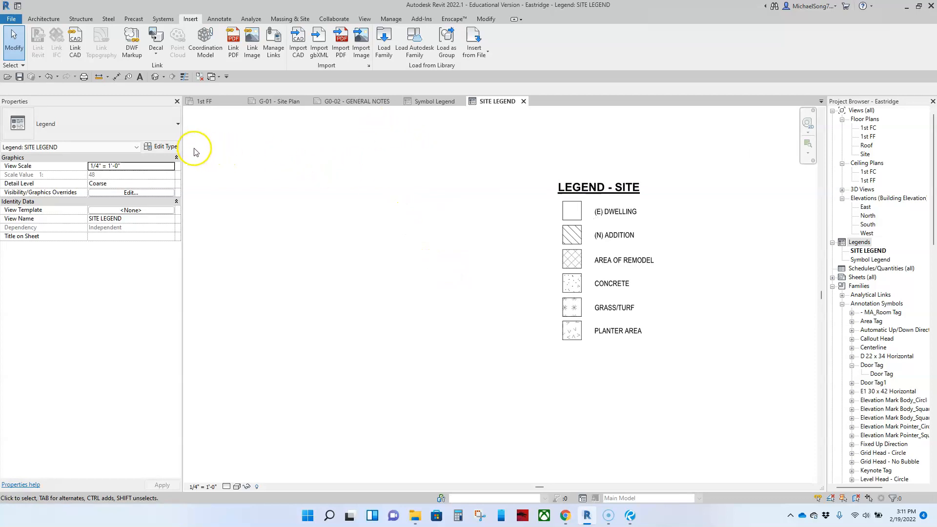
left_click(219, 19)
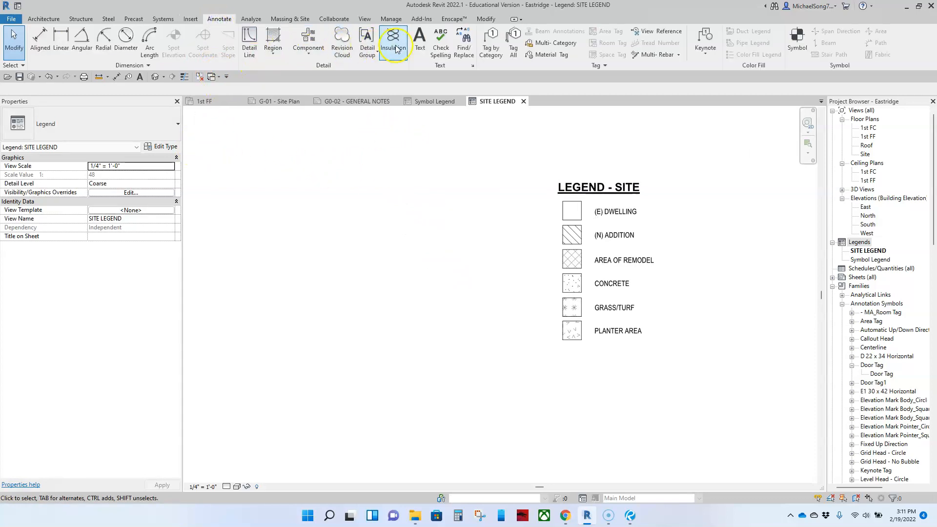
left_click(420, 44)
left_click(130, 126)
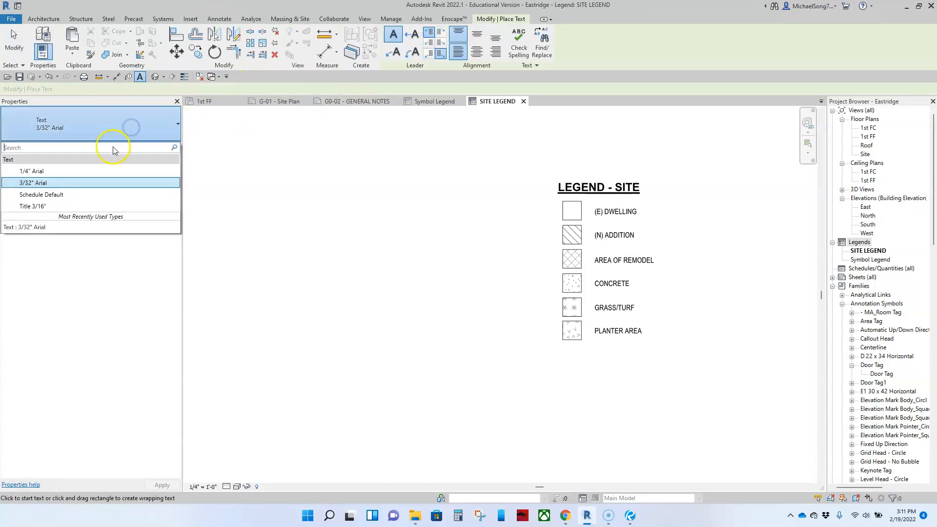
left_click(46, 172)
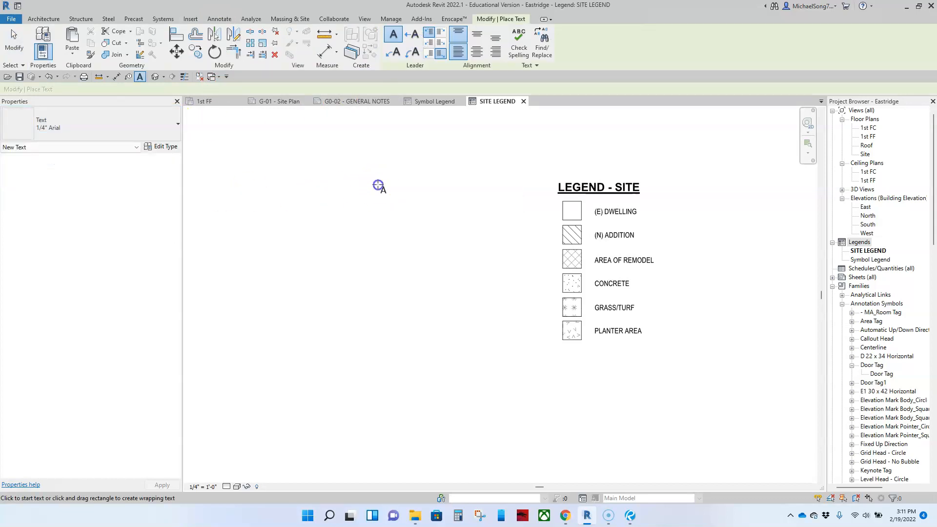
left_click(378, 186)
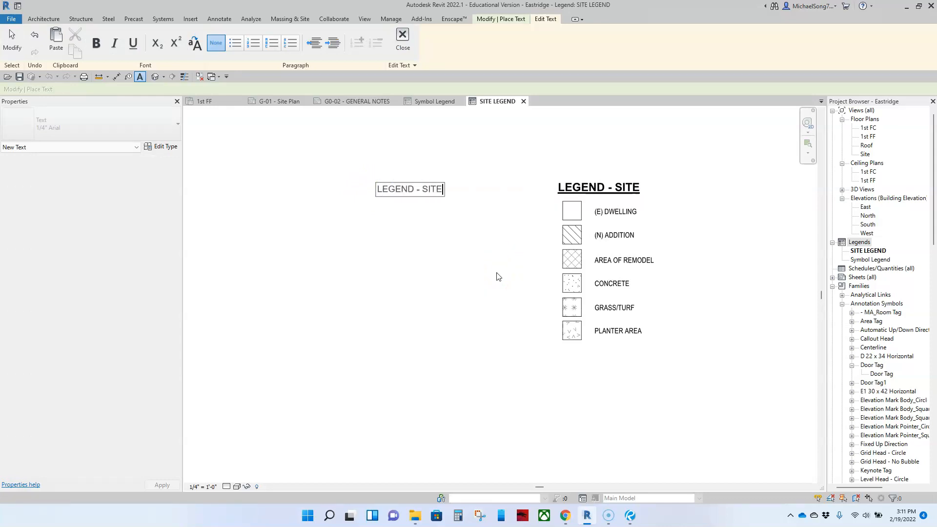
left_click(497, 272)
key("Escape")
key("Escape")
Step: Move the LEGEND - SITE text slightly closer to the reference image and check its text type
left_click_drag(414, 193, 450, 198)
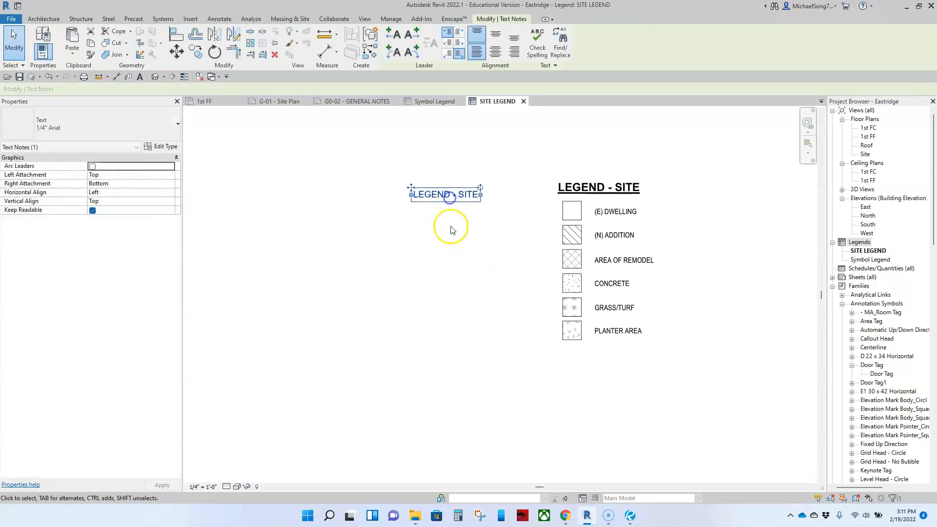
left_click(451, 229)
scroll(450, 222, "up", 1)
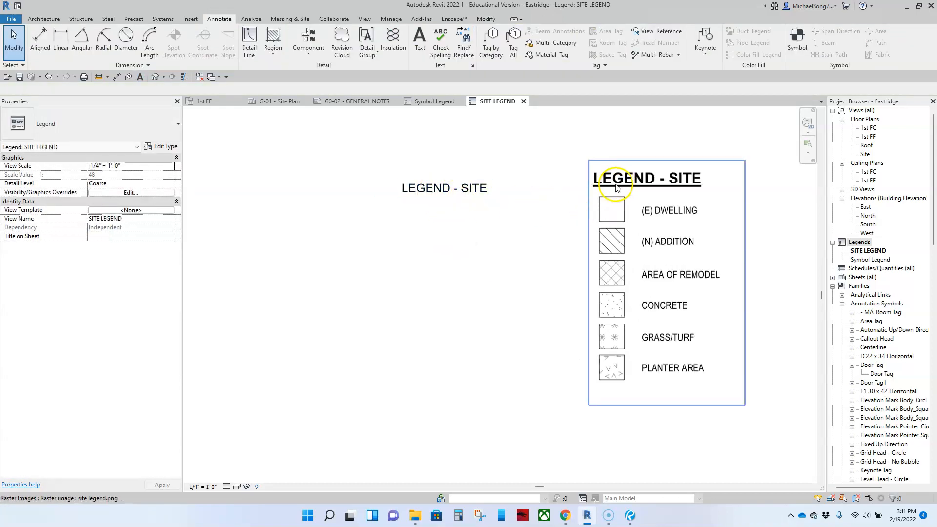
left_click(431, 189)
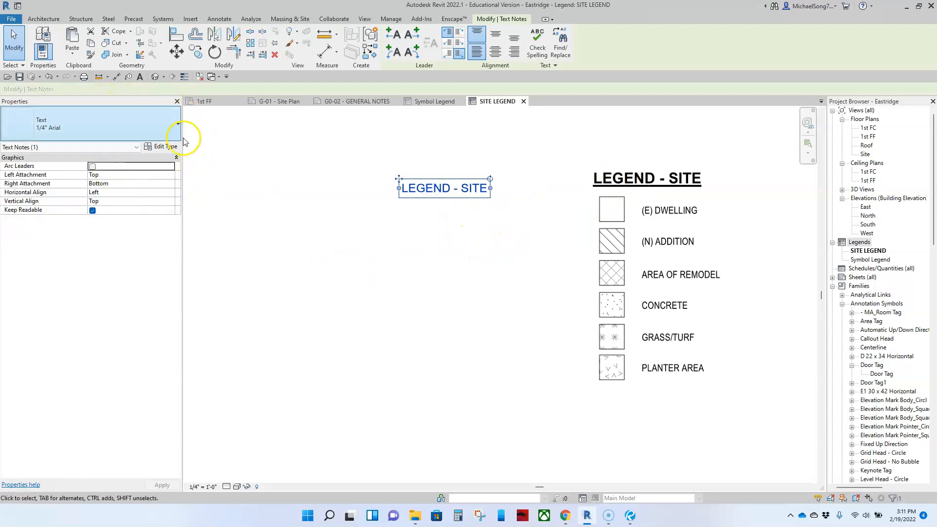
left_click(384, 249)
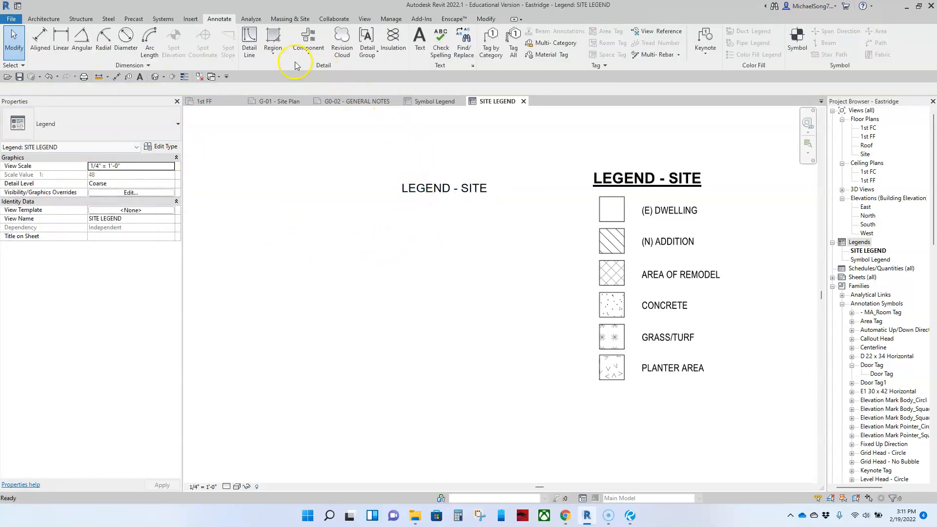
Step: Underline the LEGEND - SITE title with a horizontal detail line in the Wide Lines style, extending slightly past the text
left_click(250, 47)
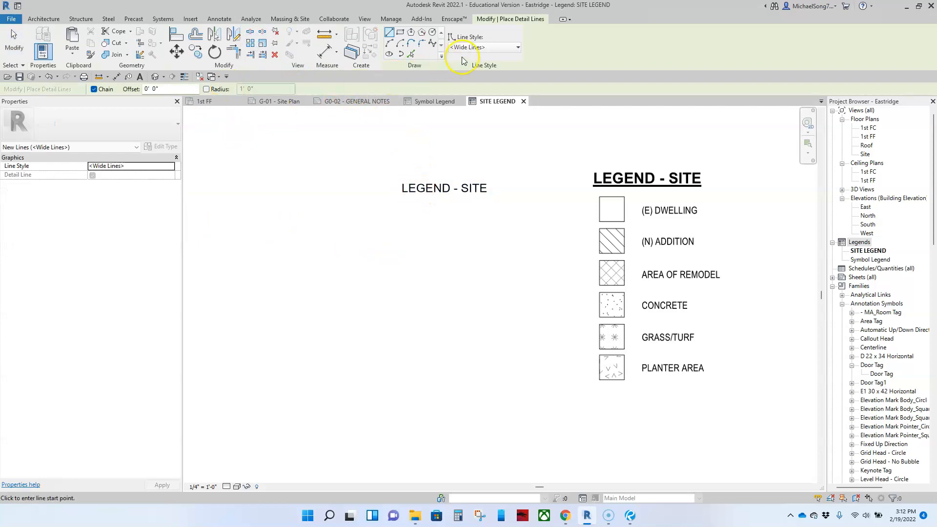
left_click(398, 197)
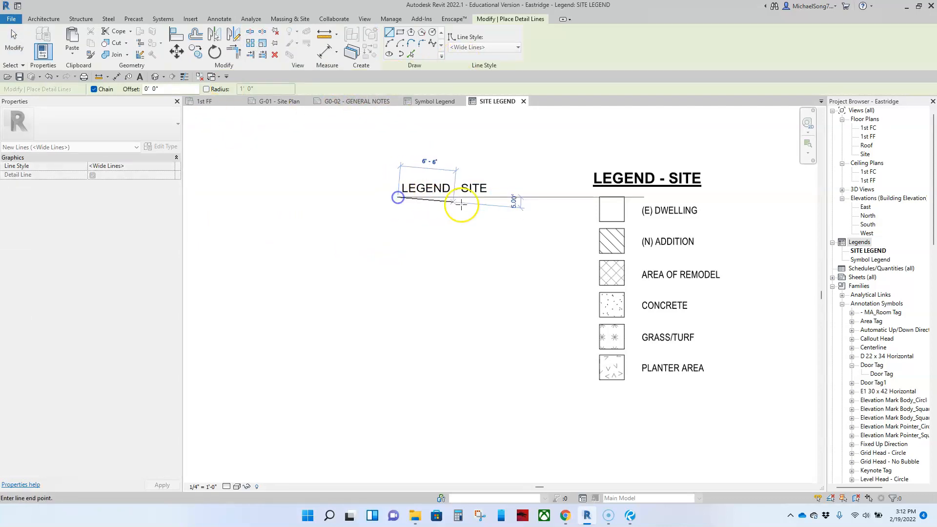
left_click(521, 197)
key("Escape")
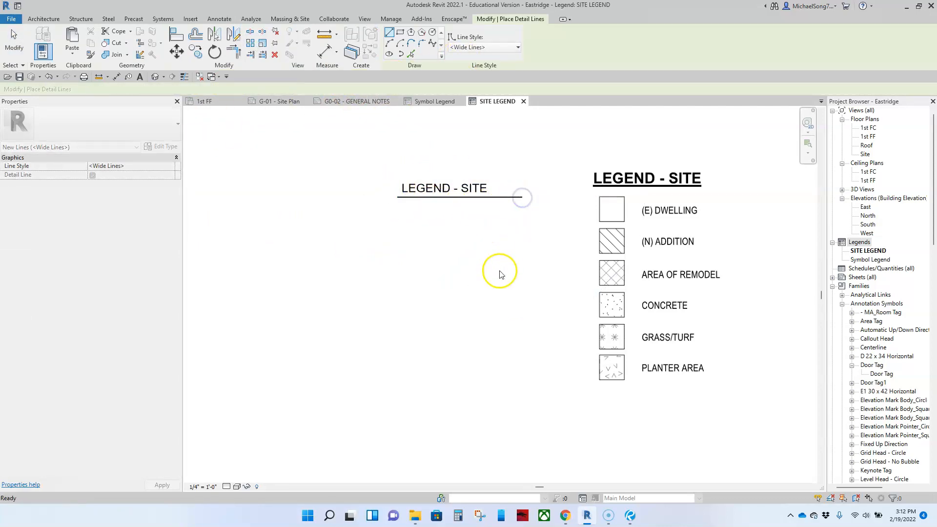
key("Escape")
Step: Move the imported reference legend image slightly lower in the view
left_click(608, 229)
left_click_drag(607, 227, 612, 261)
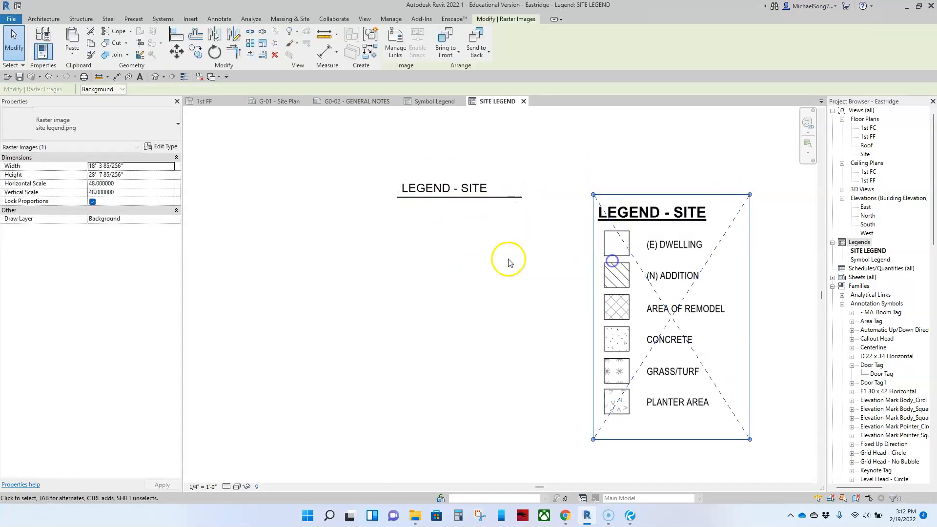
left_click(508, 260)
middle_click_drag(492, 301, 488, 281)
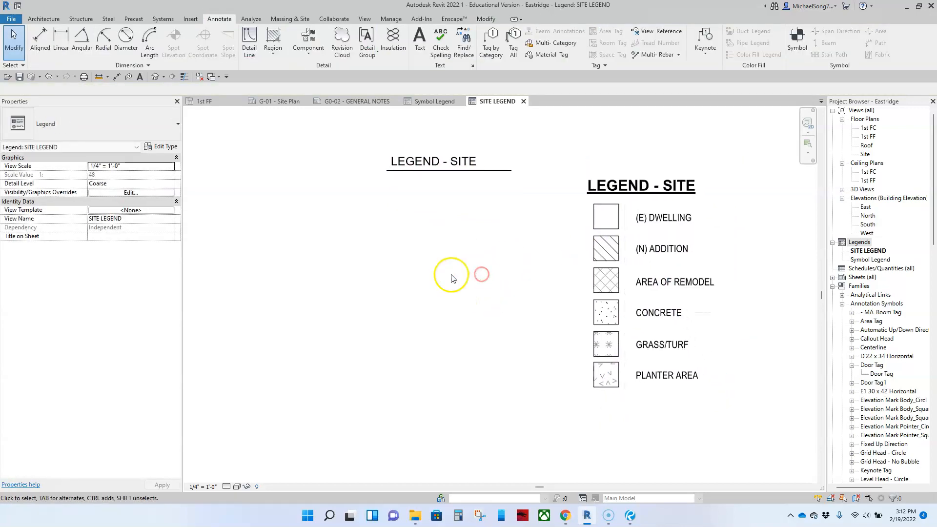
Step: Create a Diagonal Crosshatch filled region about 4' square just below the title underline, with Thin Lines as its boundary
left_click(273, 41)
left_click(387, 170)
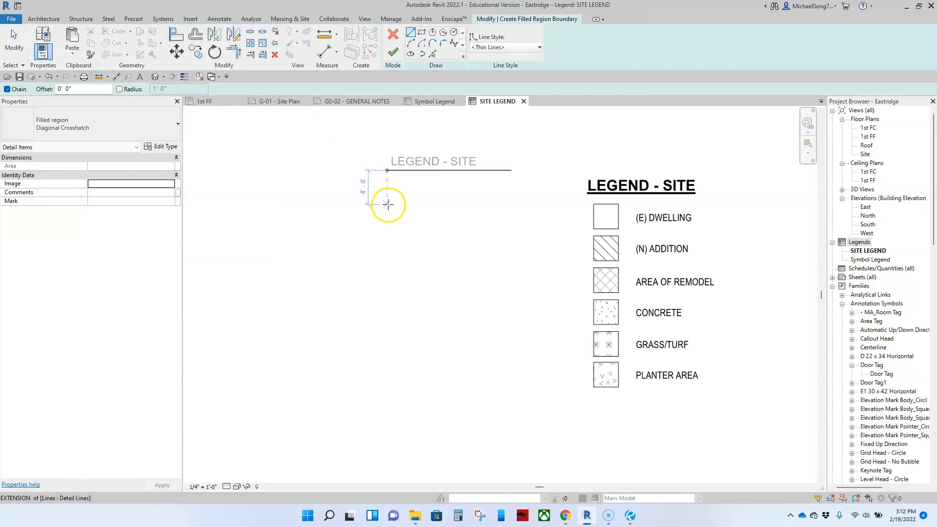
left_click(372, 190)
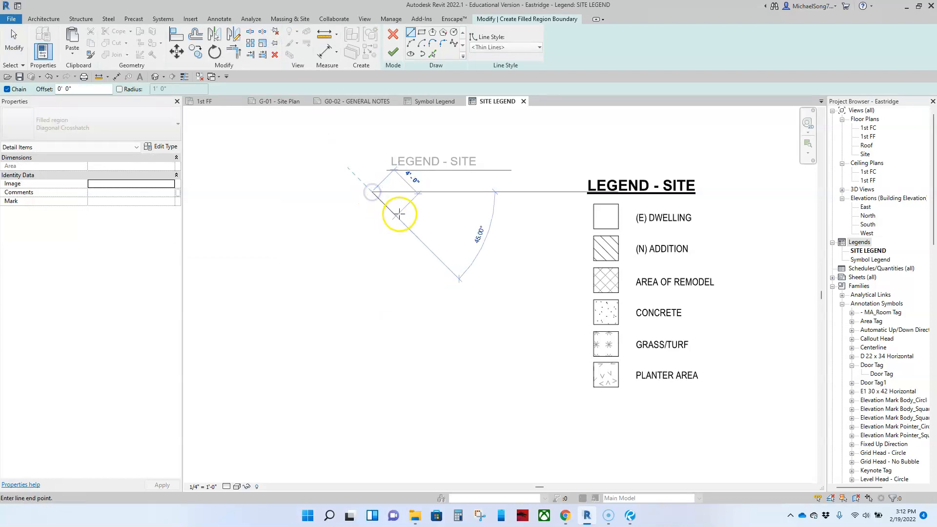
left_click(406, 191)
left_click(406, 227)
left_click(372, 226)
left_click(373, 192)
key("Escape")
key("Escape")
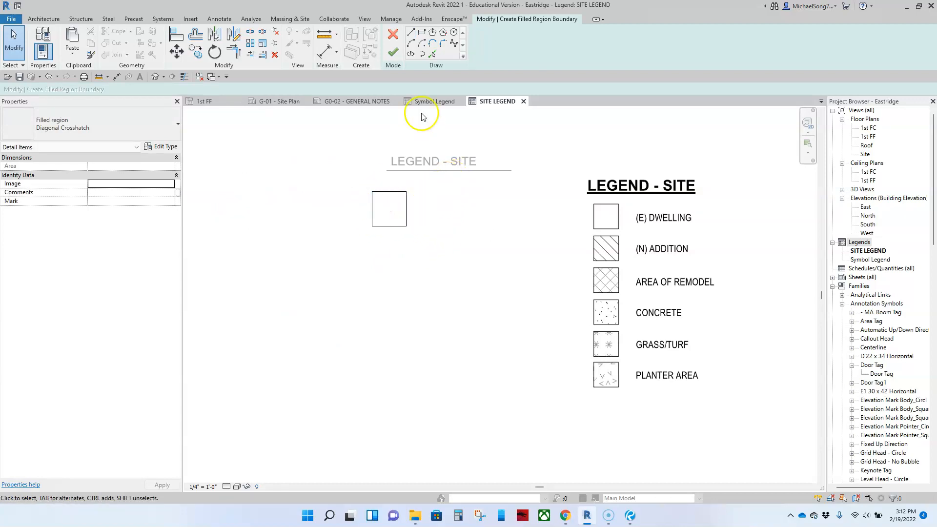
left_click(394, 57)
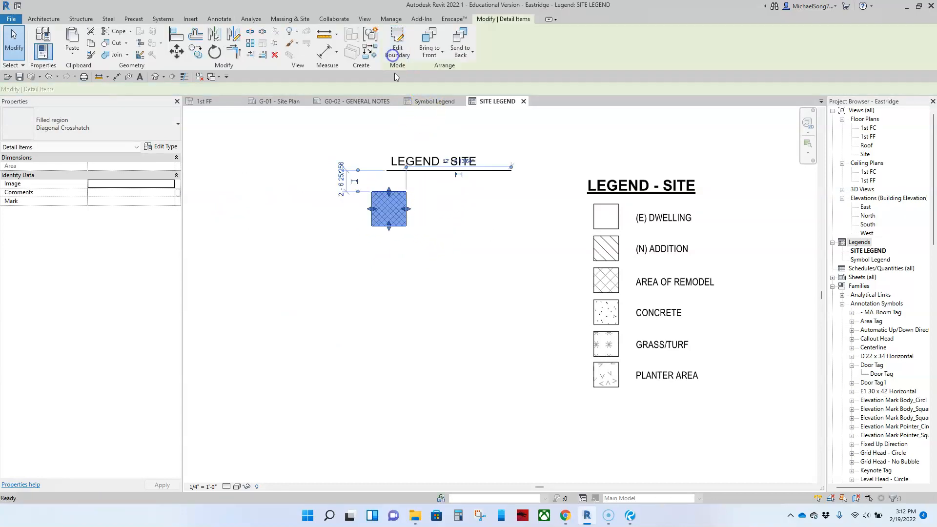
Step: Review the filled region types available for the square swatch, and move the swatch farther below the title
left_click(402, 273)
left_click(372, 207)
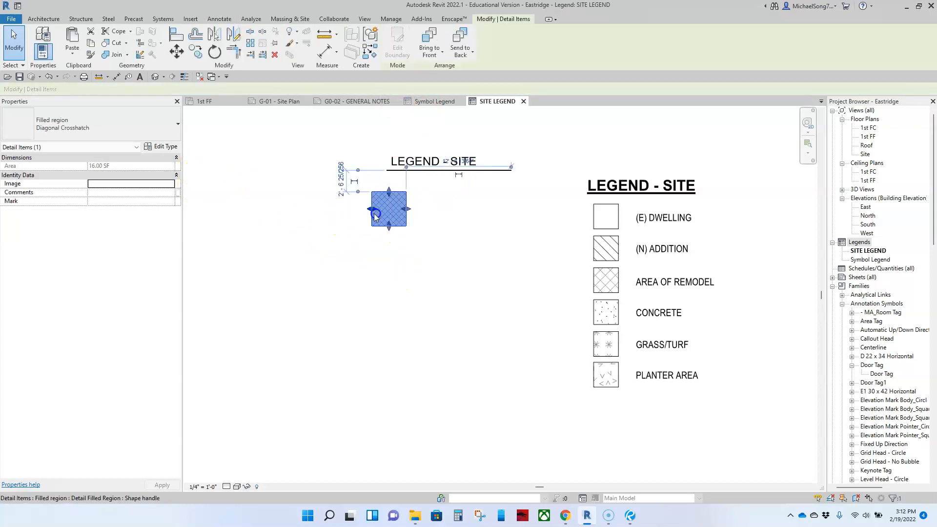
left_click(139, 128)
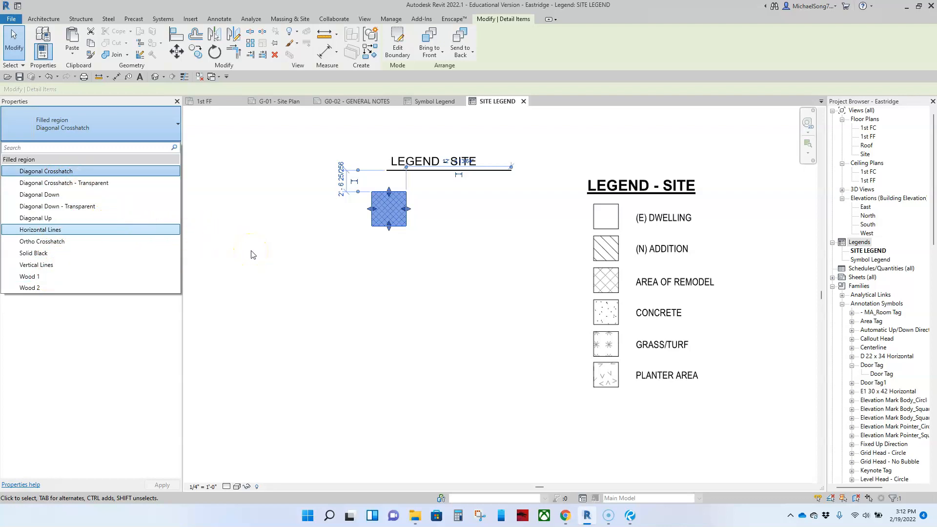
left_click(398, 277)
mouse_move(395, 230)
left_mouse_down()
mouse_move(387, 239)
mouse_move(391, 308)
mouse_move(396, 281)
left_mouse_up()
left_click(472, 299)
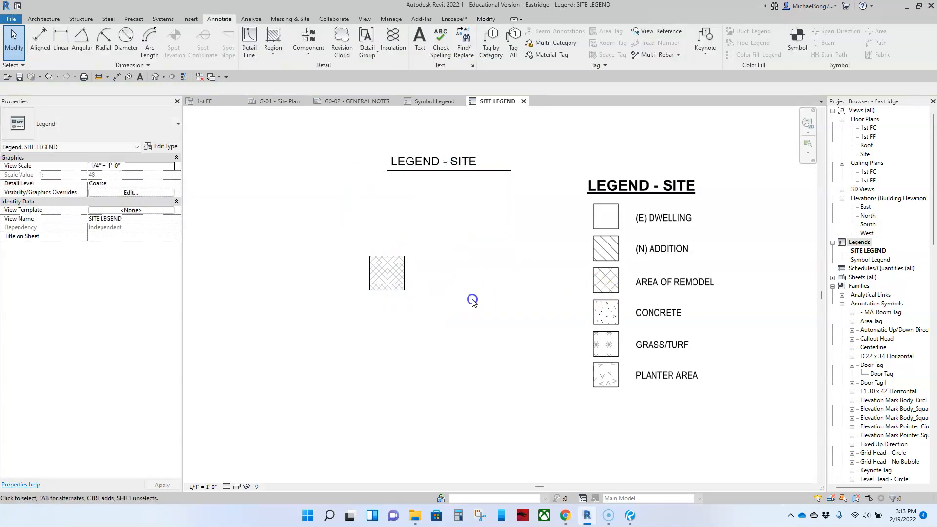
Step: Copy the crosshatched swatch vertically to add one swatch above it and one below it
left_click(392, 289)
key("c")
key("o")
left_click(446, 308)
left_click(446, 241)
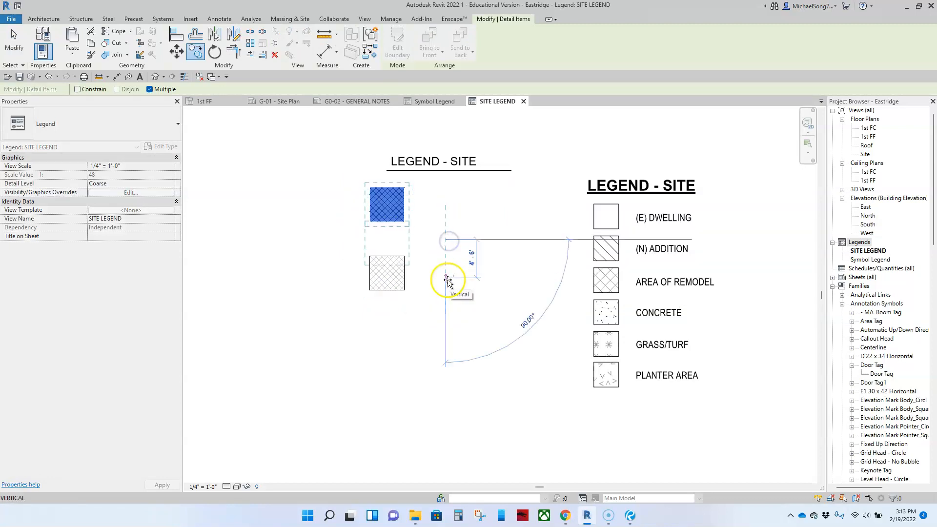
left_click(446, 354)
key("Escape")
key("Escape")
Step: Move the middle and lower swatches upward to space the three squares evenly under the title
left_click_drag(405, 287, 406, 262)
left_click(433, 292)
left_click_drag(405, 313, 405, 298)
left_click(422, 318)
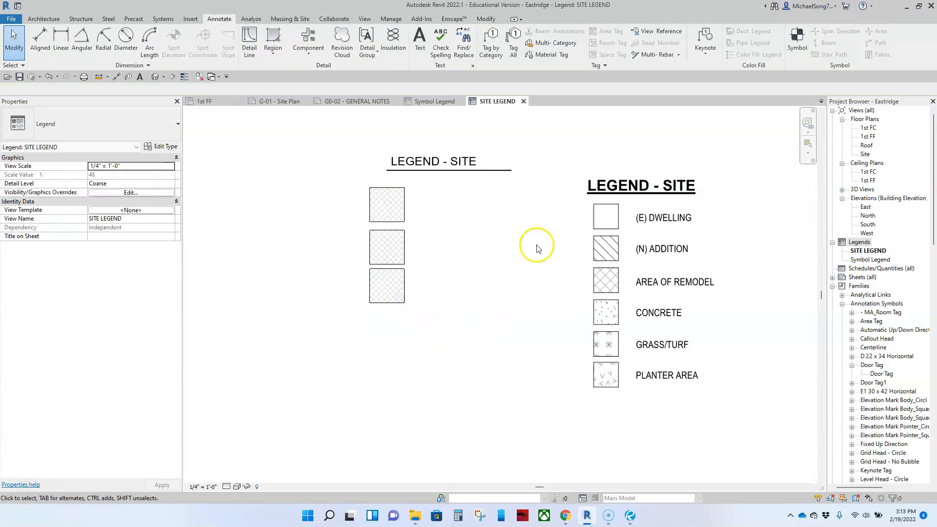
left_click(404, 244)
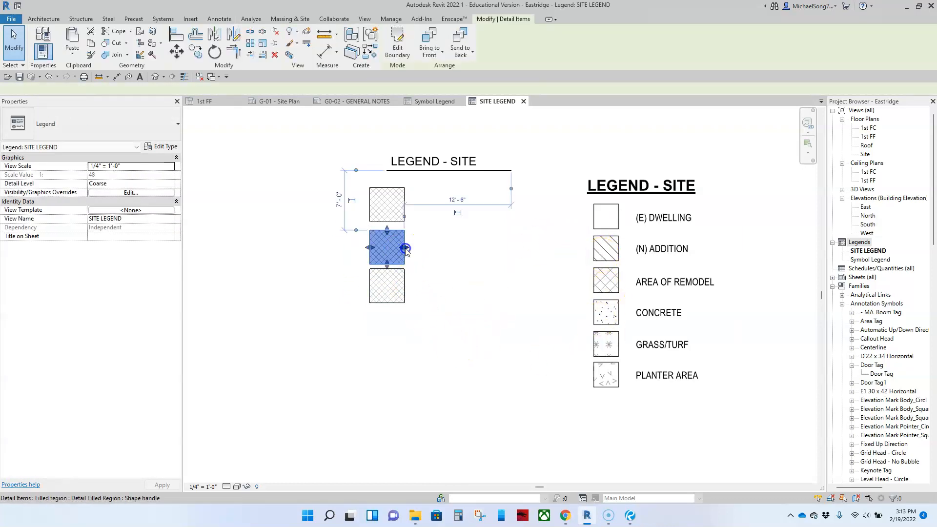
left_click(433, 304)
Step: Copy the three swatches straight down to form a single column of six
left_click_drag(435, 311, 364, 189)
key("c")
key("o")
left_click(370, 187)
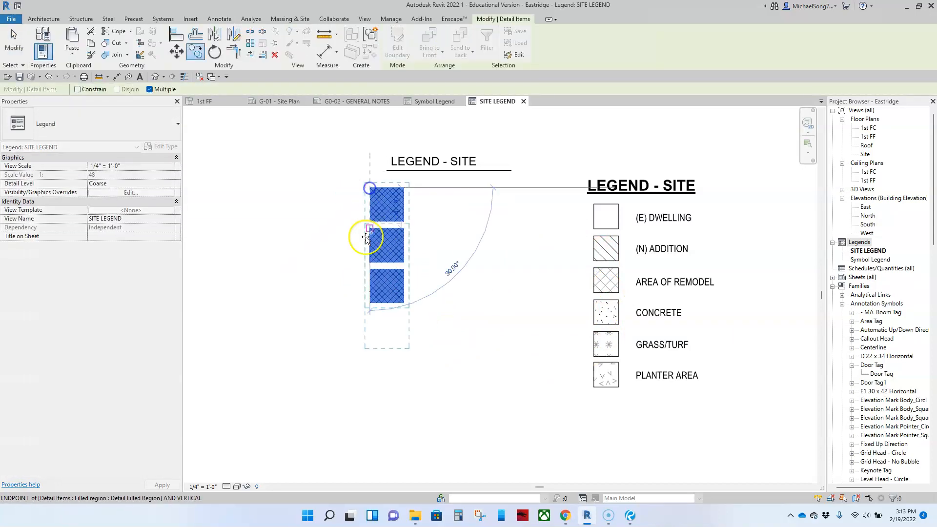
left_click(370, 311)
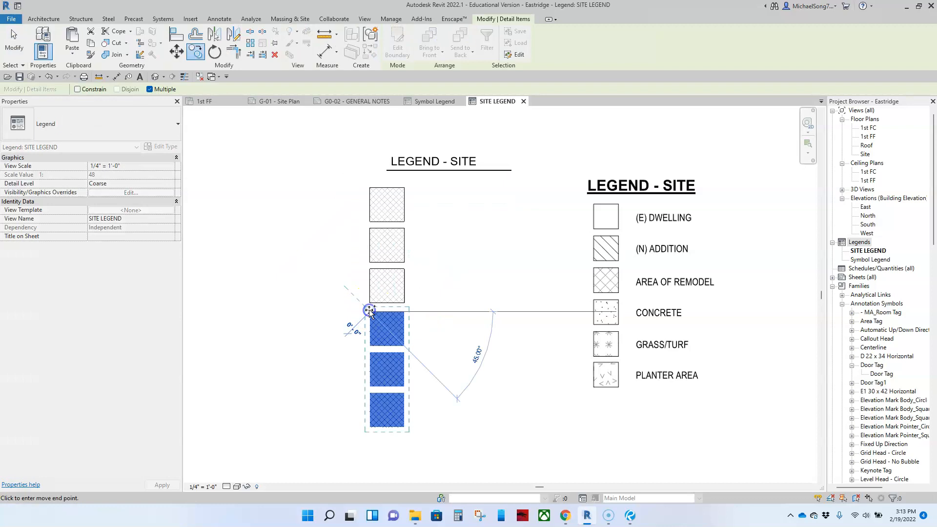
key("Escape")
key("Escape")
scroll(443, 341, "down", 1)
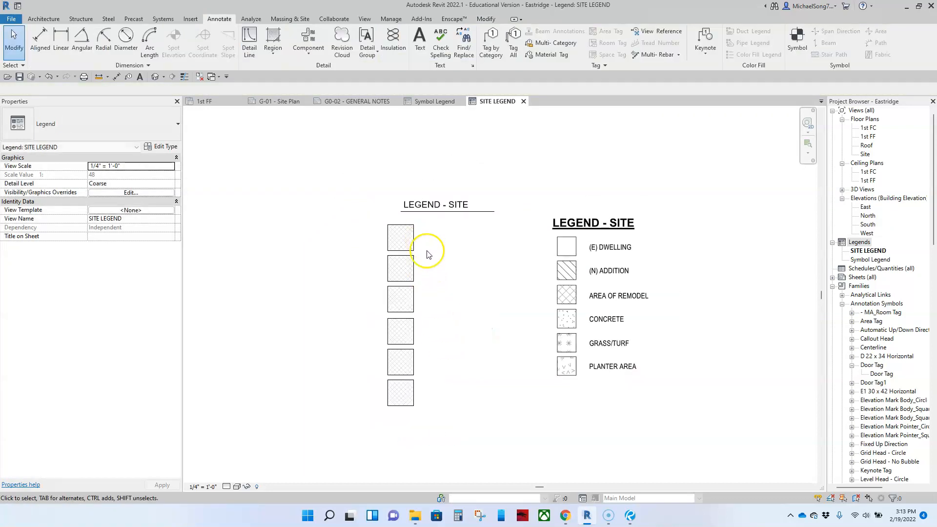
Step: Change the top swatch's filled region type to Solid Black
left_click(410, 250)
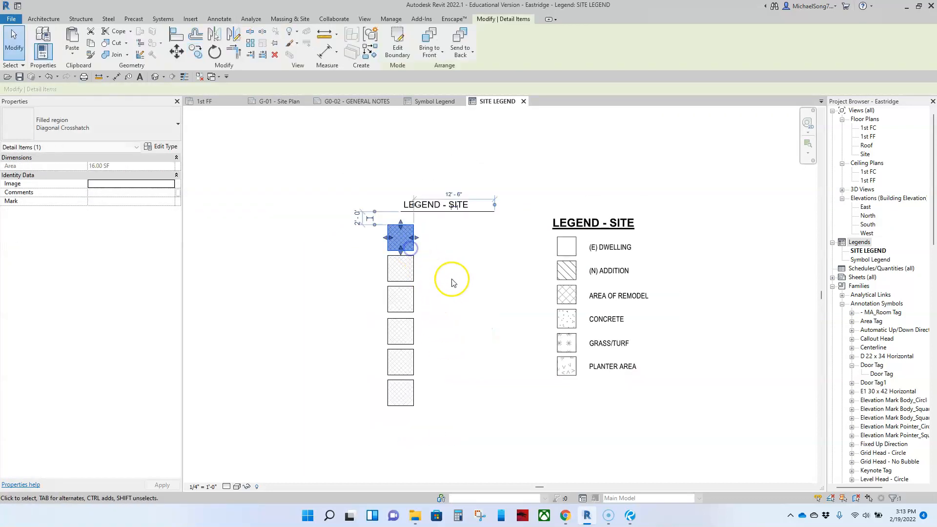
scroll(401, 253, "up", 2)
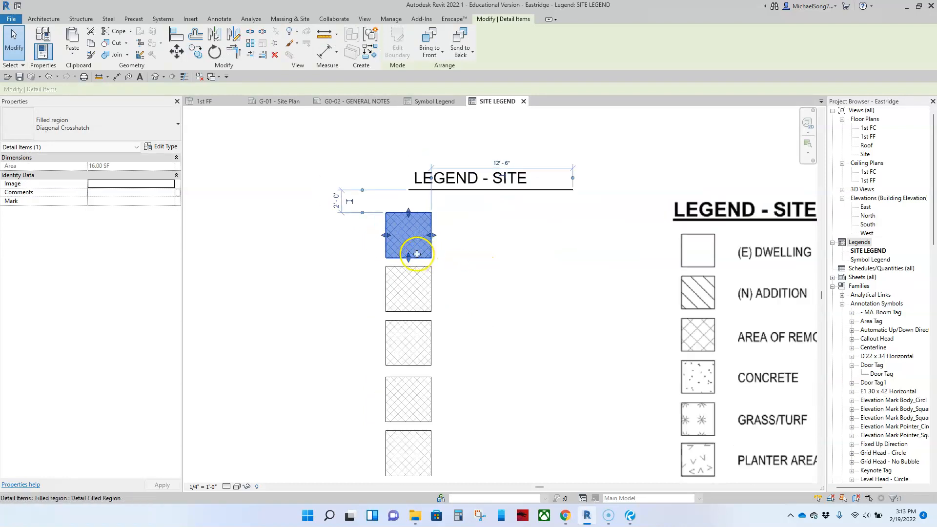
left_click(88, 138)
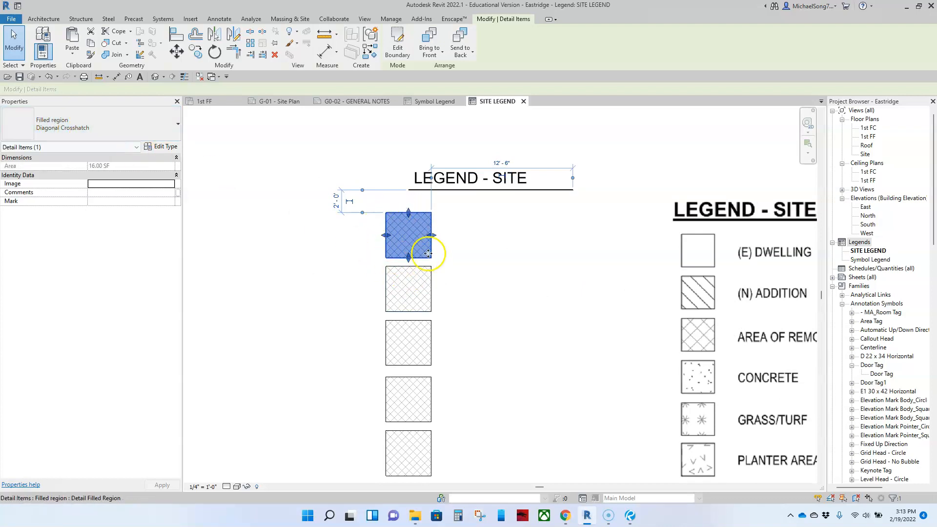
left_click(100, 132)
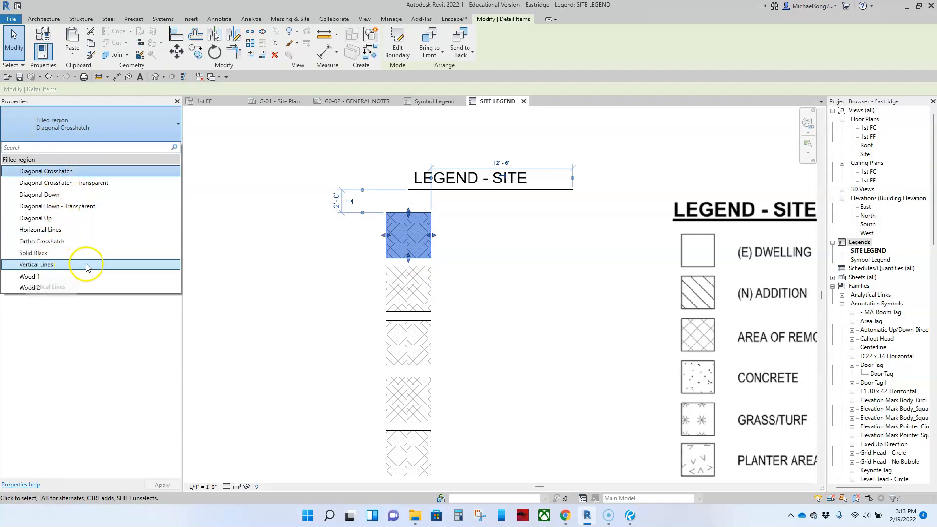
left_click(47, 253)
left_click(272, 268)
left_click(412, 255)
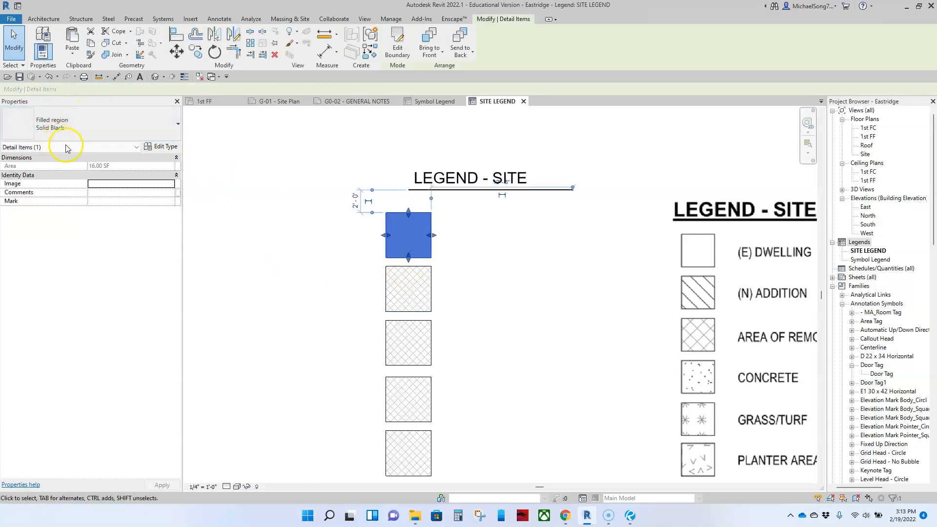
Step: Duplicate the top swatch's filled region type as "Solid WHITE"
left_click(162, 148)
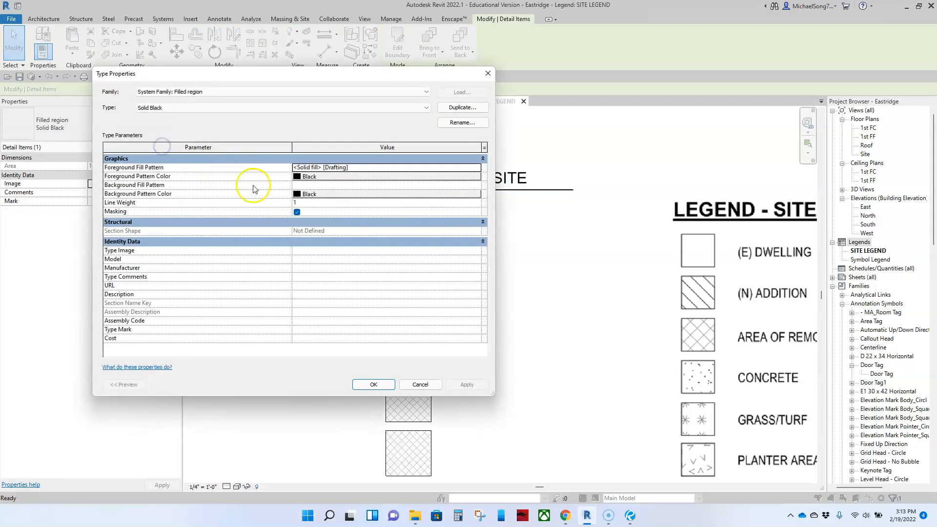
left_click(461, 107)
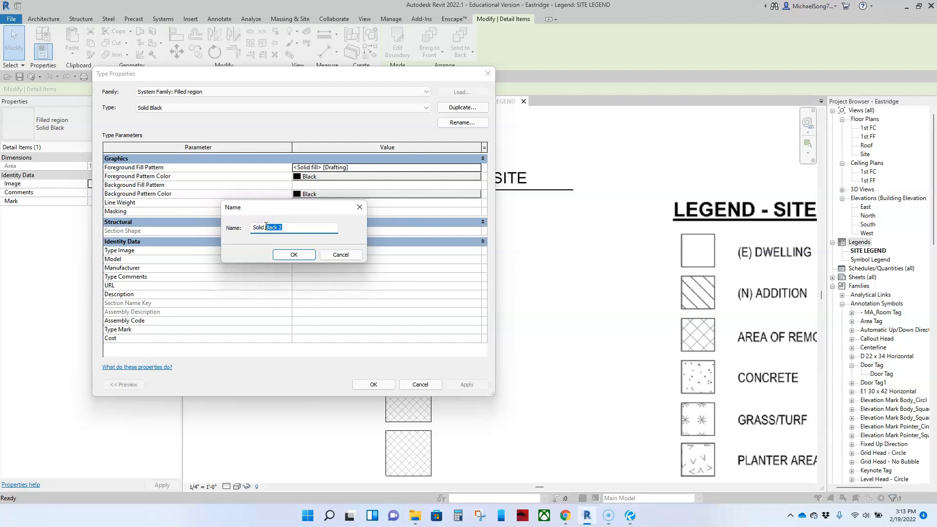
type("Solid WHITE")
left_click(295, 253)
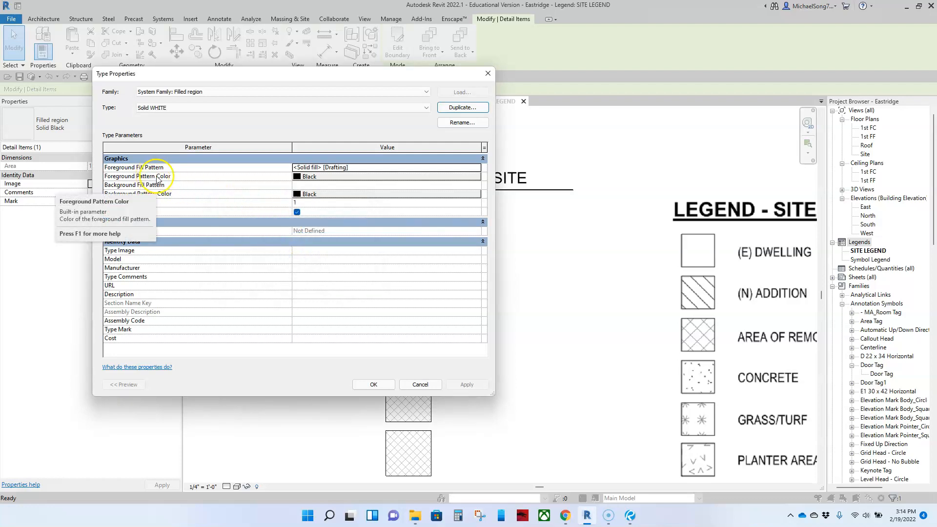
Step: Set the foreground pattern color of the Solid WHITE type to White
left_click(304, 176)
left_click(281, 219)
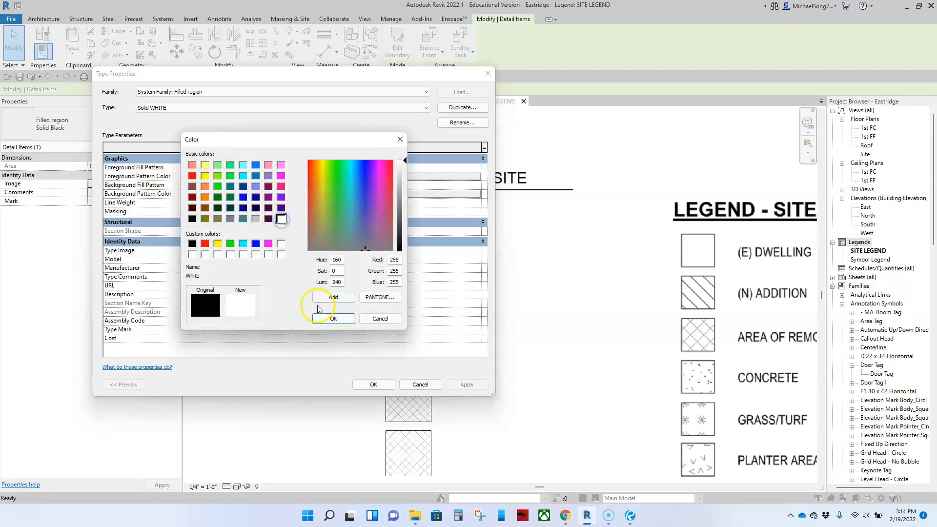
left_click(330, 317)
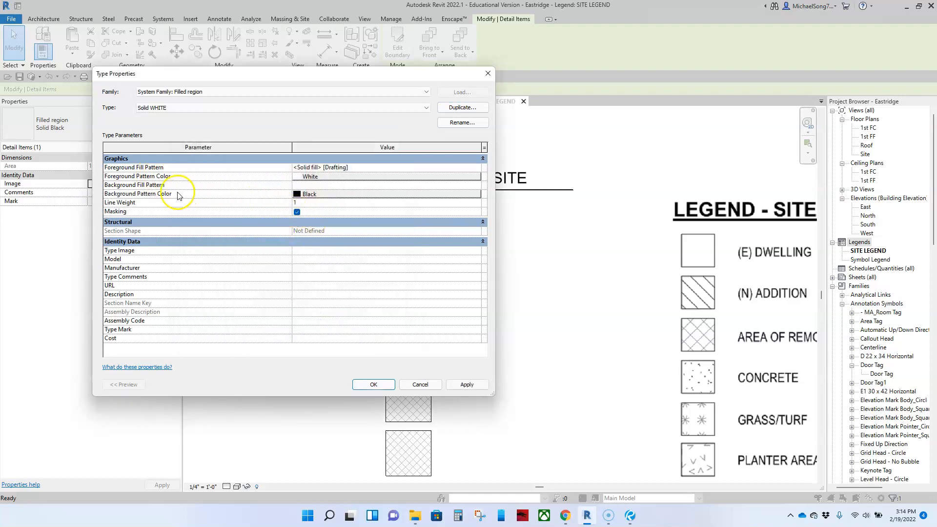
left_click(321, 181)
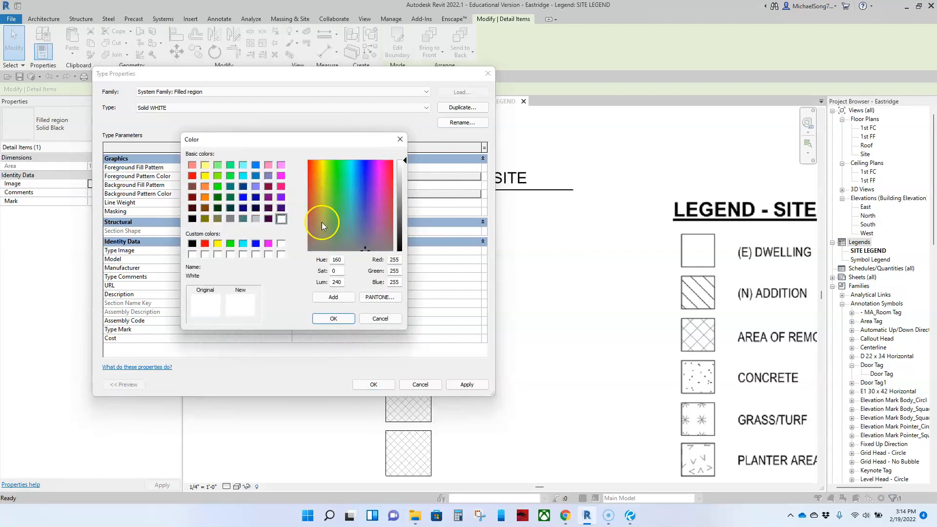
left_click(334, 318)
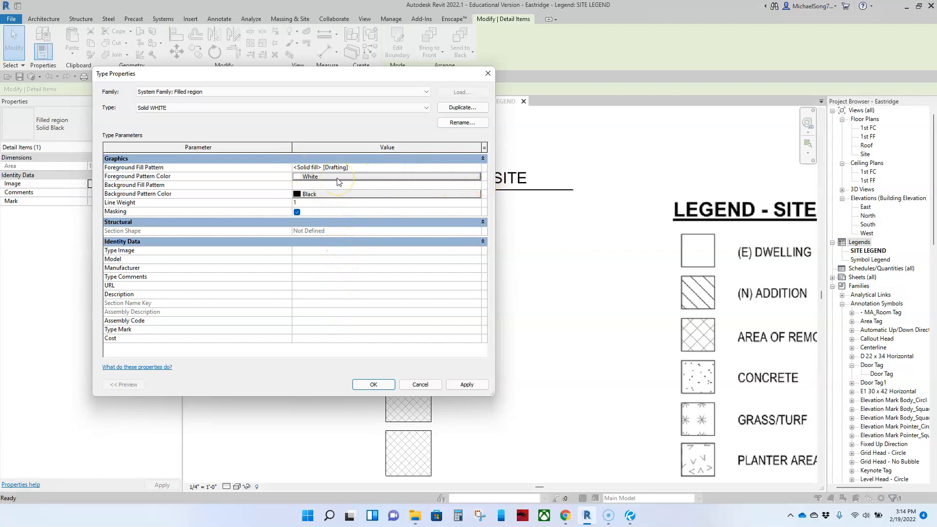
Step: Set the foreground fill pattern of the Solid WHITE type to <No pattern>
left_click(361, 168)
left_click(477, 168)
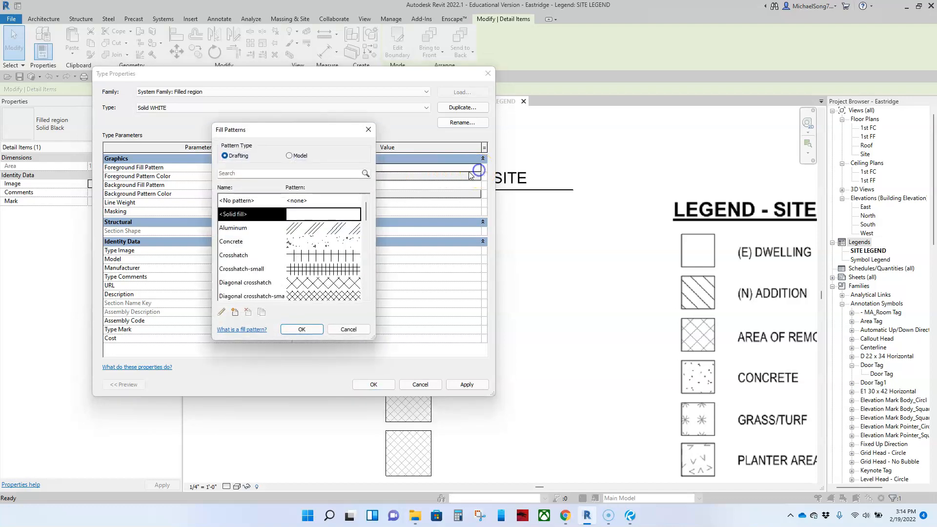
left_click(293, 201)
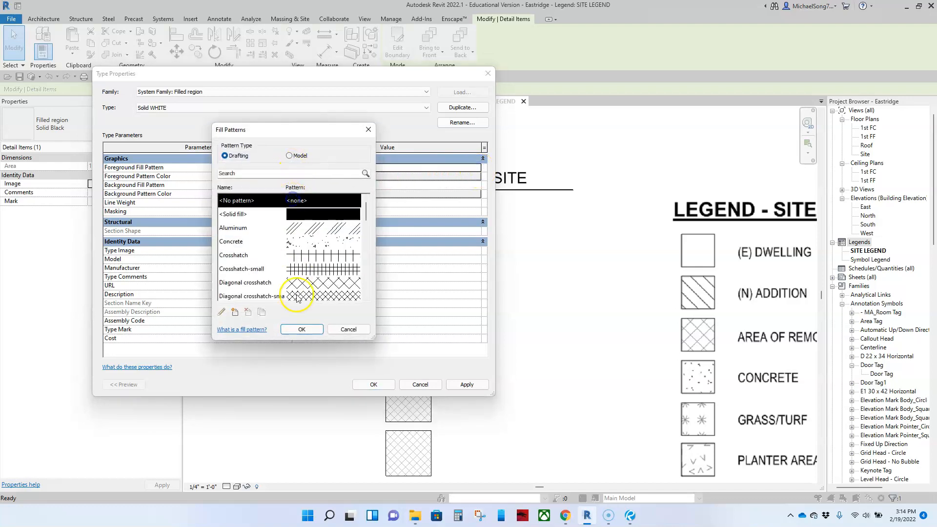
left_click(301, 329)
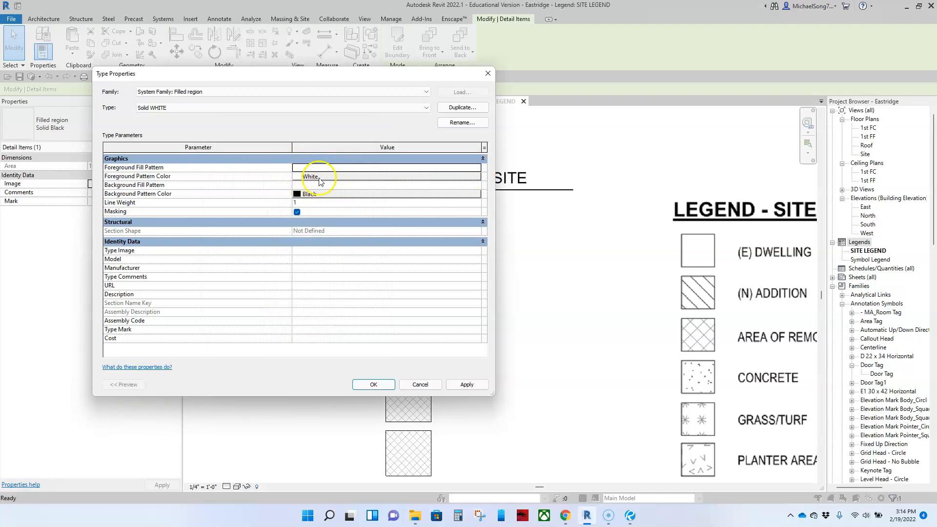
Step: Set the background fill pattern of the Solid WHITE type to <Solid fill>
left_click(316, 186)
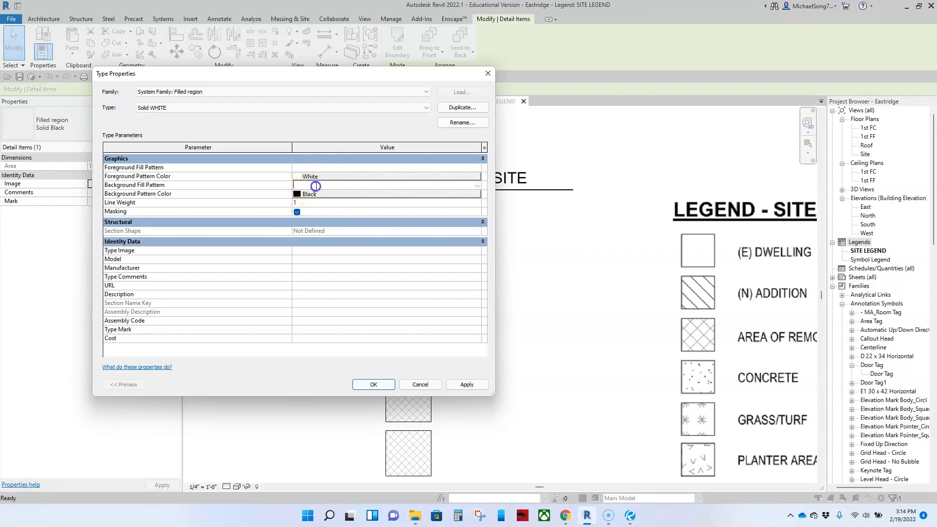
left_click(476, 189)
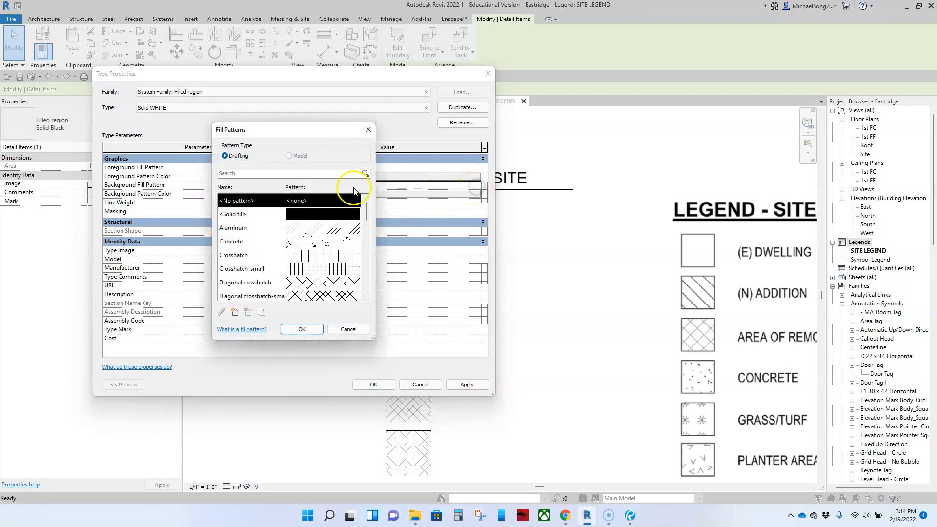
left_click(301, 214)
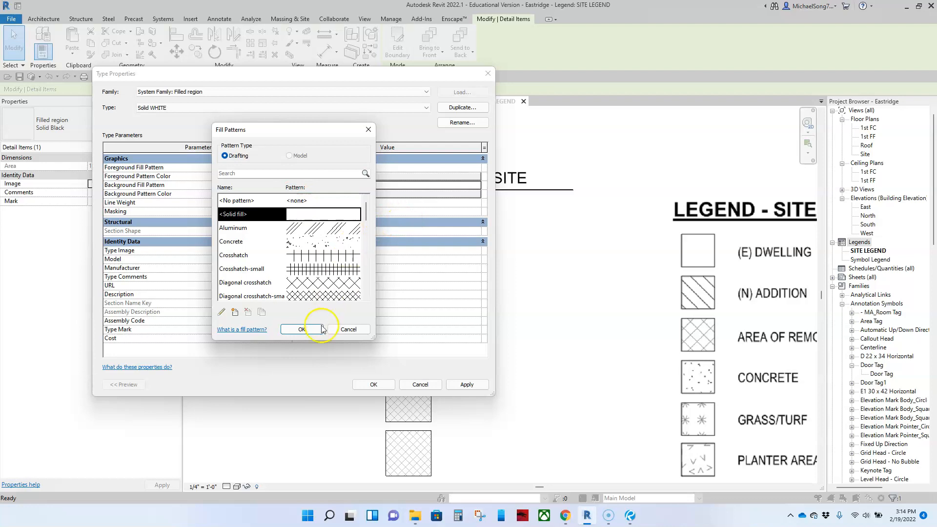
left_click(306, 328)
Step: Set the background pattern color of the Solid WHITE type to White and apply the type to the top swatch
left_click(309, 194)
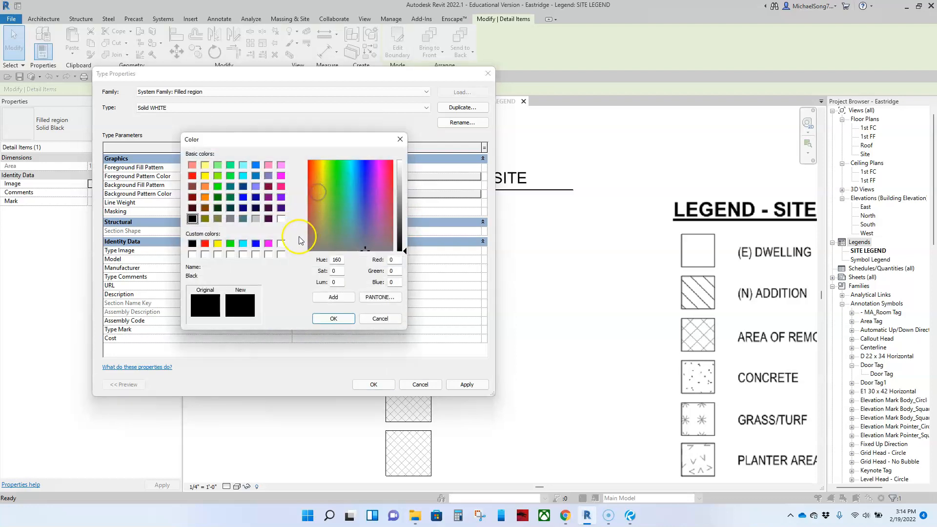
left_click(282, 219)
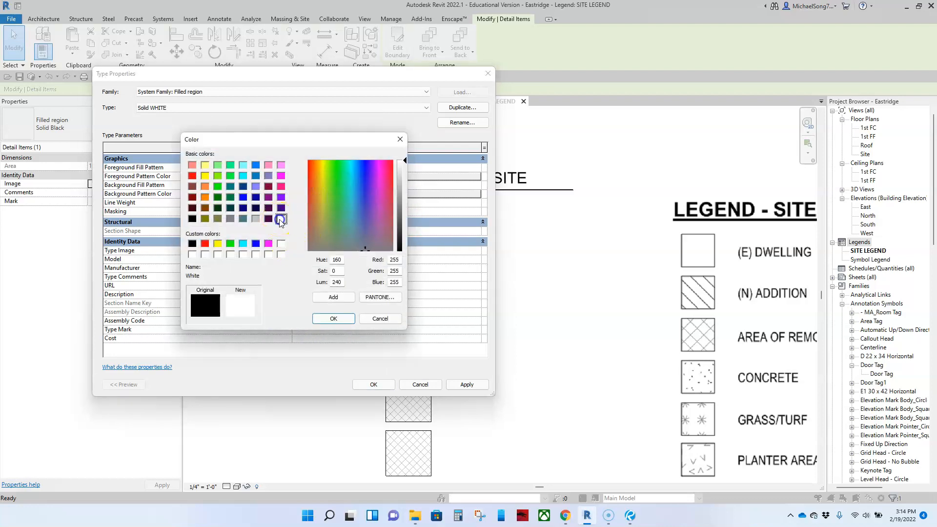
left_click(330, 319)
left_click(315, 167)
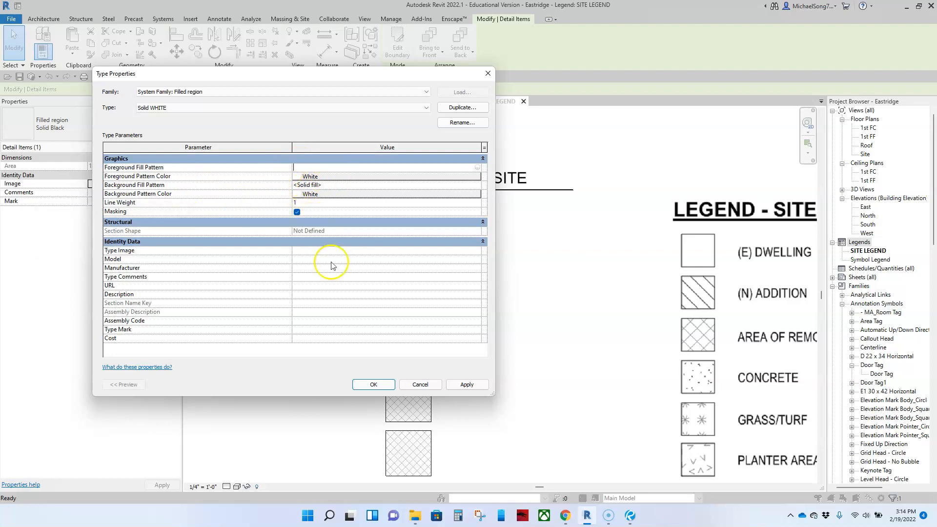
left_click(373, 385)
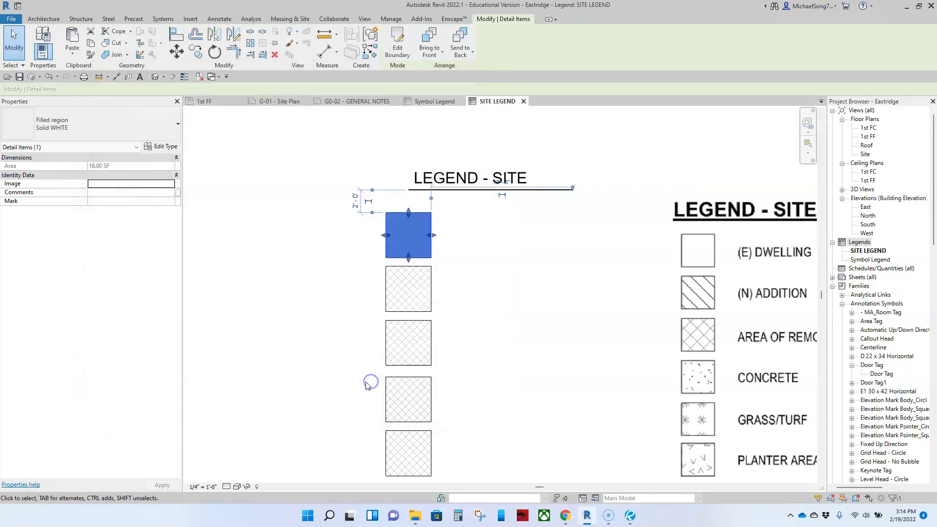
left_click(343, 361)
scroll(453, 279, "down", 1)
middle_click_drag(471, 305, 405, 260)
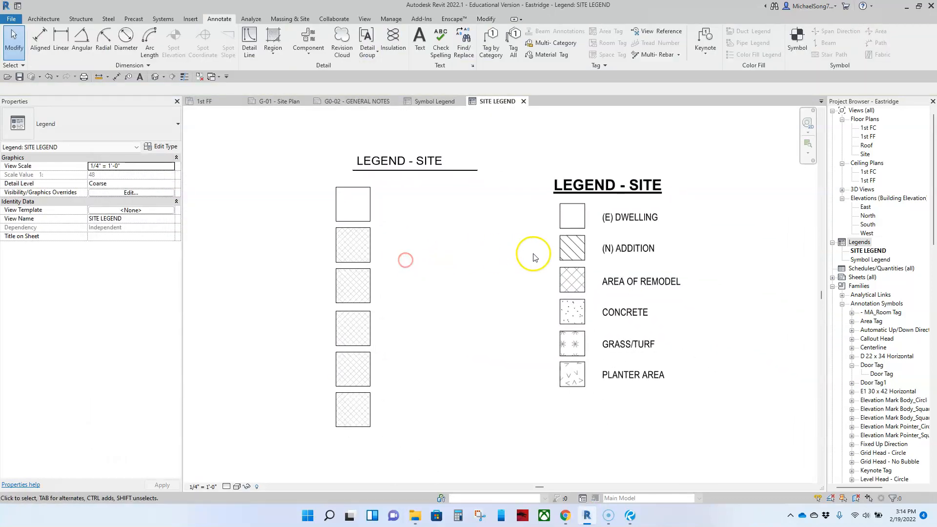
Step: Change the second swatch's filled region type to Diagonal Down
left_click(364, 236)
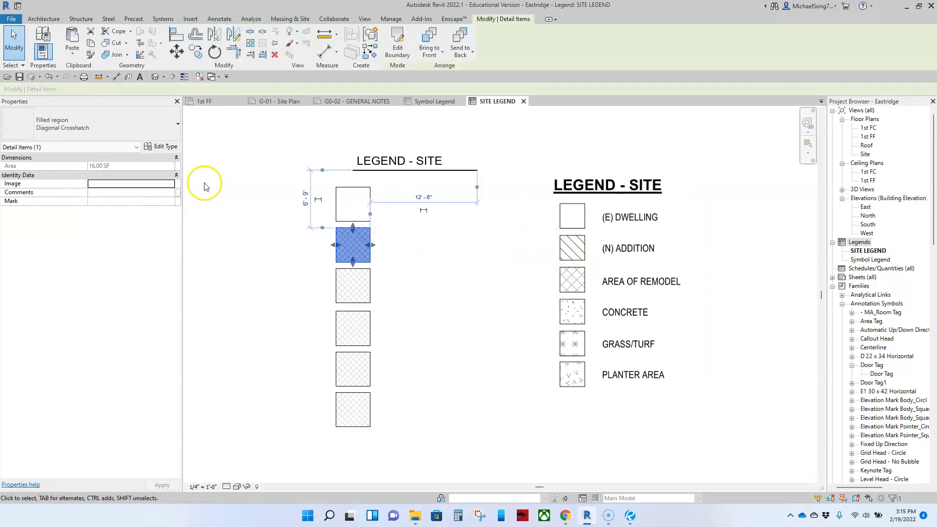
left_click(120, 130)
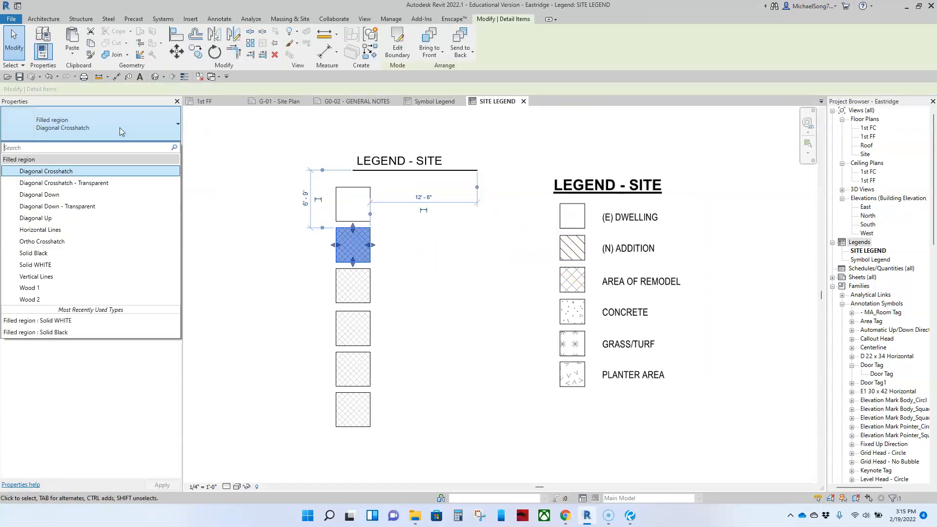
left_click(58, 195)
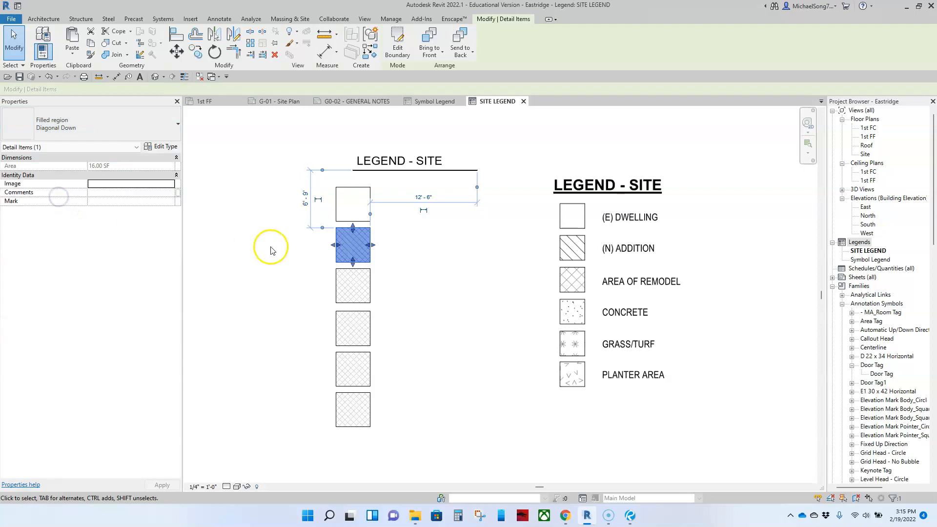
left_click(267, 246)
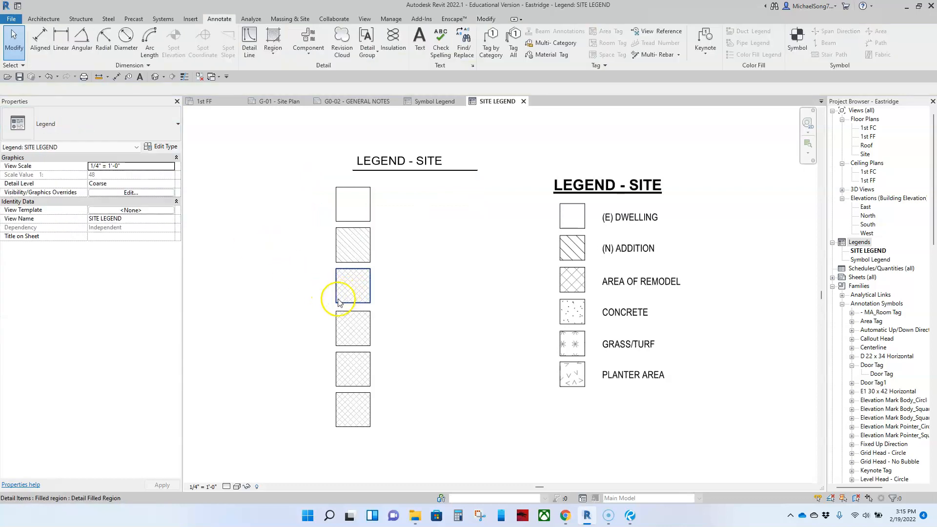
Step: Change the fourth swatch's filled region type to Solid WHITE
left_click(365, 328)
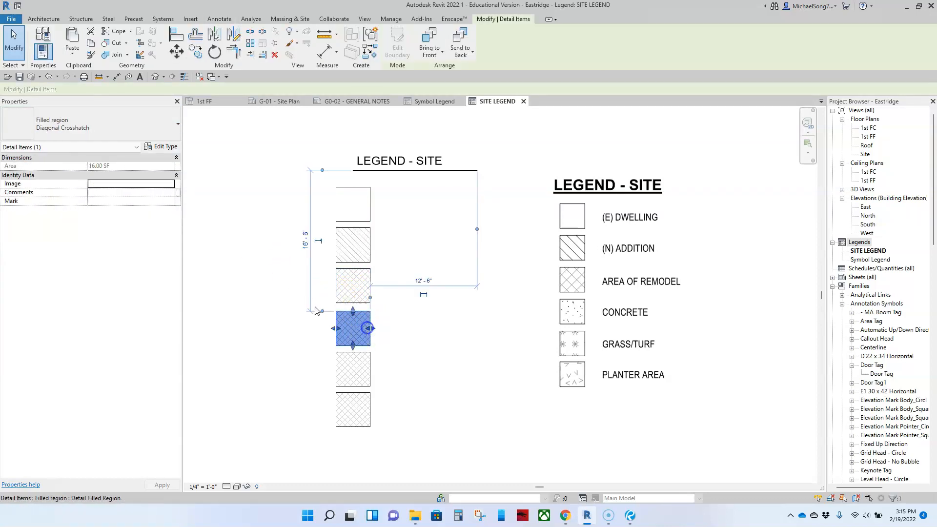
left_click(140, 134)
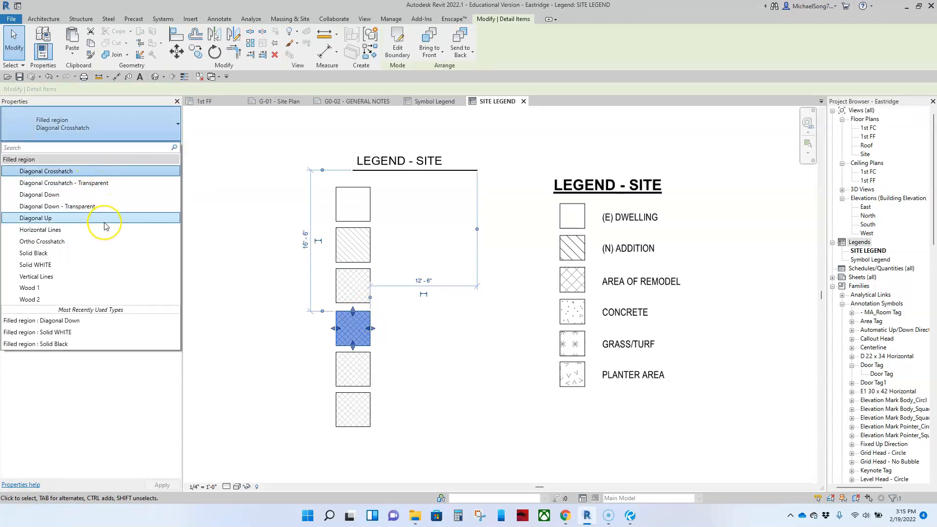
left_click(55, 264)
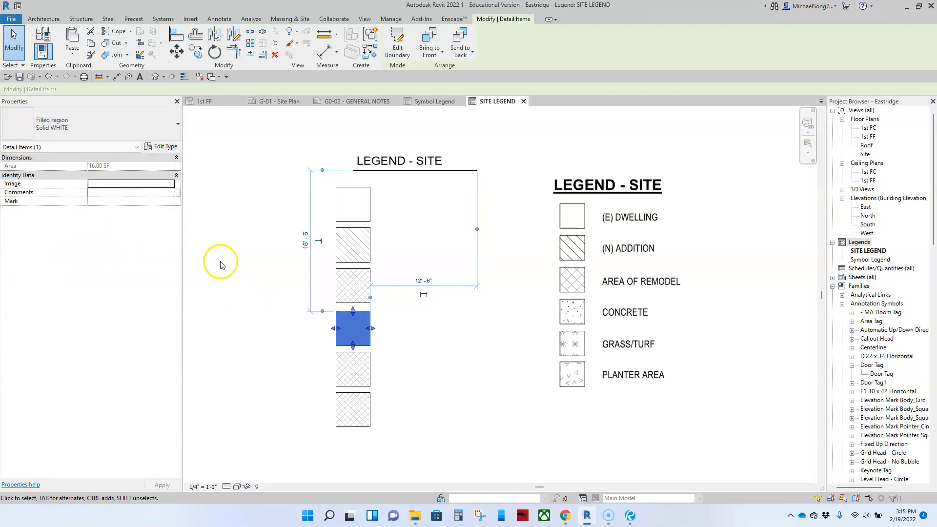
Step: Duplicate the fourth swatch's filled region type as "CONC"
left_click(165, 148)
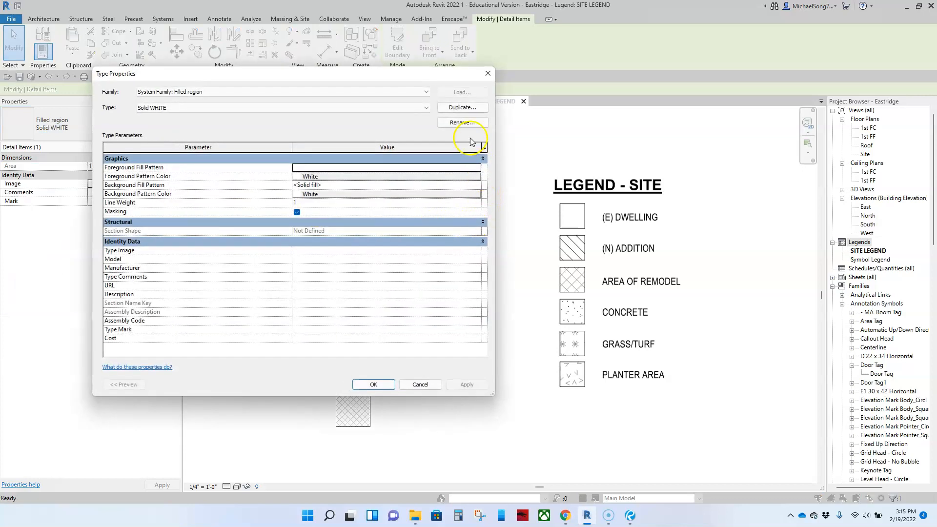
left_click(462, 107)
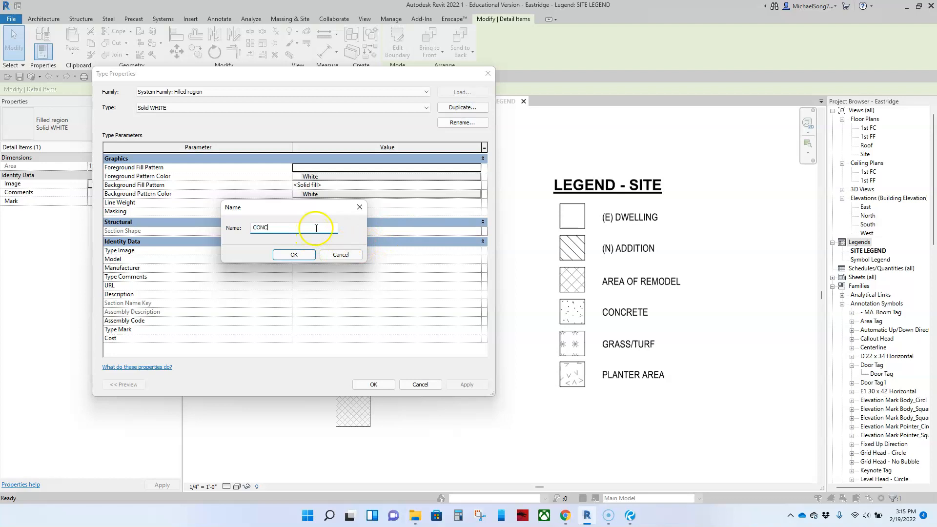
left_click(301, 252)
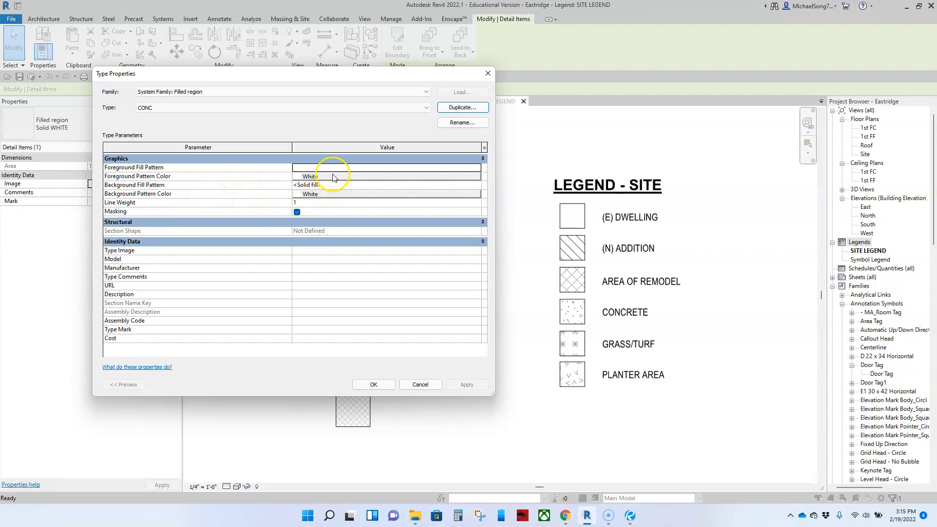
Step: Set the CONC type's foreground fill pattern to the Concrete drafting pattern
left_click(476, 169)
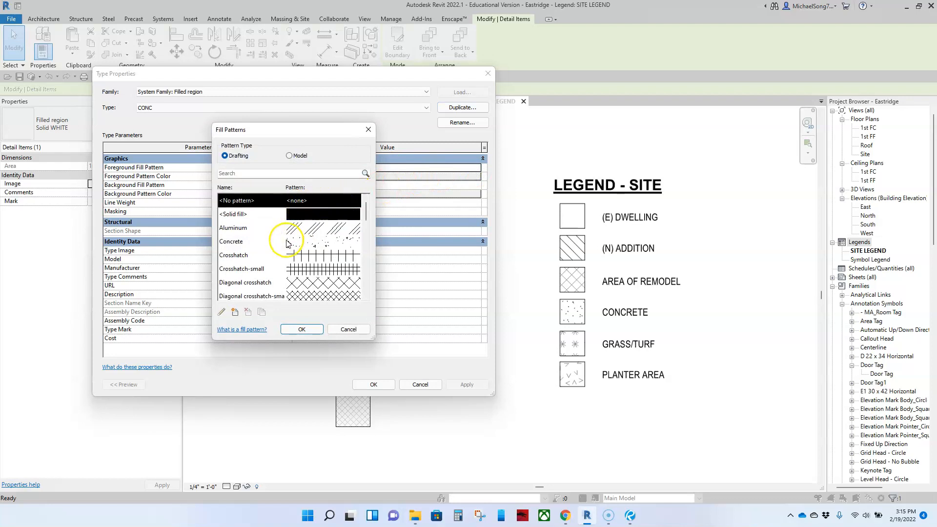
left_click(317, 244)
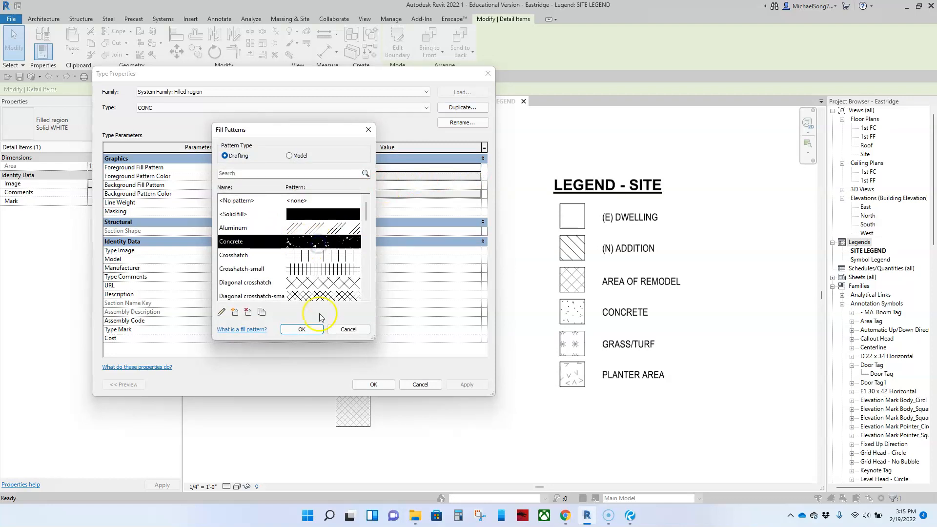
left_click(302, 329)
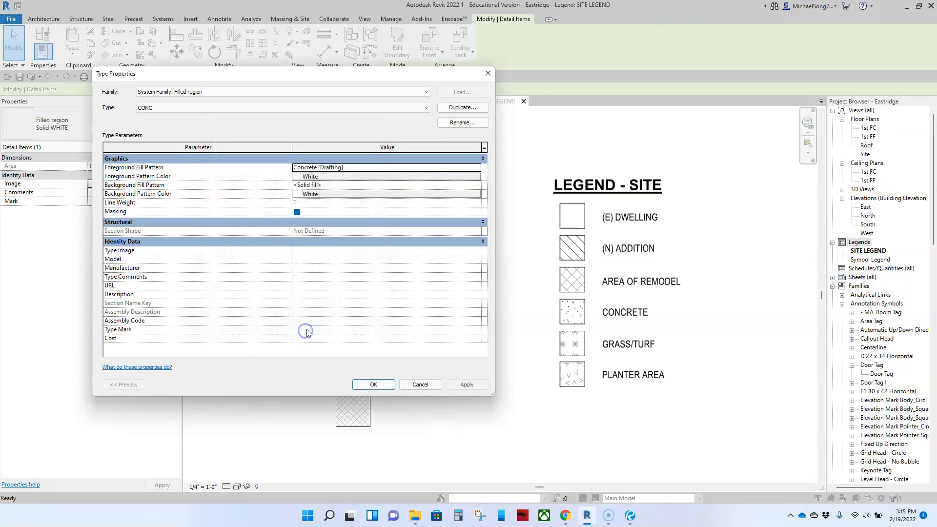
Step: Set the CONC type's foreground pattern color to gray RGB 128-128-128 and apply the type to the fourth swatch
left_click(351, 177)
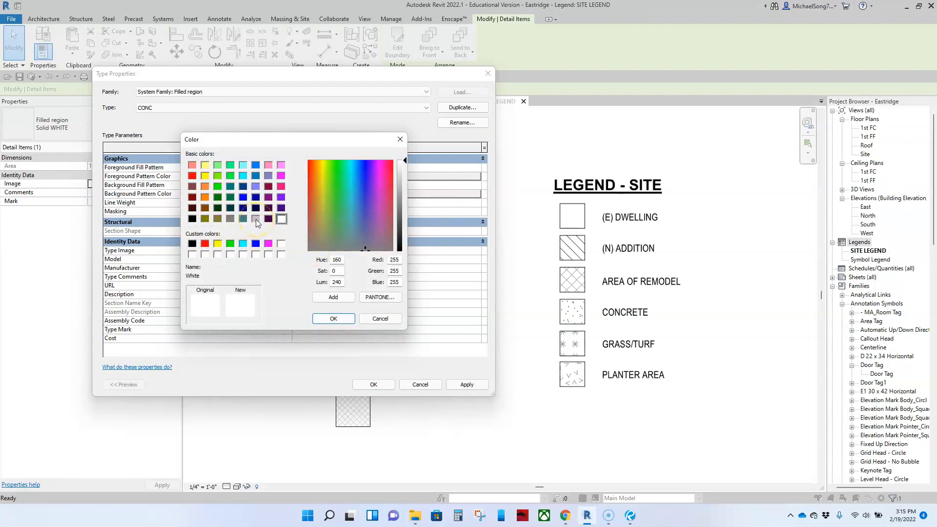
left_click(228, 218)
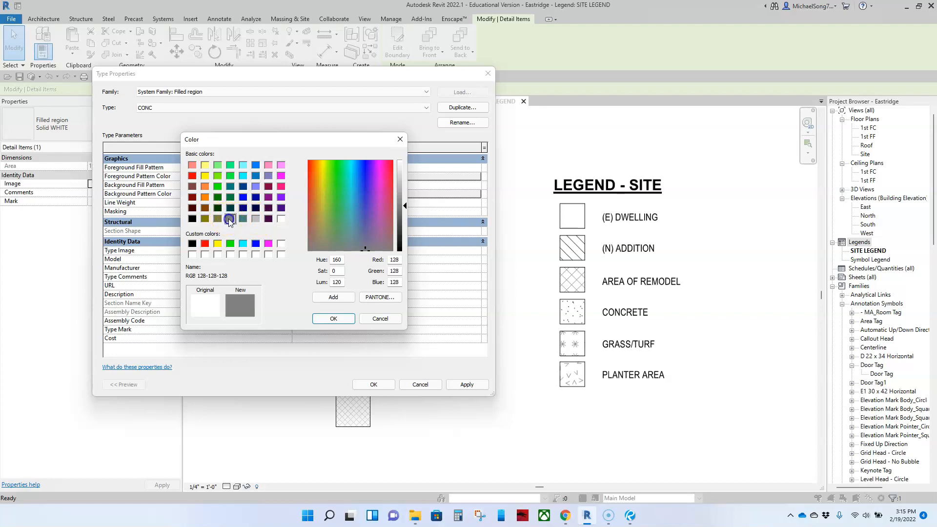
left_click(318, 318)
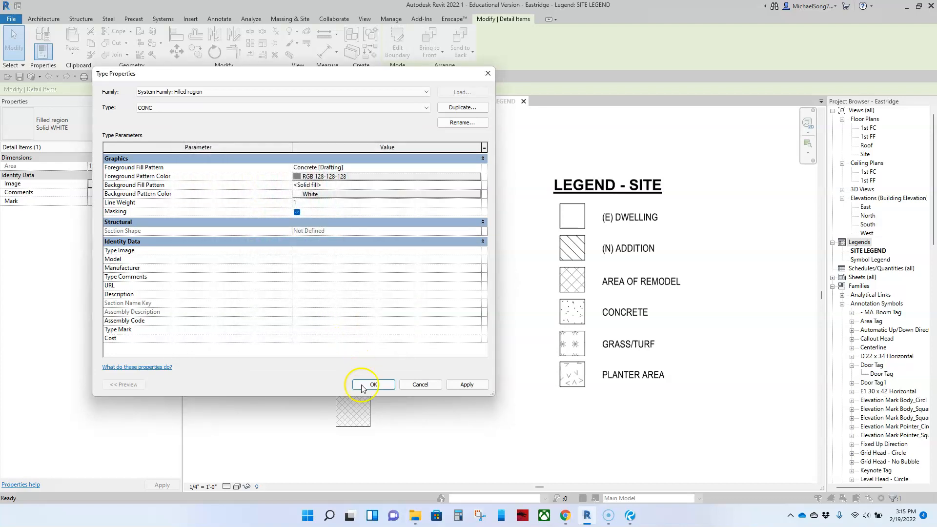
left_click_drag(326, 73, 657, 121)
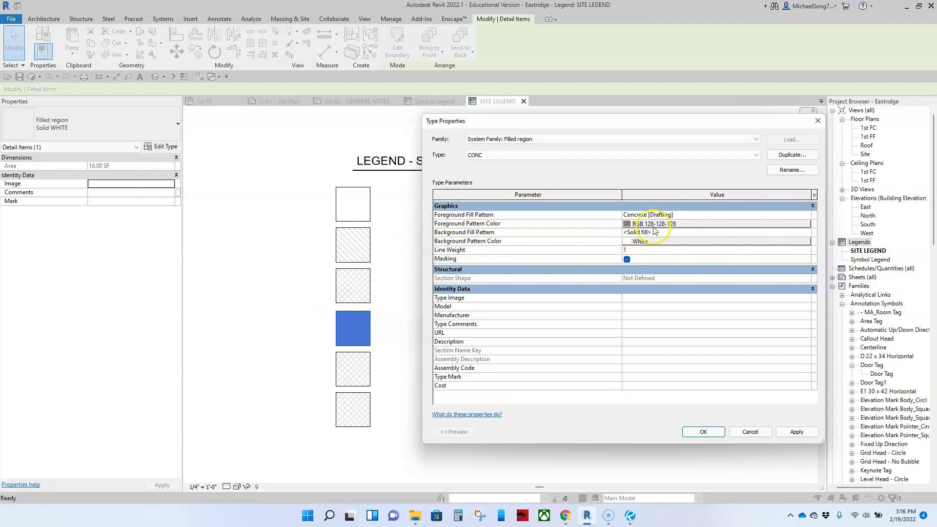
left_click(701, 432)
left_click(456, 366)
Step: Duplicate the fifth swatch's Diagonal Crosshatch filled region type as "GRASS/TURF"
scroll(386, 361, "up", 2)
middle_click_drag(447, 395, 433, 353)
left_click(356, 342)
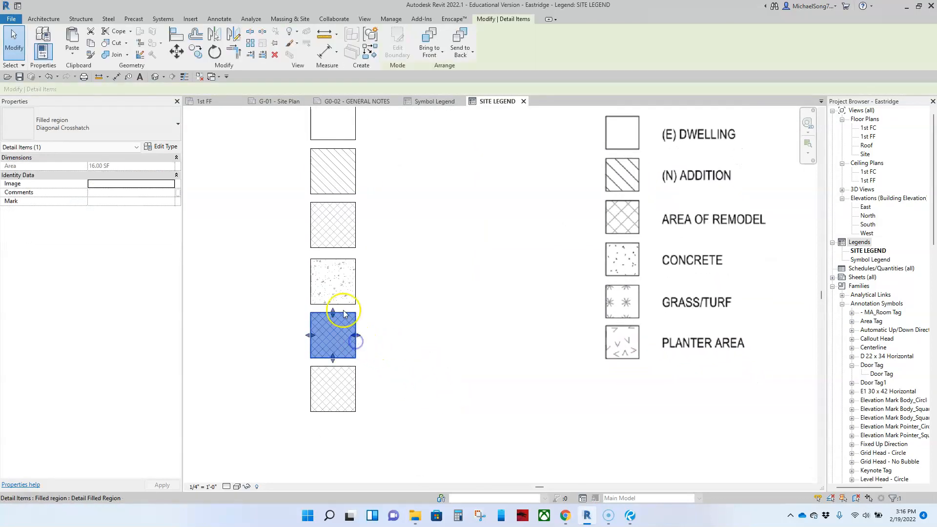
left_click(163, 147)
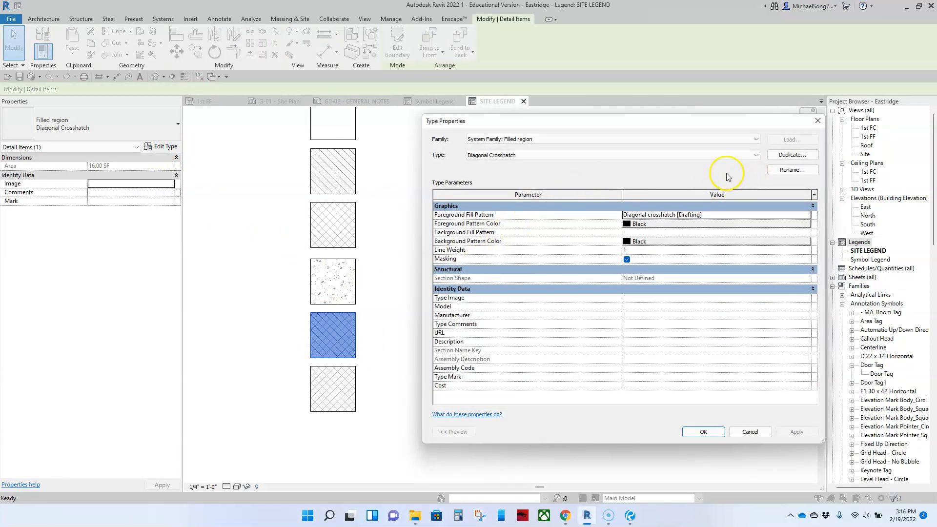
left_click(741, 154)
left_click(738, 155)
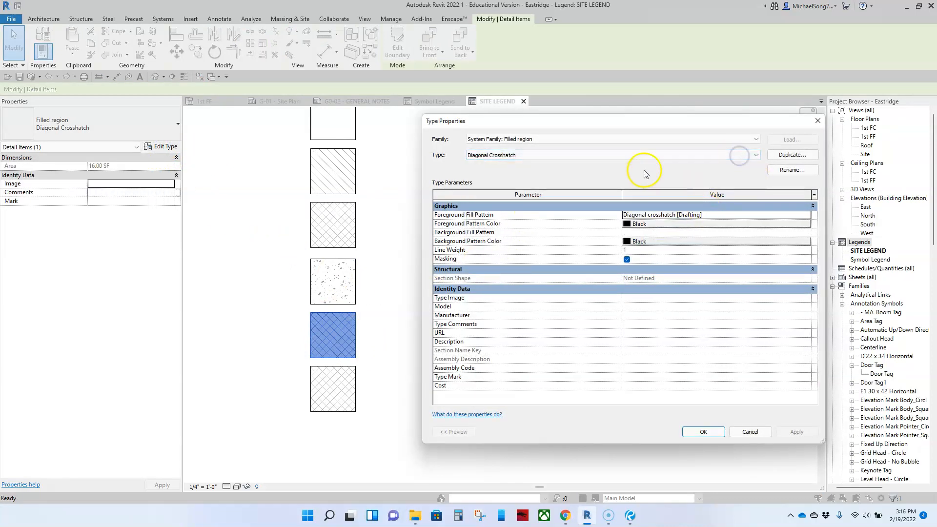
left_click_drag(707, 119, 654, 92)
left_click(752, 123)
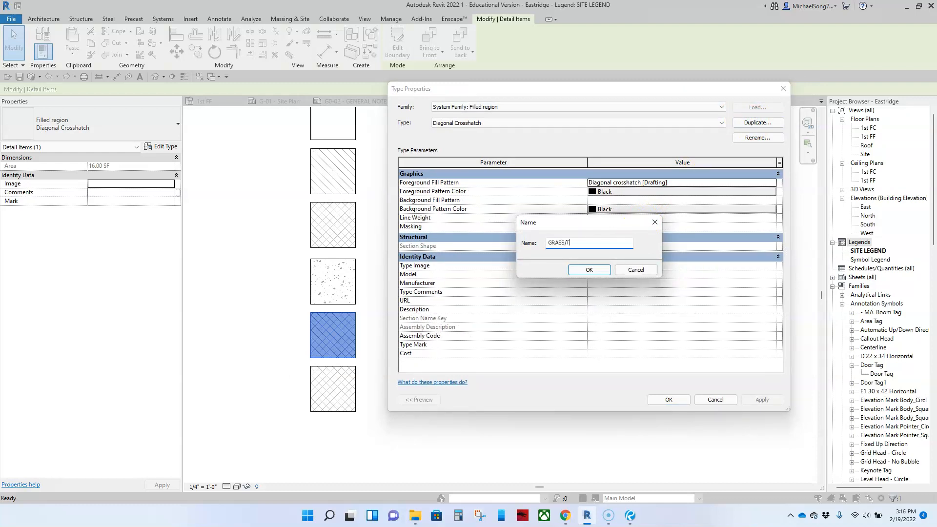
left_click(589, 269)
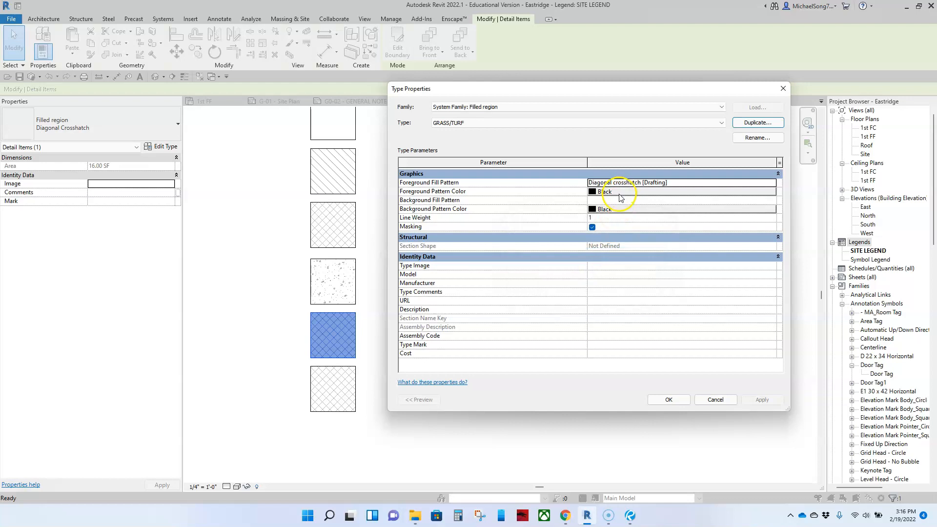
Step: Set the GRASS/TURF type's background pattern color to White
left_click(628, 210)
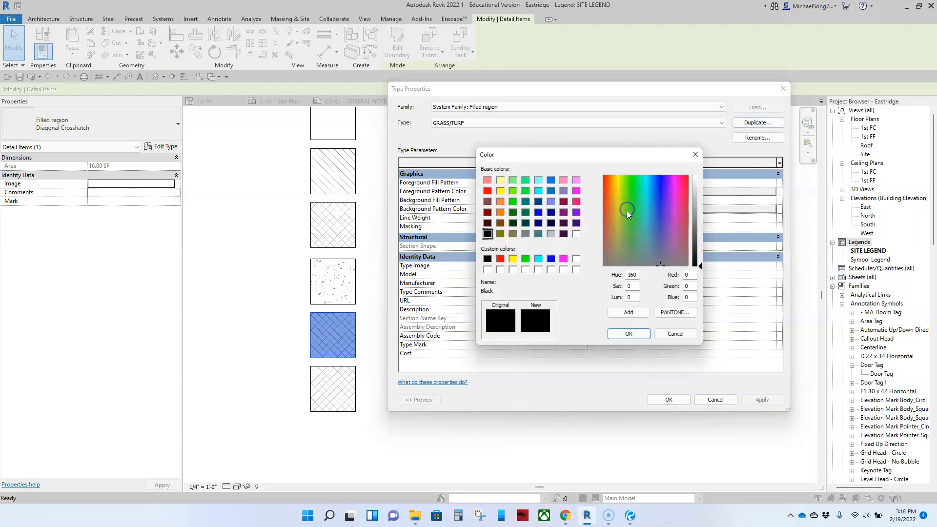
left_click(576, 234)
left_click(628, 334)
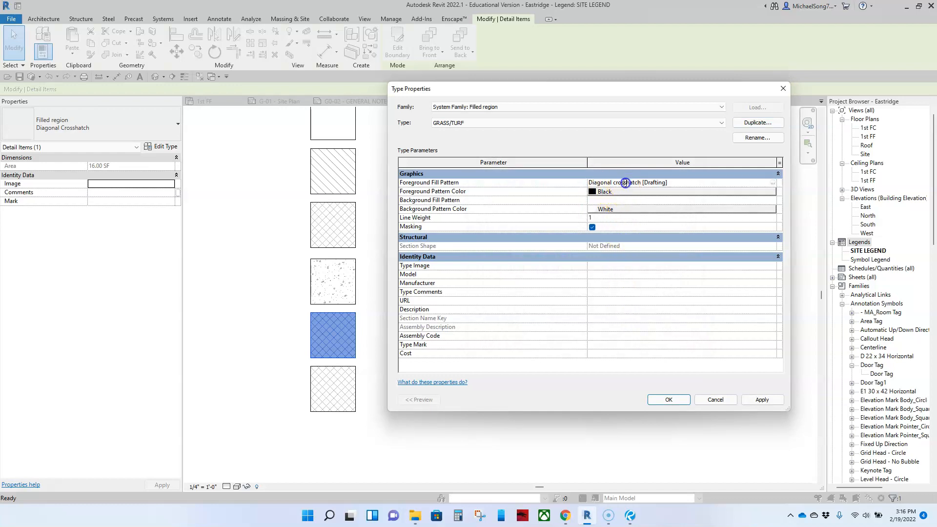
Step: Look through the available drafting fill patterns for one that matches the grass/turf hatch in the reference legend
left_click(773, 184)
scroll(611, 252, "down", 5)
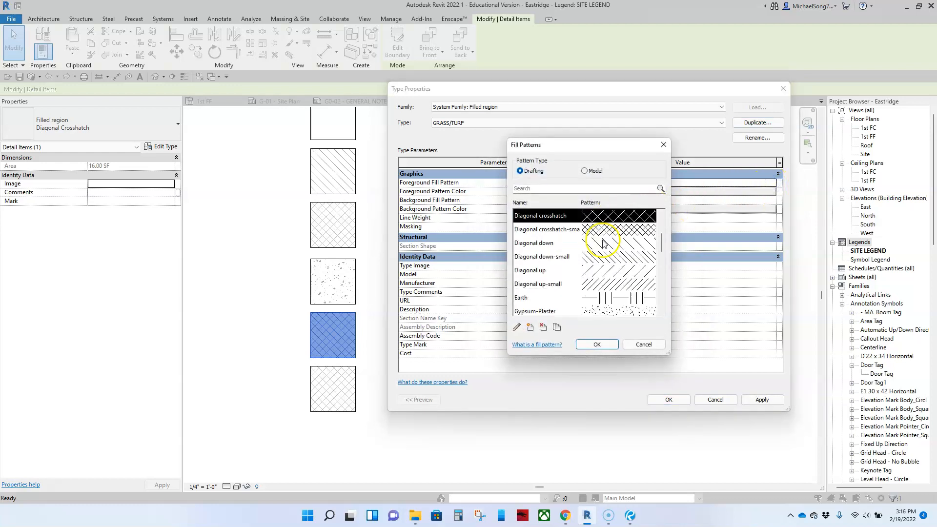
scroll(611, 251, "down", 3)
scroll(618, 273, "up", 6)
scroll(617, 281, "up", 5)
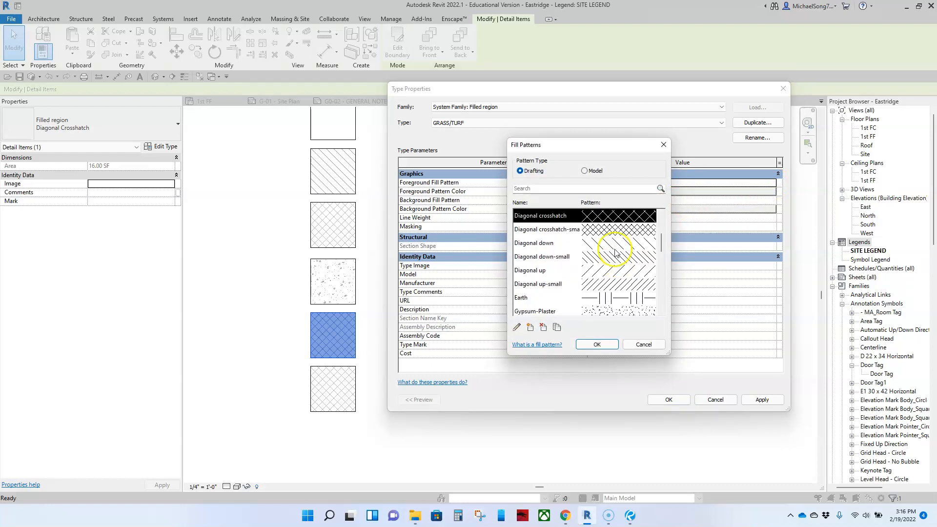
left_click_drag(595, 151, 351, 102)
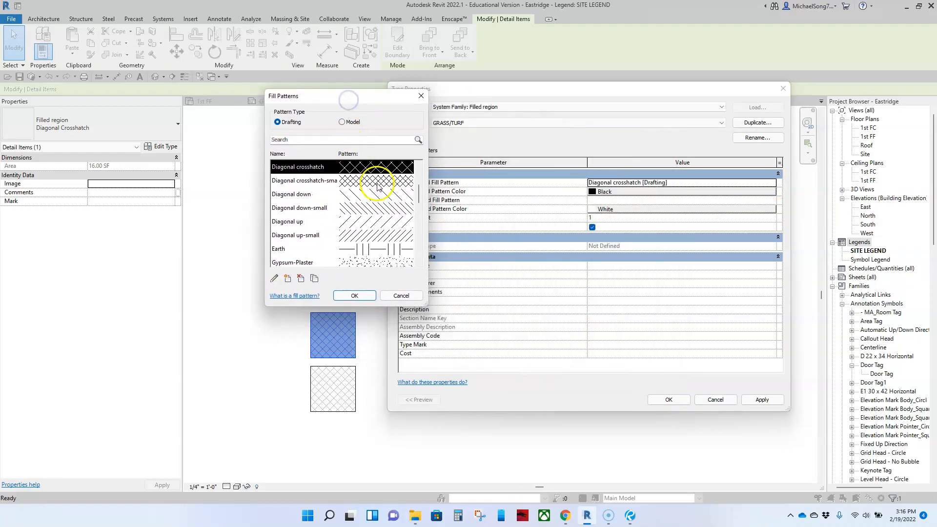
scroll(379, 190, "down", 1)
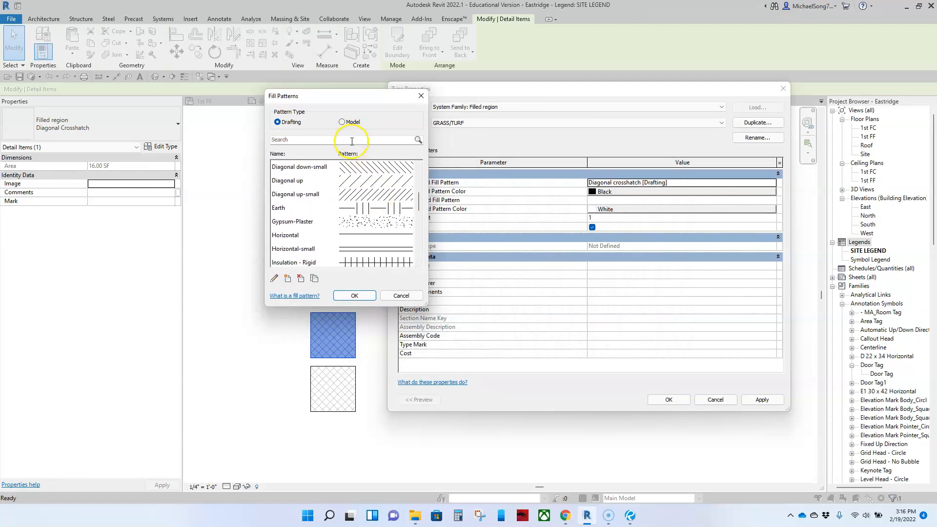
left_click(343, 124)
left_click(282, 125)
scroll(371, 193, "down", 3)
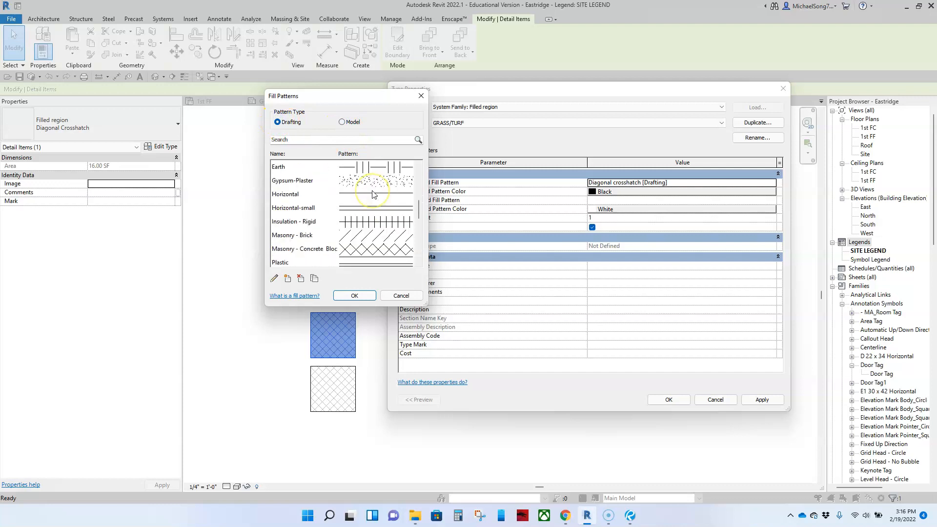
scroll(373, 195, "down", 3)
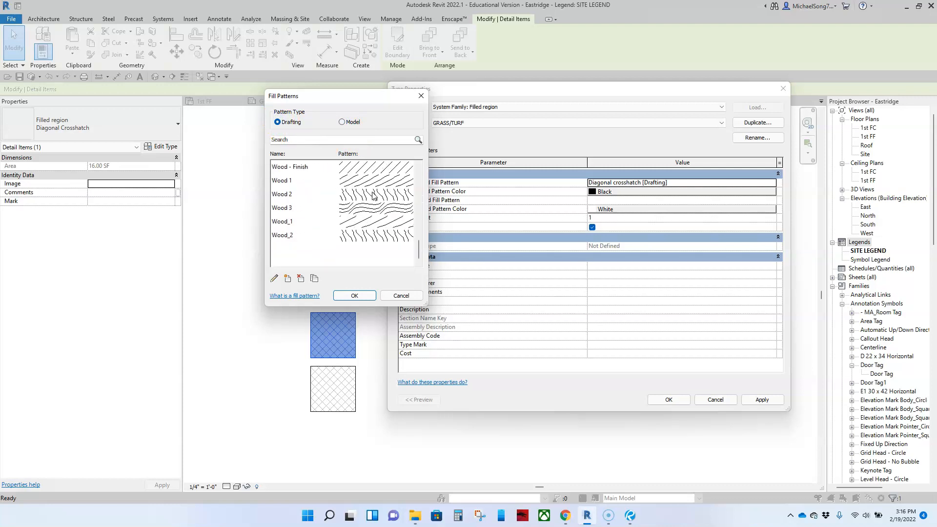
scroll(371, 185, "up", 6)
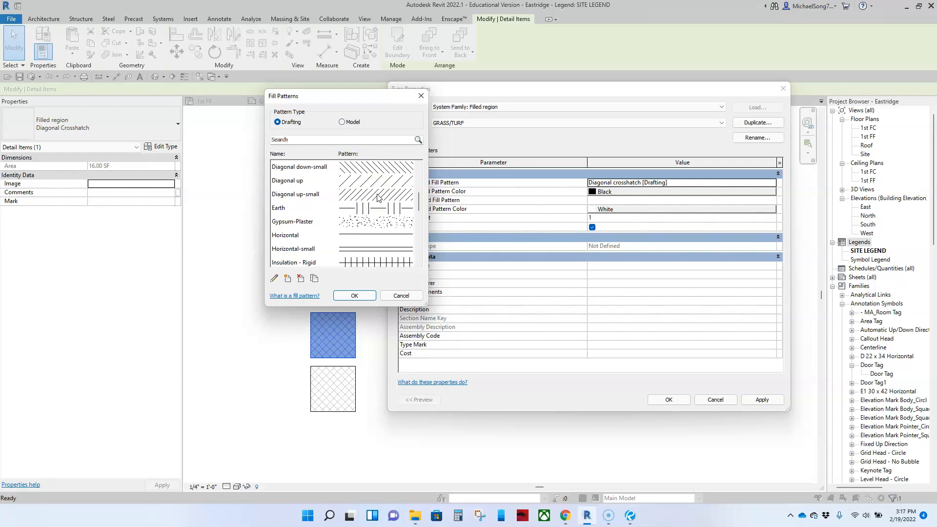
left_click_drag(317, 96, 234, 77)
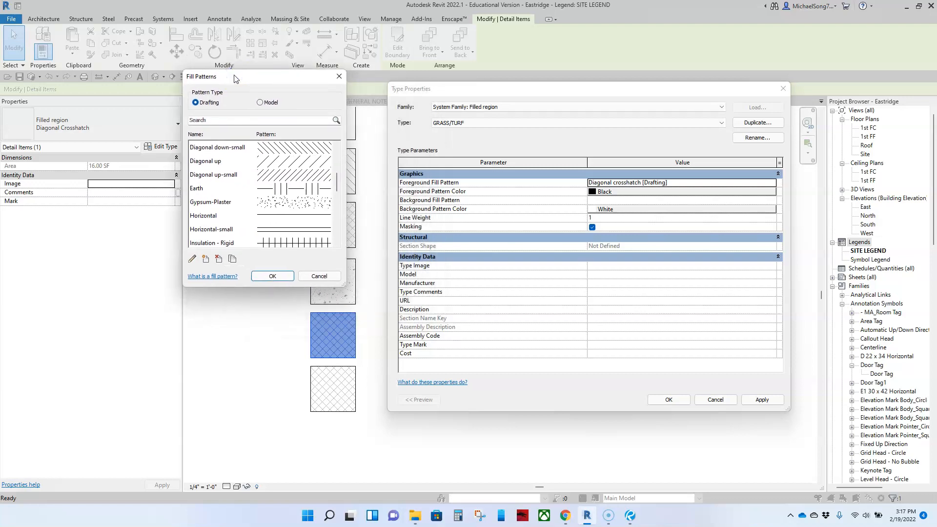
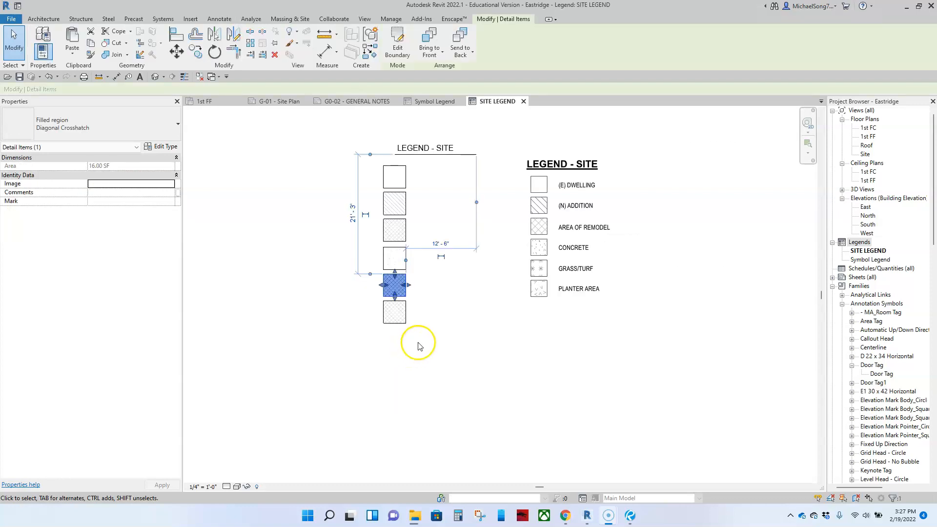
Step: Switch to File Explorer and browse the hatch pattern files in Arc 164, Module 1, pat files, drafting hatch
left_click(465, 328)
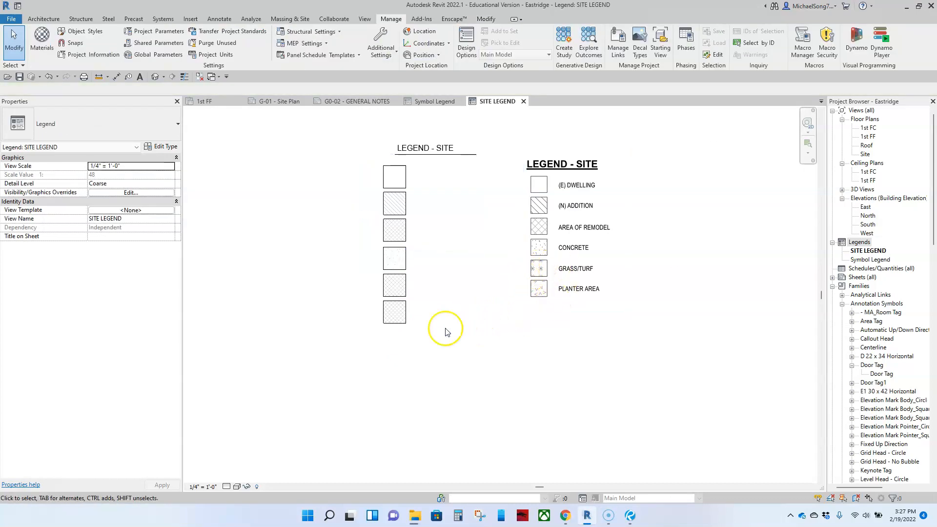
mouse_move(414, 518)
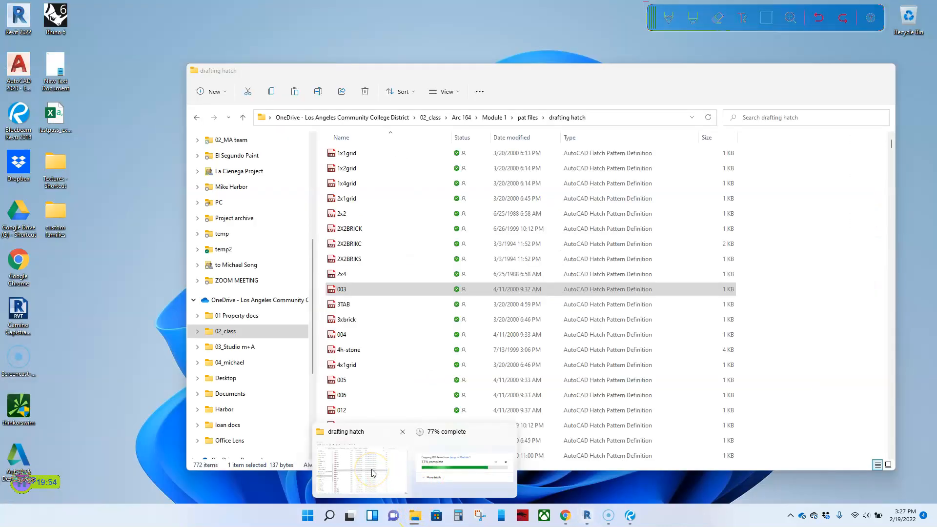
left_click(372, 473)
left_click(462, 117)
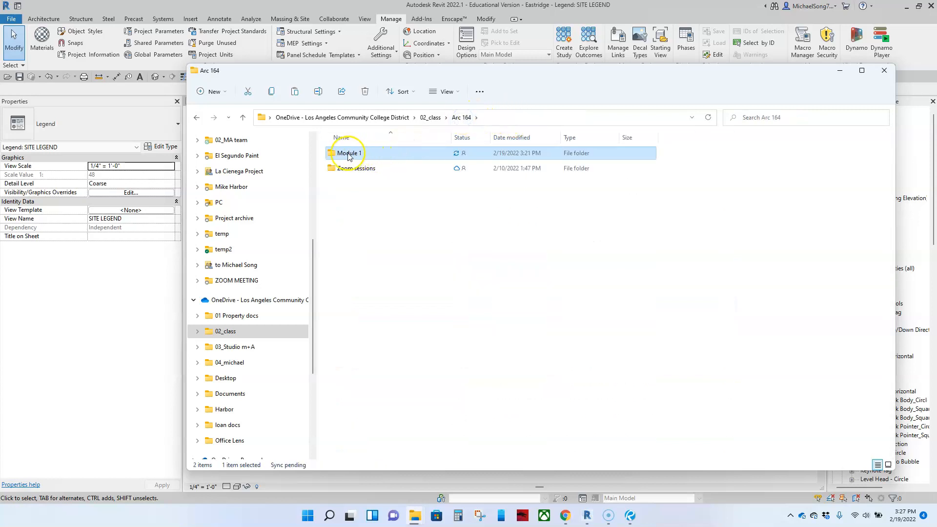
double_click(347, 153)
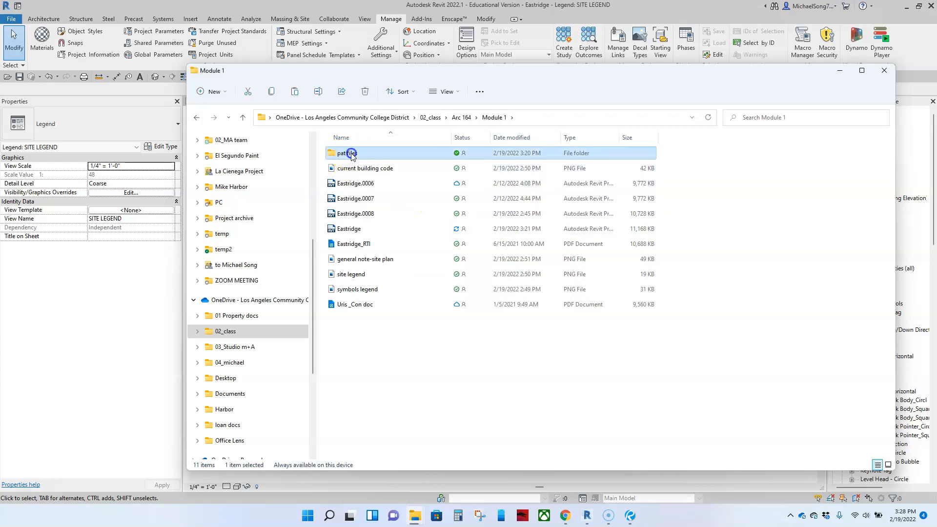
double_click(352, 154)
double_click(367, 155)
scroll(420, 230, "down", 20)
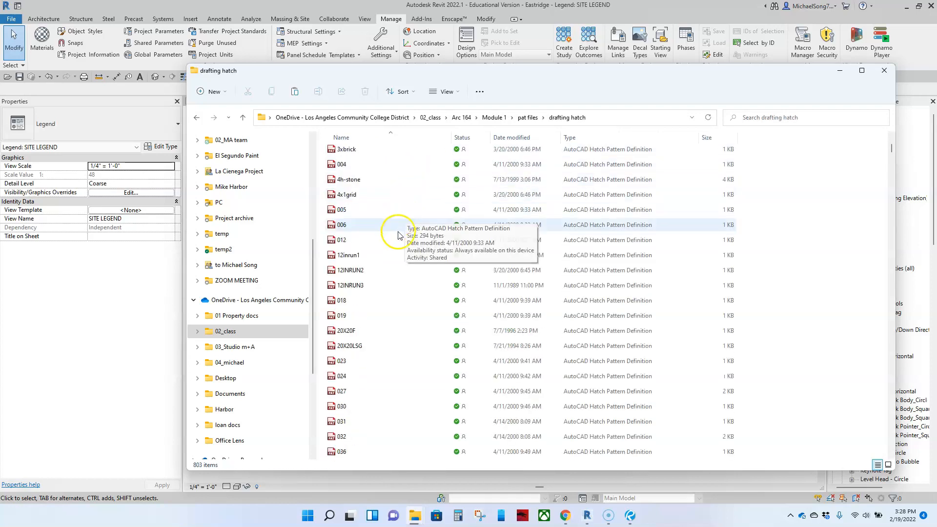
scroll(408, 326, "down", 20)
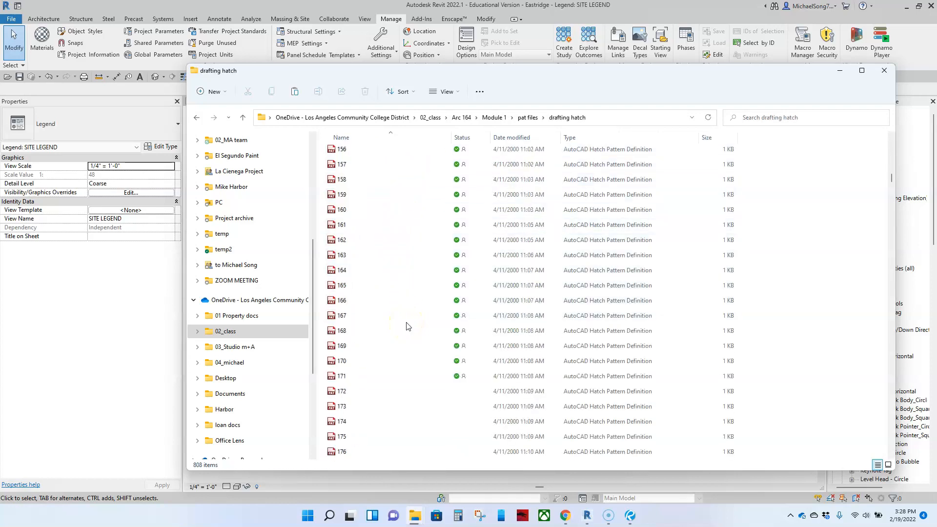
scroll(378, 315, "down", 20)
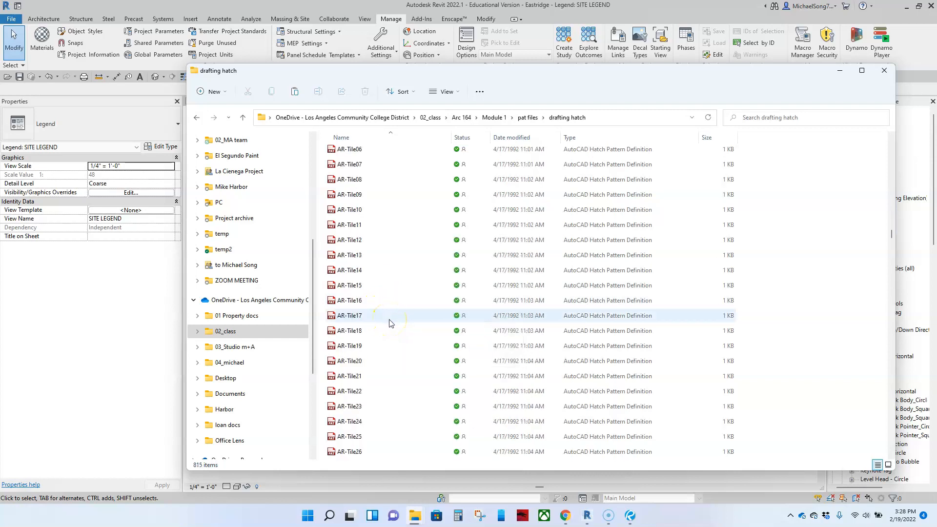
left_click(884, 70)
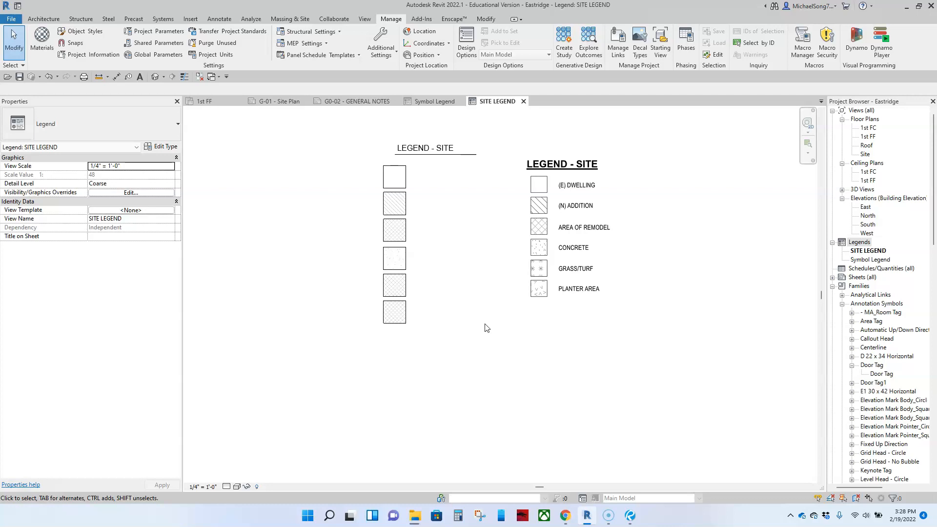
Step: Create a new filled region type named "GRASS/TURF" by duplicating the type of the fifth swatch
left_click(404, 288)
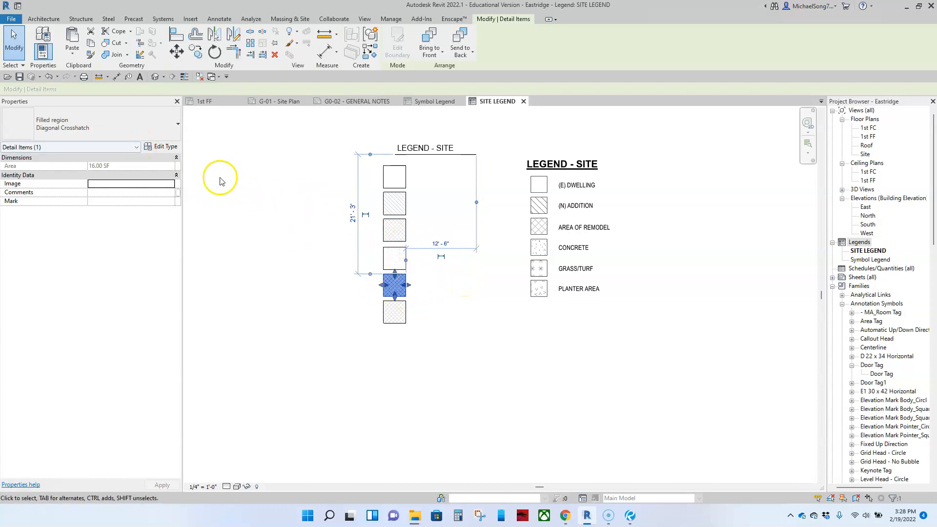
left_click(161, 146)
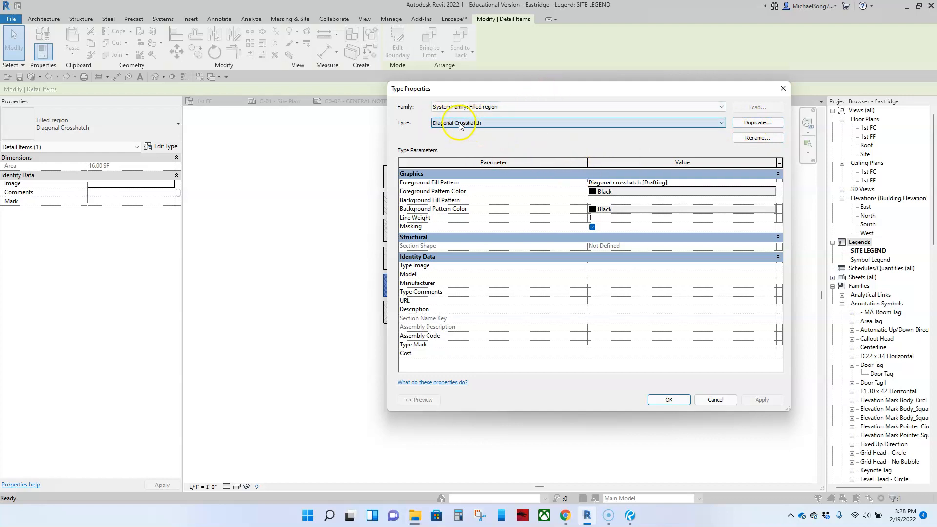
left_click(757, 123)
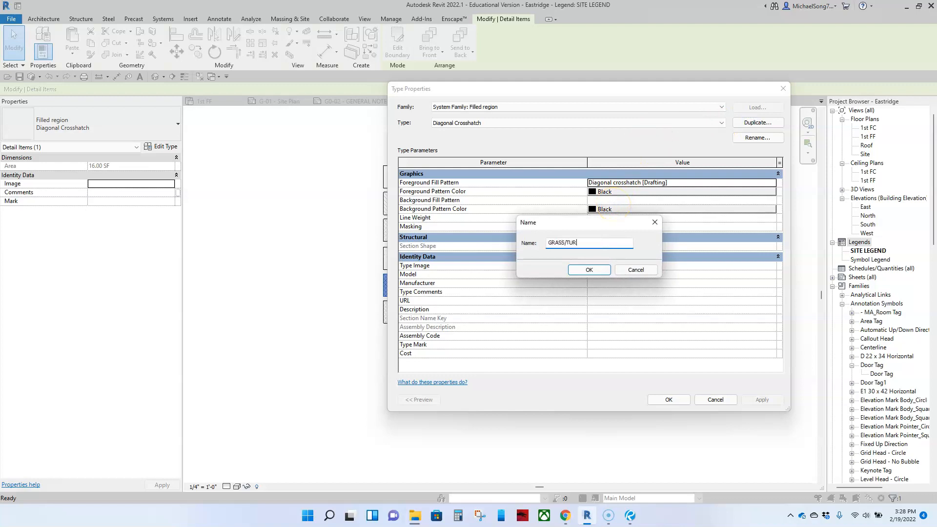
key("Return")
left_click(684, 124)
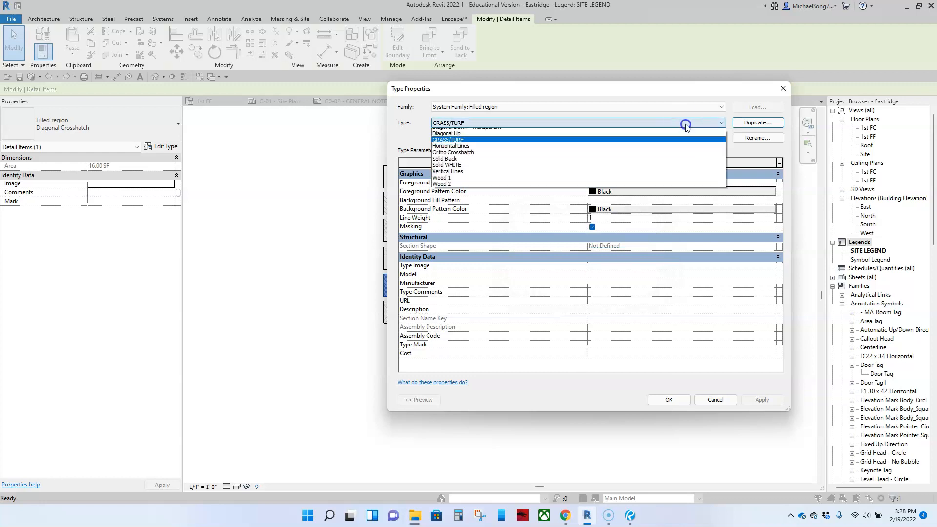
Step: Switch the type selection back to GRASS/TURF and set its background pattern color to White
left_click(471, 164)
left_click(528, 123)
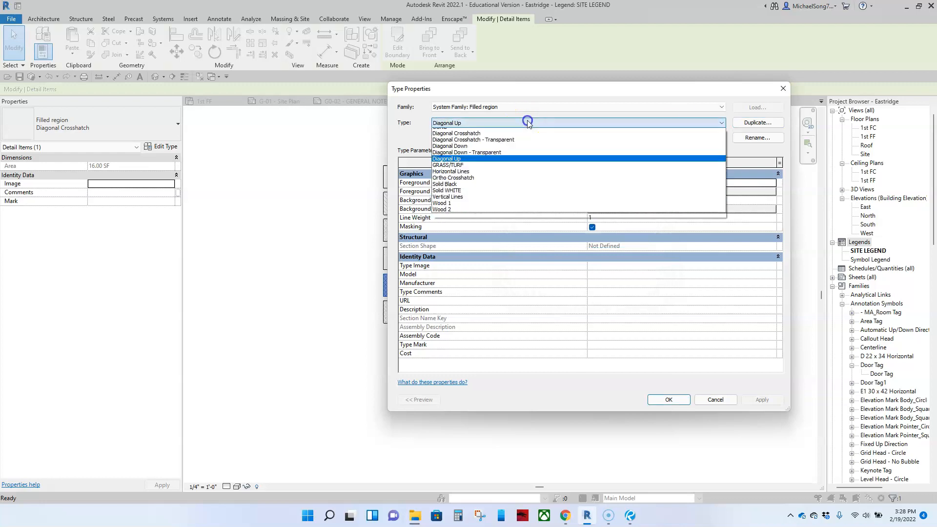
left_click(470, 165)
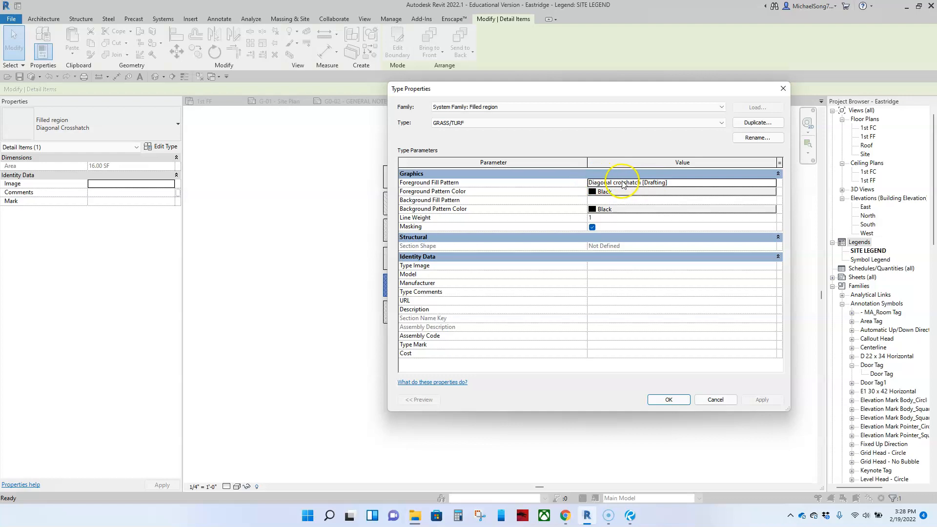
left_click(623, 210)
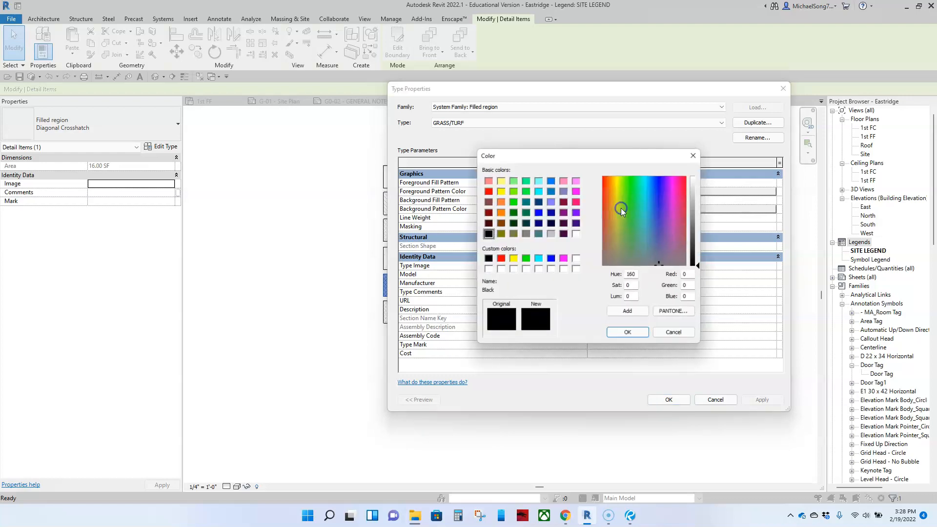
left_click(576, 234)
left_click(628, 333)
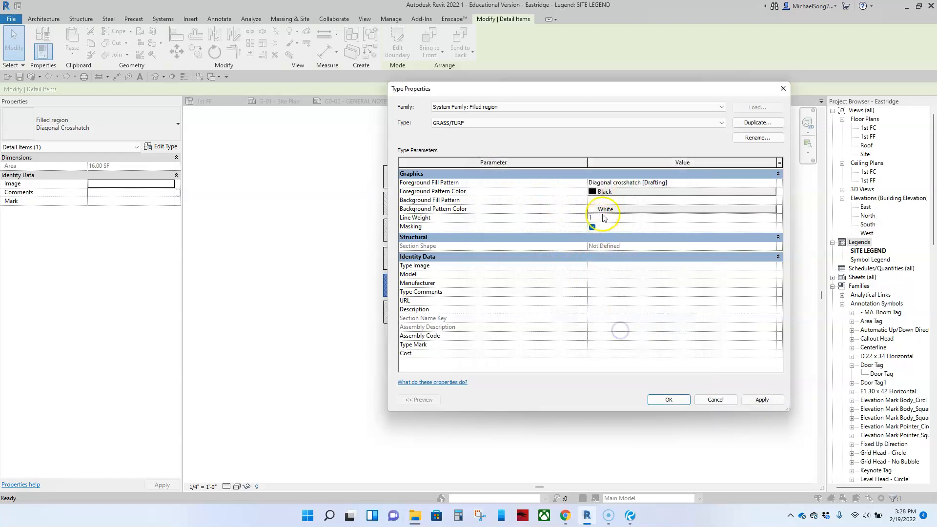
Step: Start a new custom drafting pattern for the GRASS/TURF foreground fill and open an enlarged import browser on the drafting hatch folder
left_click(761, 182)
left_click(772, 183)
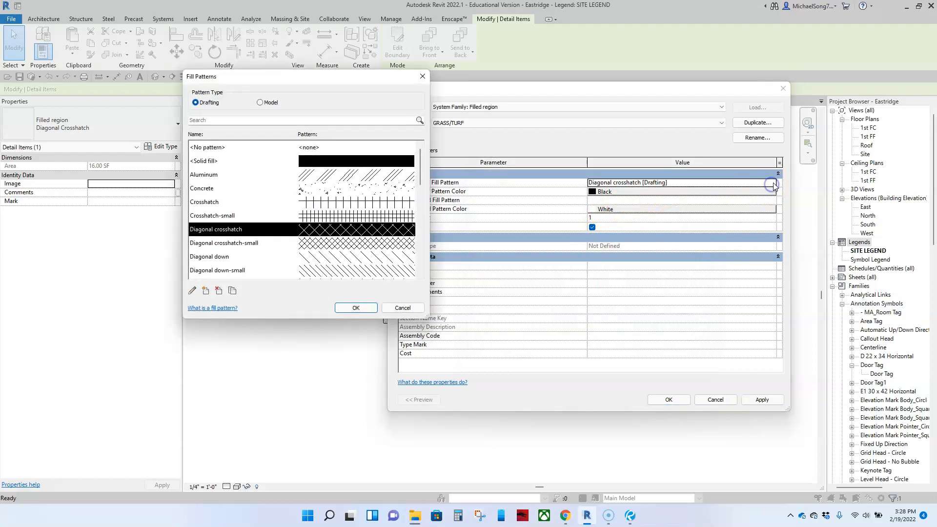
left_click_drag(423, 313, 595, 437)
scroll(518, 284, "down", 6)
scroll(445, 268, "up", 8)
scroll(376, 287, "down", 1)
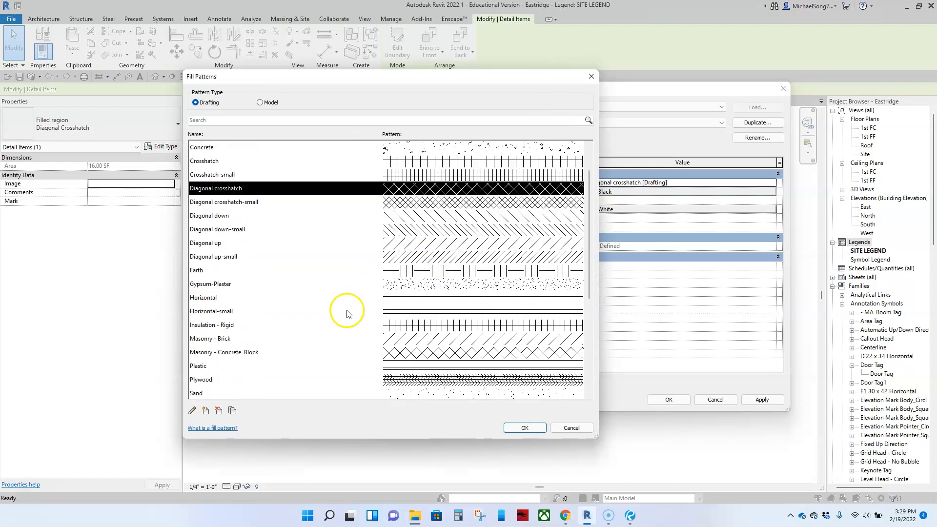
left_click(206, 413)
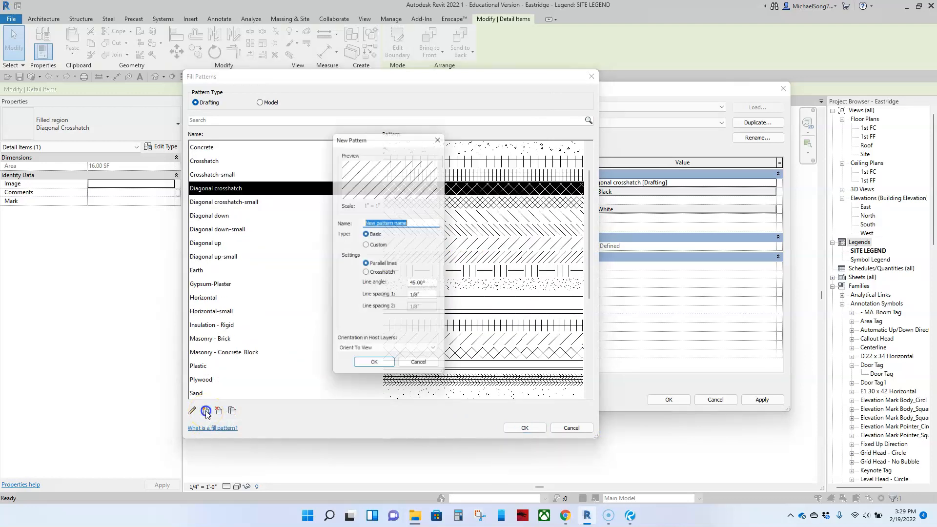
left_click(366, 245)
left_click(422, 279)
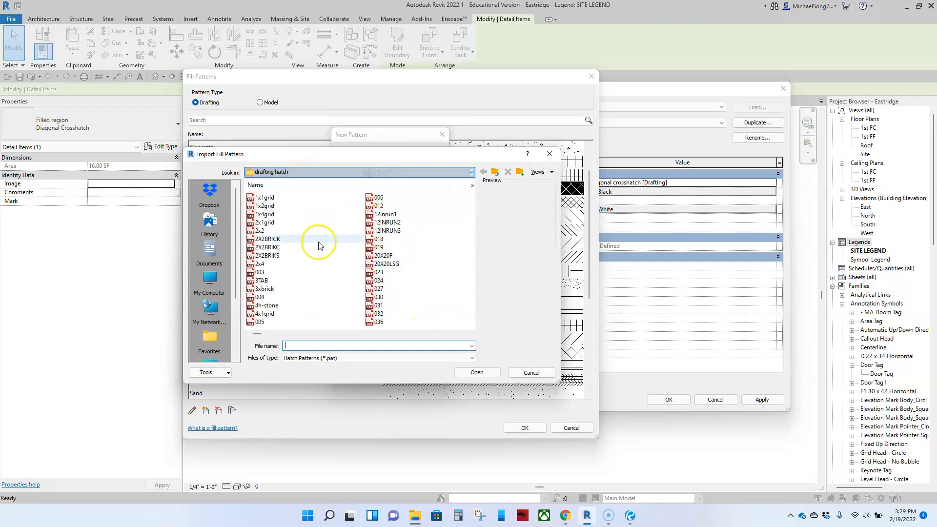
left_click_drag(559, 383, 670, 419)
left_click_drag(494, 160, 469, 100)
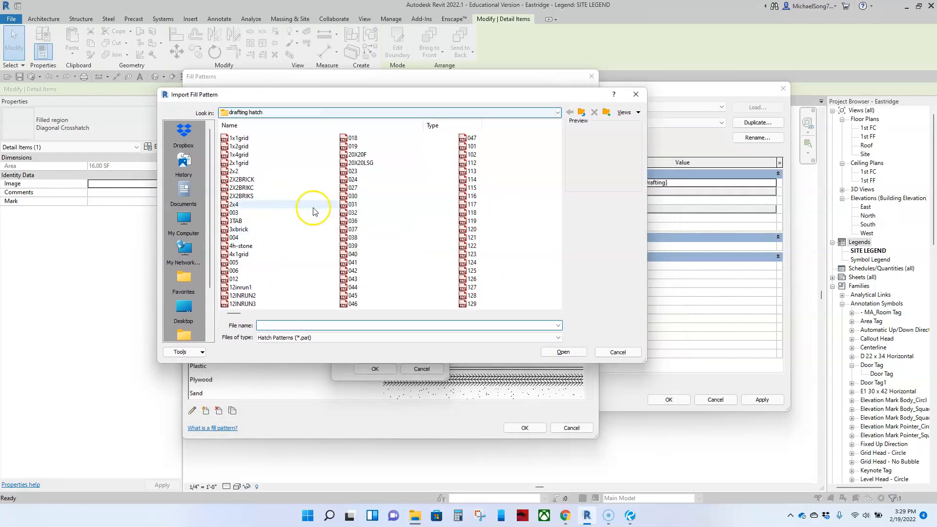
Step: Find GRASS2.PAT in the drafting hatch folder and load it as the custom fill pattern
left_click(352, 213)
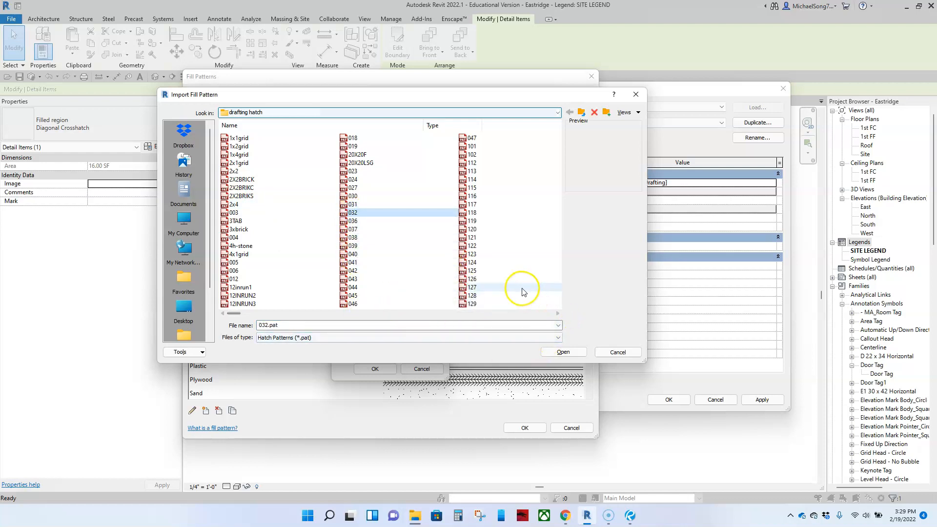
left_click(523, 288)
scroll(524, 291, "down", 3)
scroll(524, 291, "down", 6)
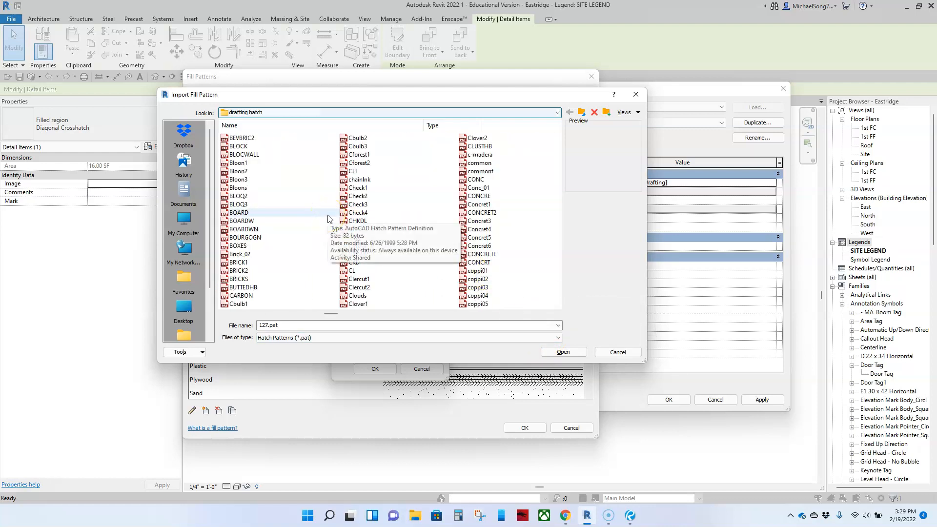
scroll(462, 205, "down", 2)
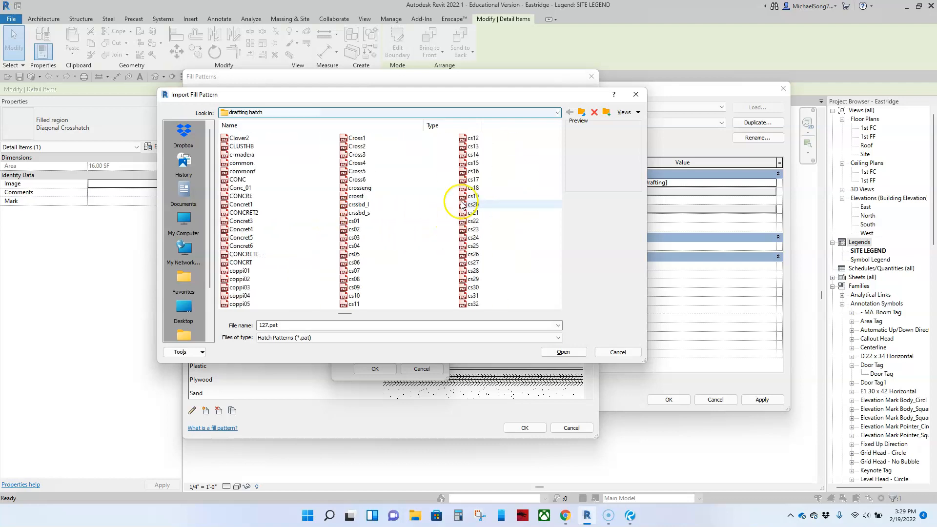
scroll(434, 225, "down", 2)
scroll(433, 225, "down", 3)
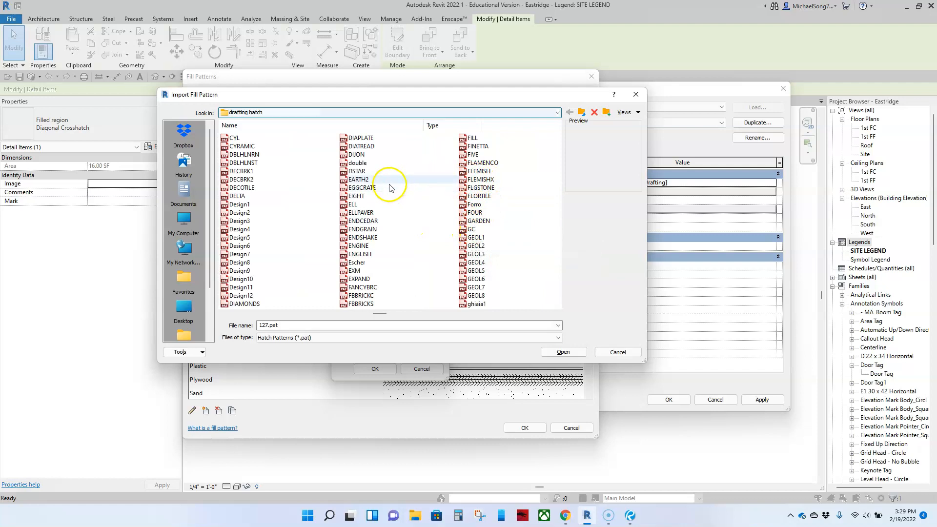
scroll(330, 236, "down", 1)
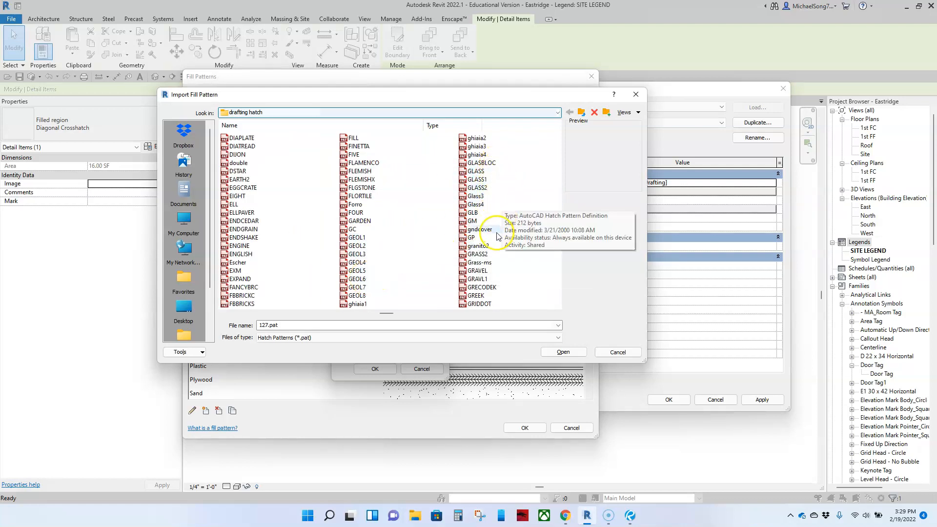
left_click(489, 229)
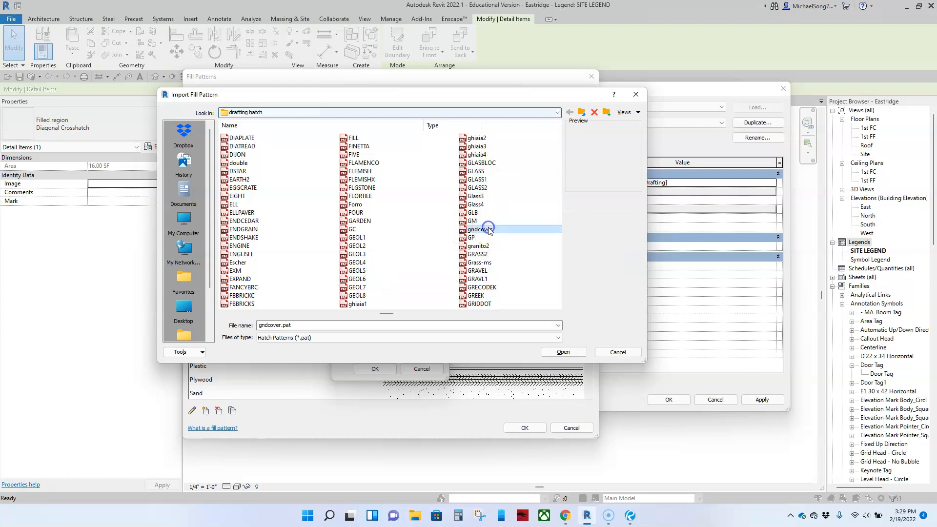
left_click(507, 256)
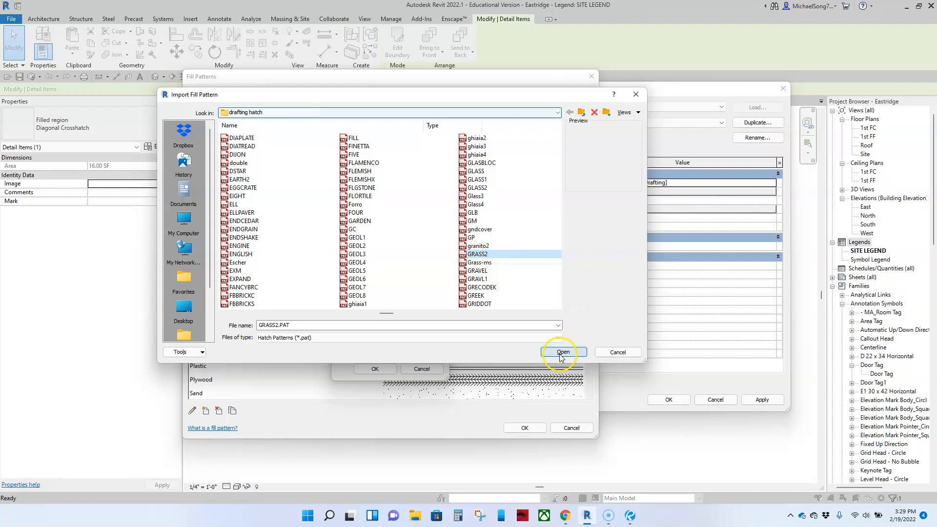
left_click(563, 352)
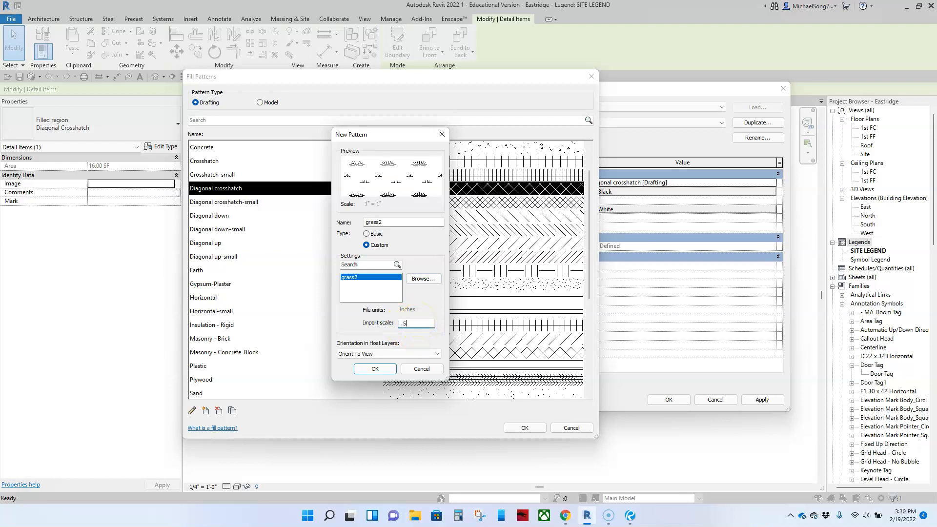
Step: Create the grass2 pattern with an import scale of .5 and apply it as the GRASS/TURF type's foreground fill
left_click(375, 369)
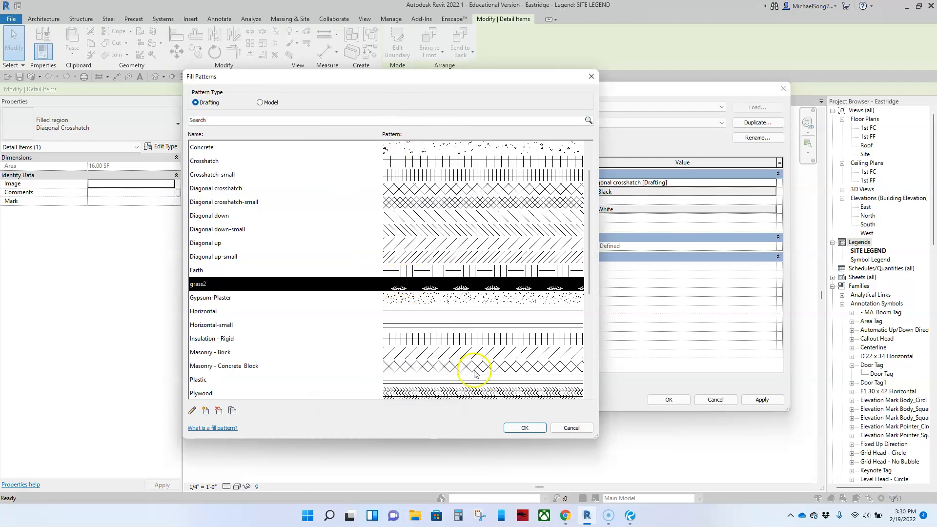
left_click(525, 429)
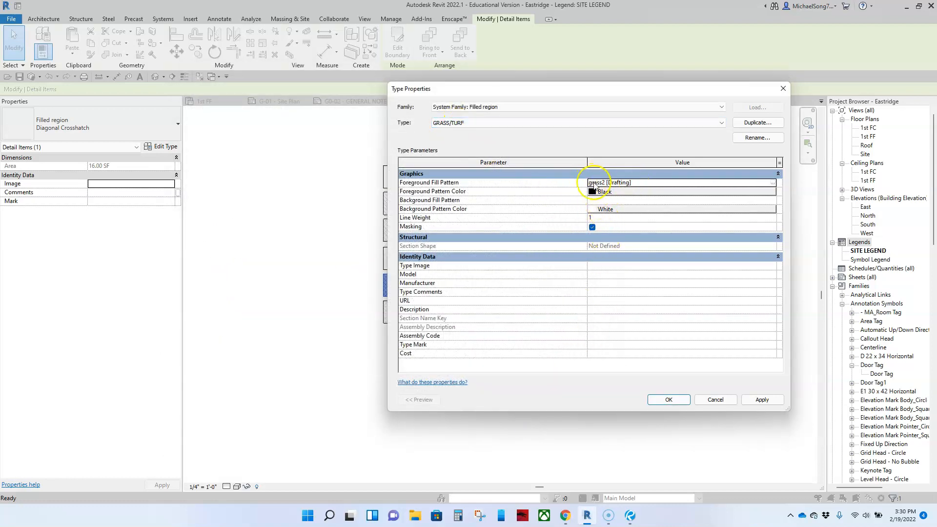
left_click(668, 399)
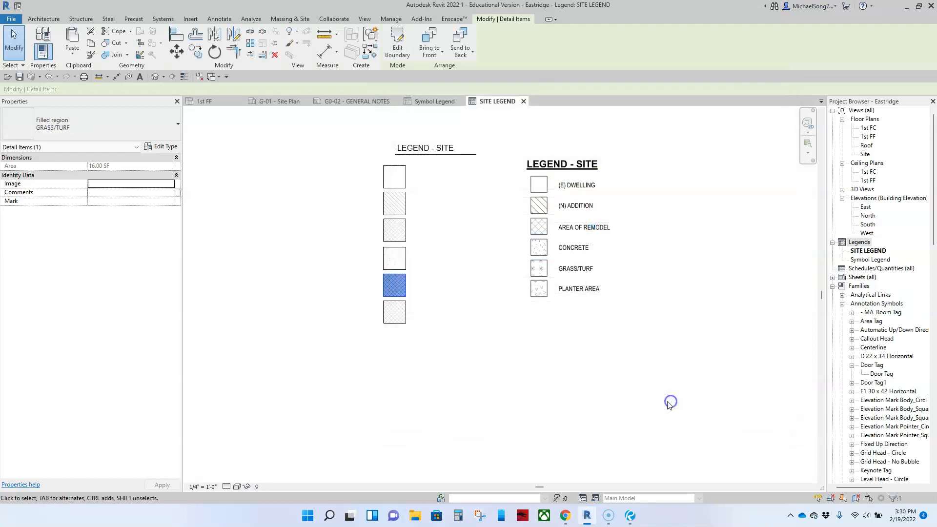
left_click(503, 380)
scroll(451, 317, "up", 3)
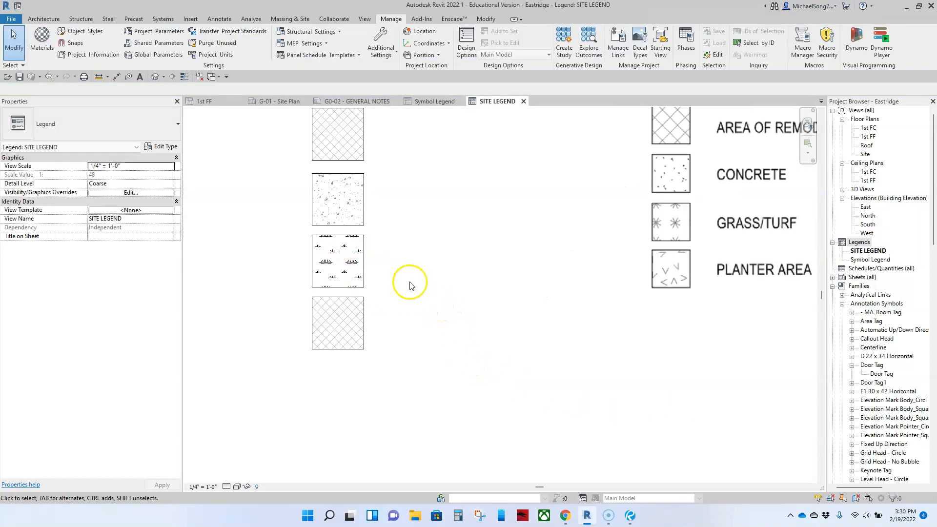
Step: Create a new filled region type named "PLANTER AREA" by duplicating the type of the sixth swatch
scroll(436, 302, "down", 1)
middle_click_drag(474, 330, 488, 280)
left_click(428, 286)
left_click(399, 276)
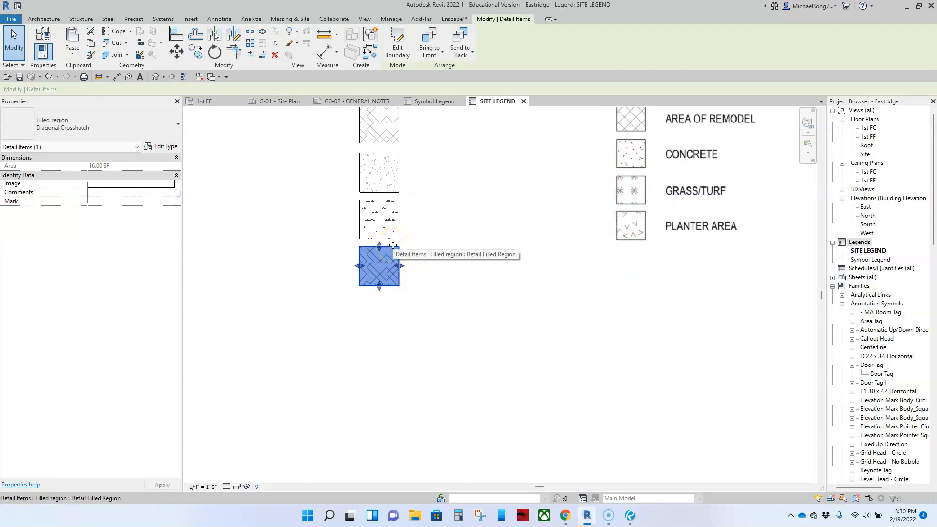
left_click(161, 147)
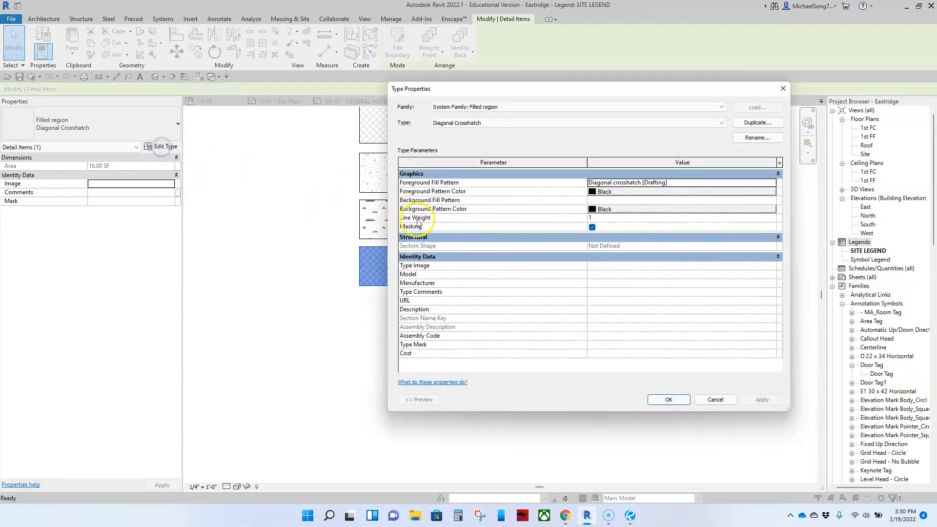
left_click(751, 123)
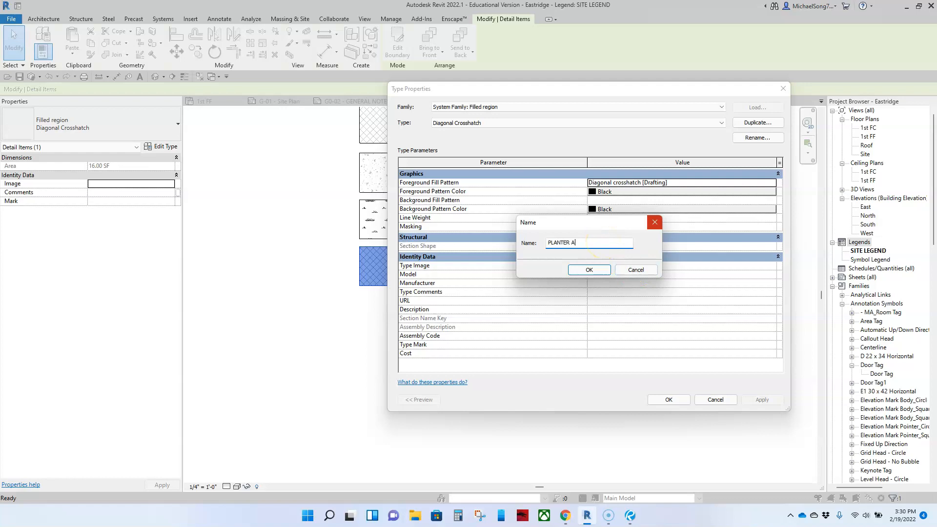
left_click(589, 271)
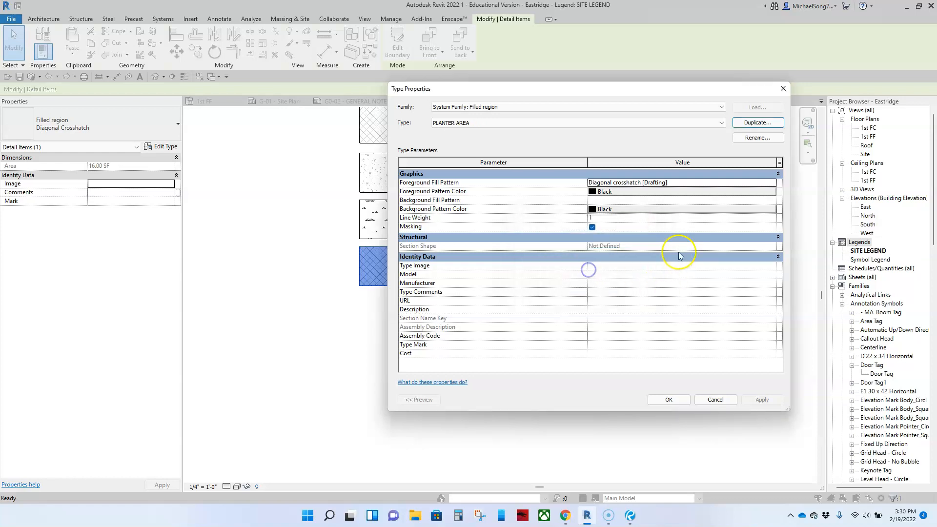
Step: Start a new custom drafting pattern for the PLANTER AREA foreground fill and load the hatch file 039.pat
left_click(775, 183)
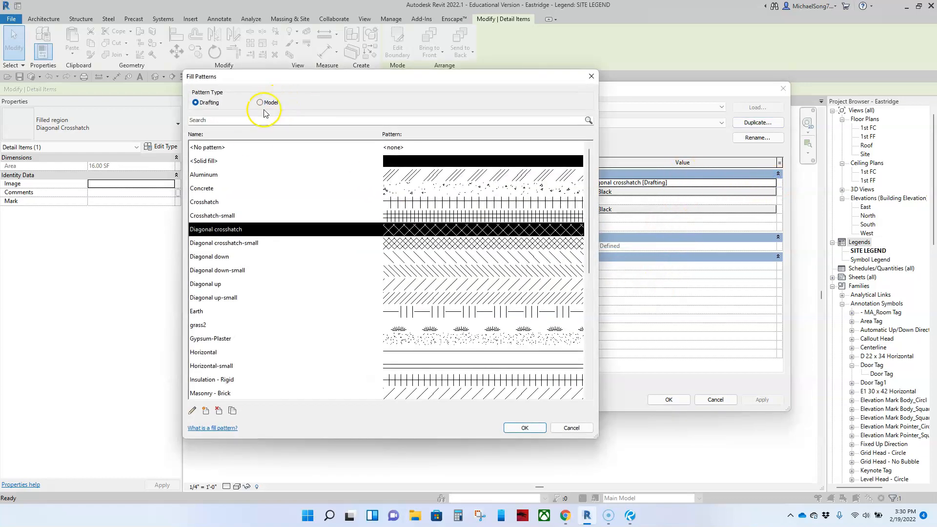
left_click(205, 412)
left_click(366, 245)
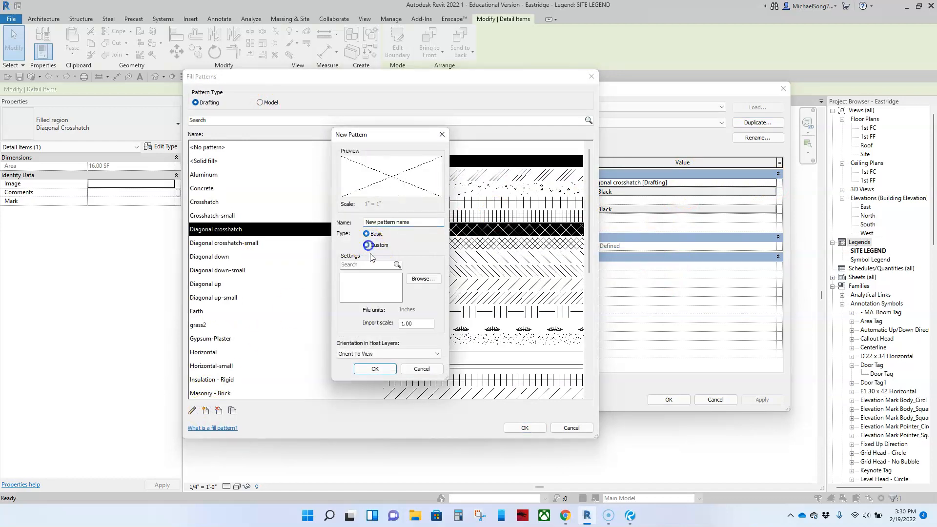
left_click(420, 279)
left_click(353, 245)
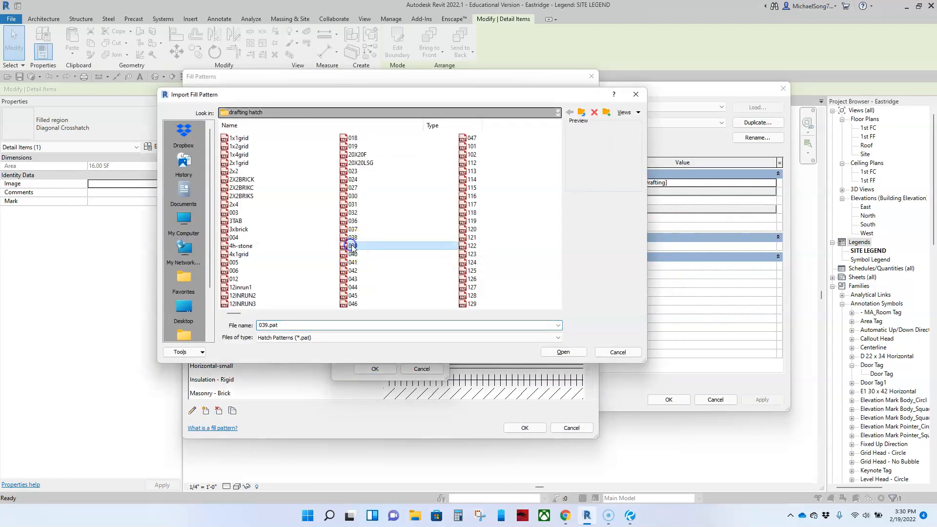
left_click(556, 352)
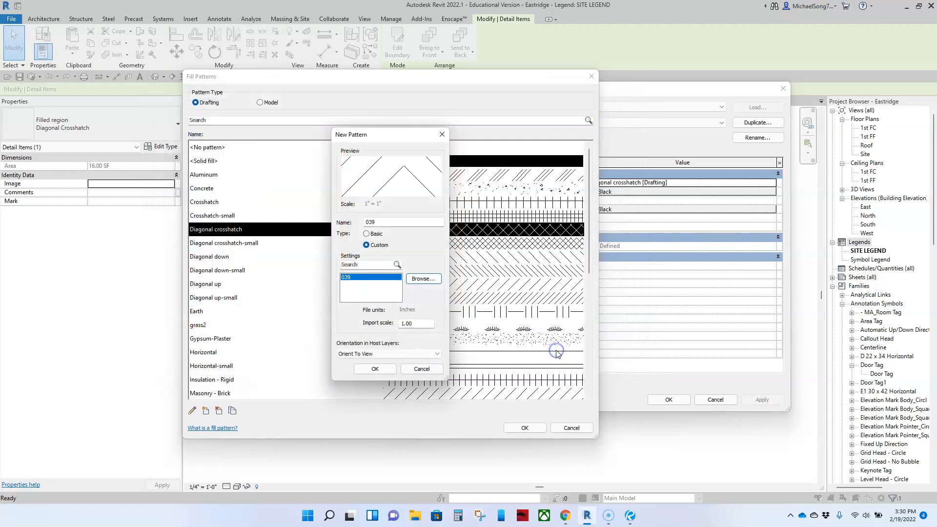
Step: Replace the loaded hatch file with gndcover.pat from the drafting hatch folder
left_click(424, 280)
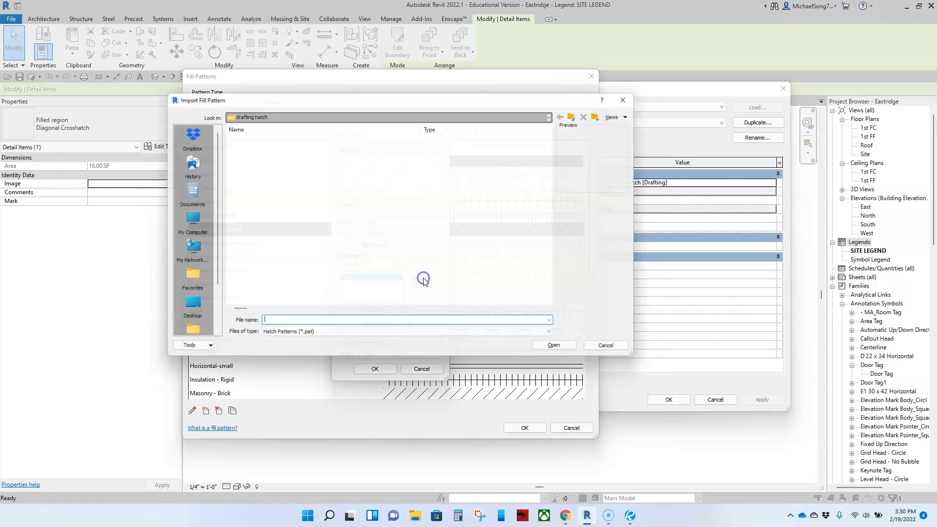
scroll(468, 291, "down", 5)
scroll(483, 281, "down", 10)
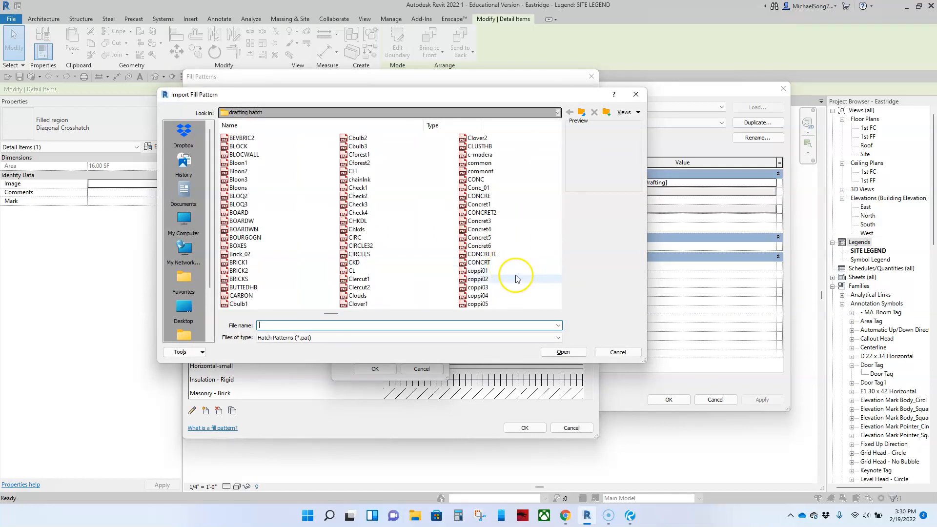
scroll(515, 275, "down", 5)
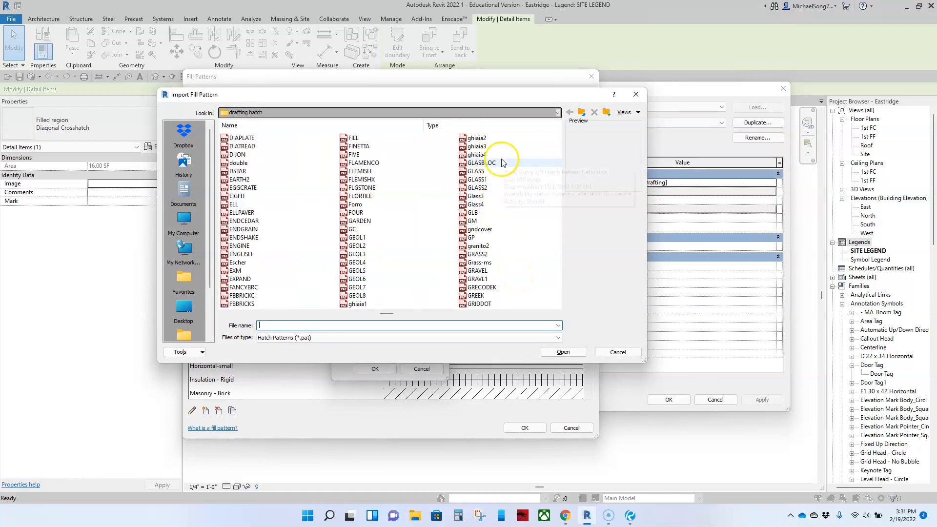
scroll(488, 213, "down", 1)
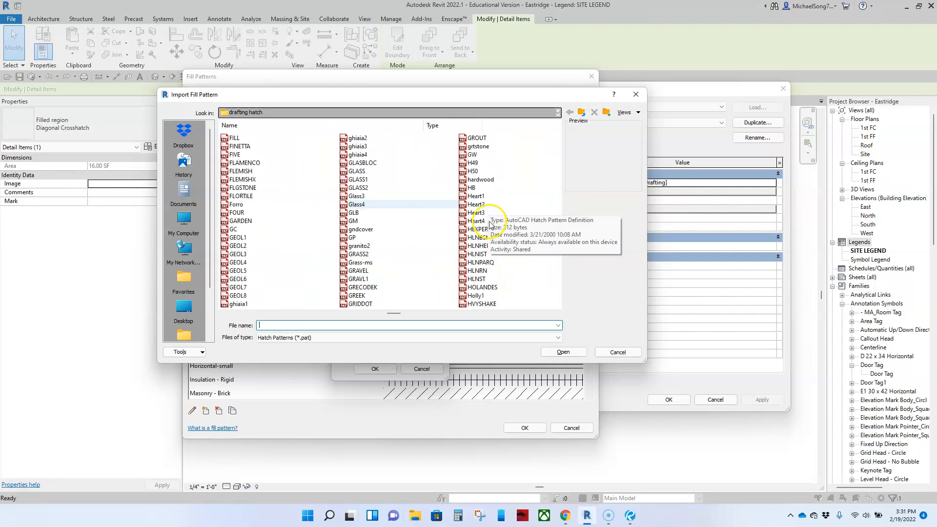
left_click(362, 229)
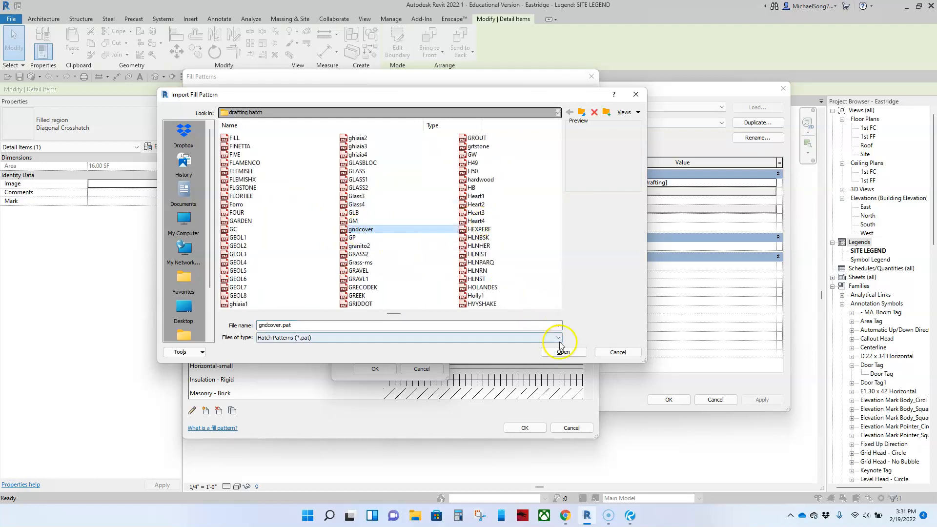
left_click(562, 352)
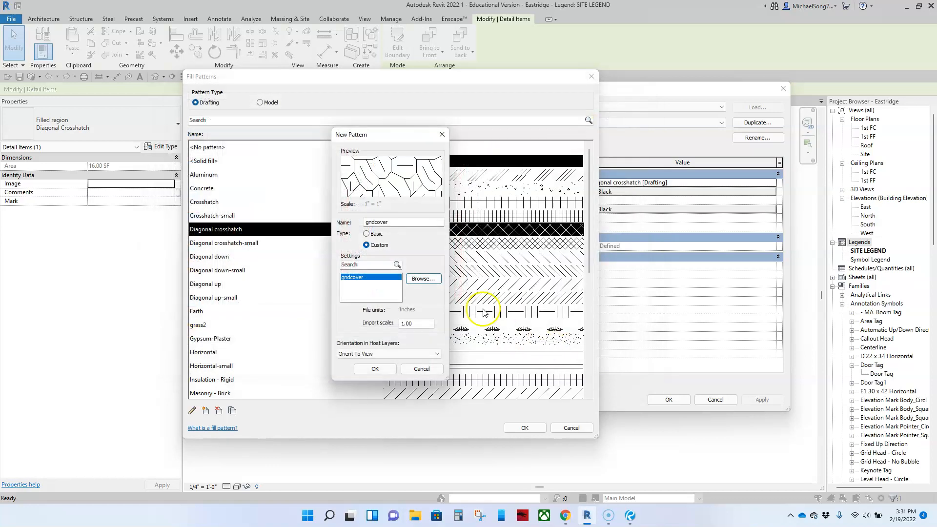
Step: Create the gndcover pattern and apply it as the PLANTER AREA type's foreground fill on the sixth swatch
left_click(375, 369)
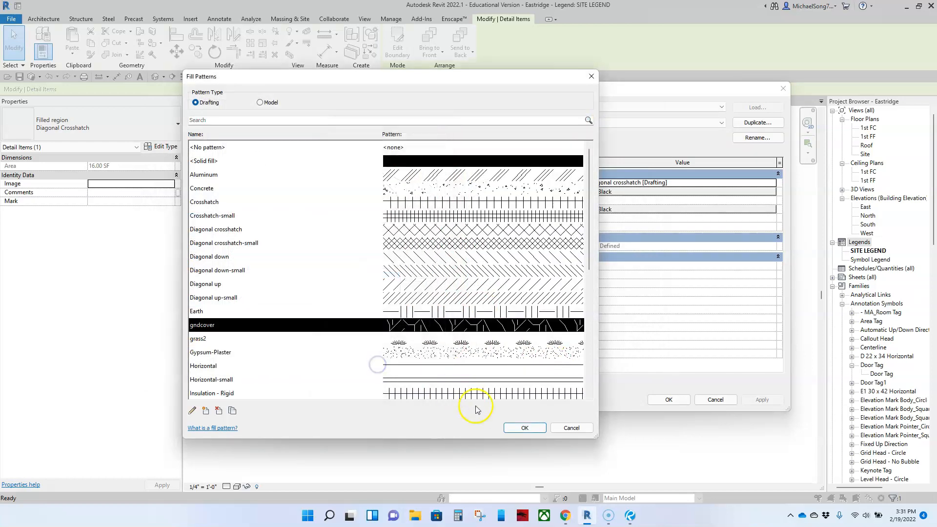
left_click(523, 427)
left_click(669, 399)
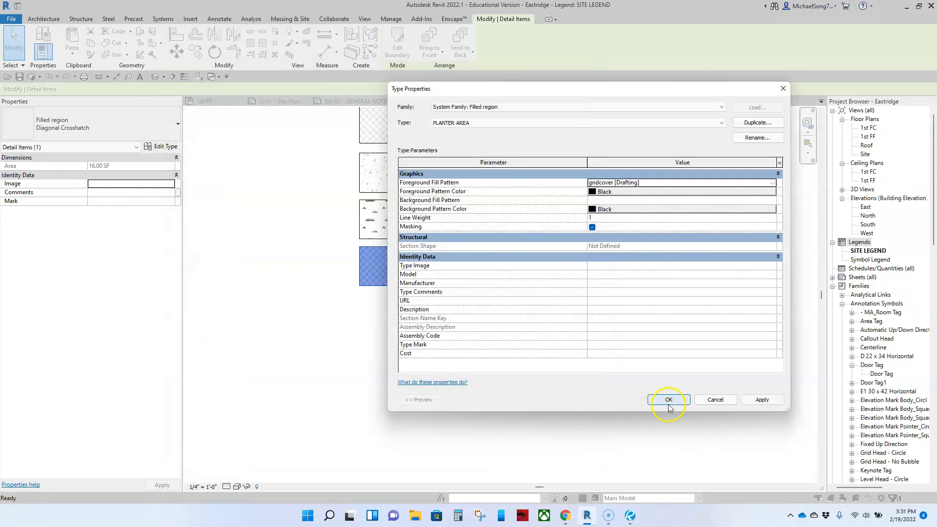
left_click(519, 394)
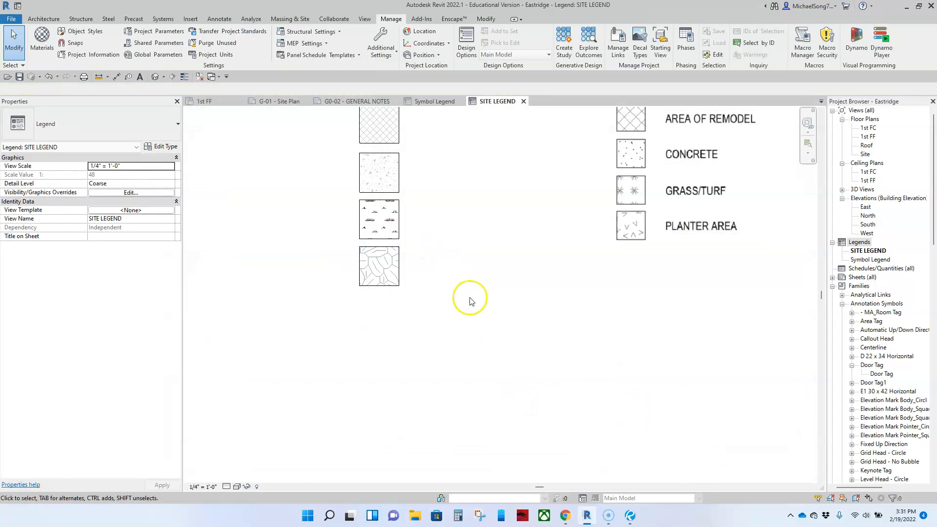
scroll(475, 301, "down", 2)
middle_click_drag(469, 268, 465, 316)
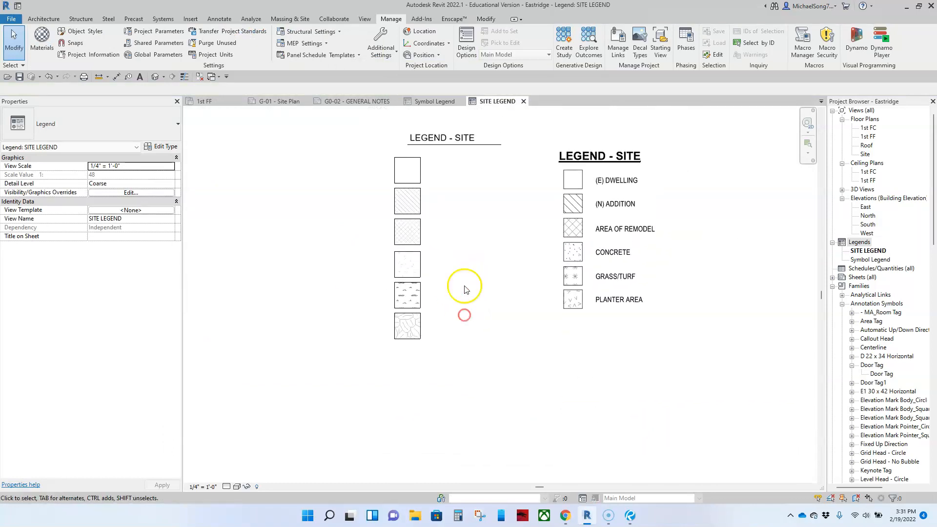